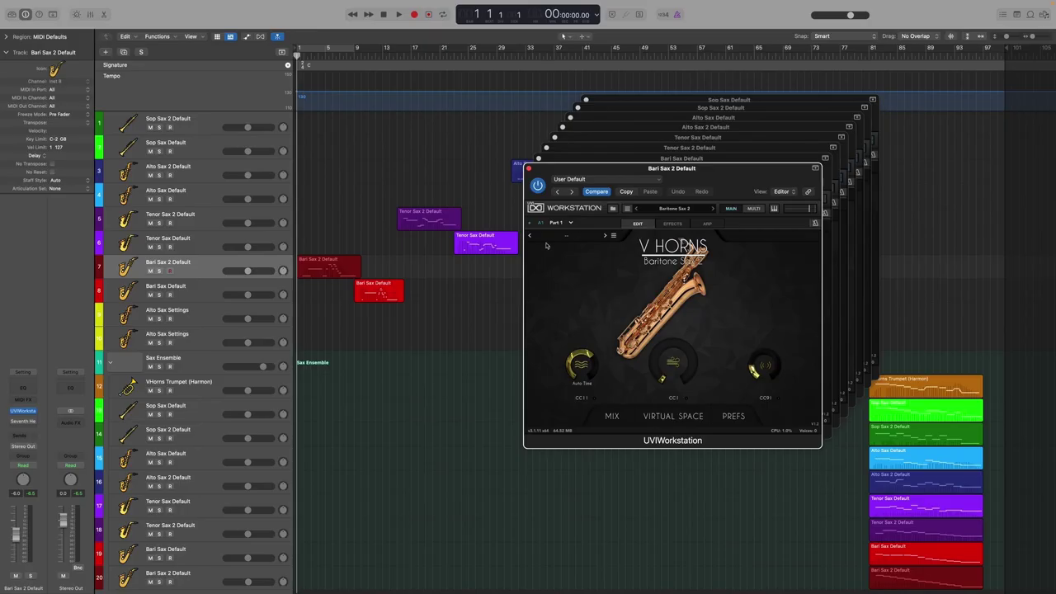
Play the solo saxophone parts from bar 1, closing the instrument windows from Bari Sax 2 up to Alto Sax during playback.
click(445, 326)
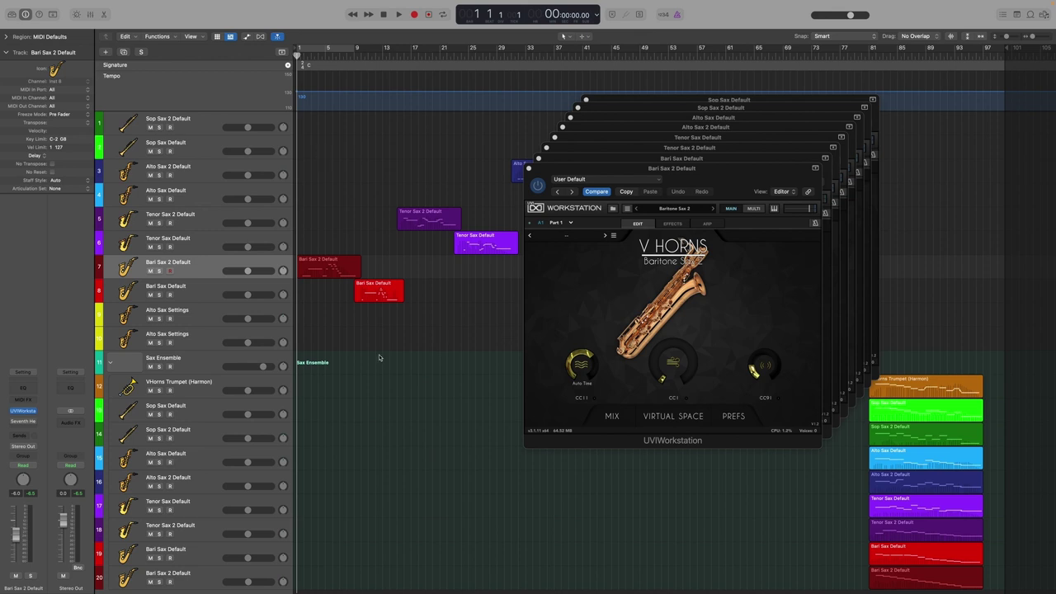
key(space)
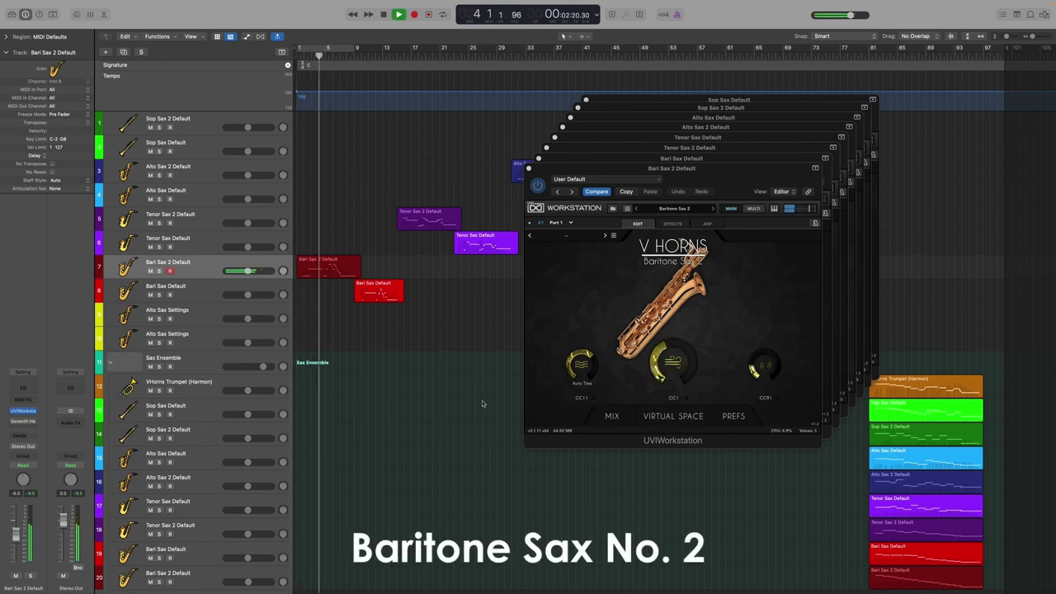
click(529, 169)
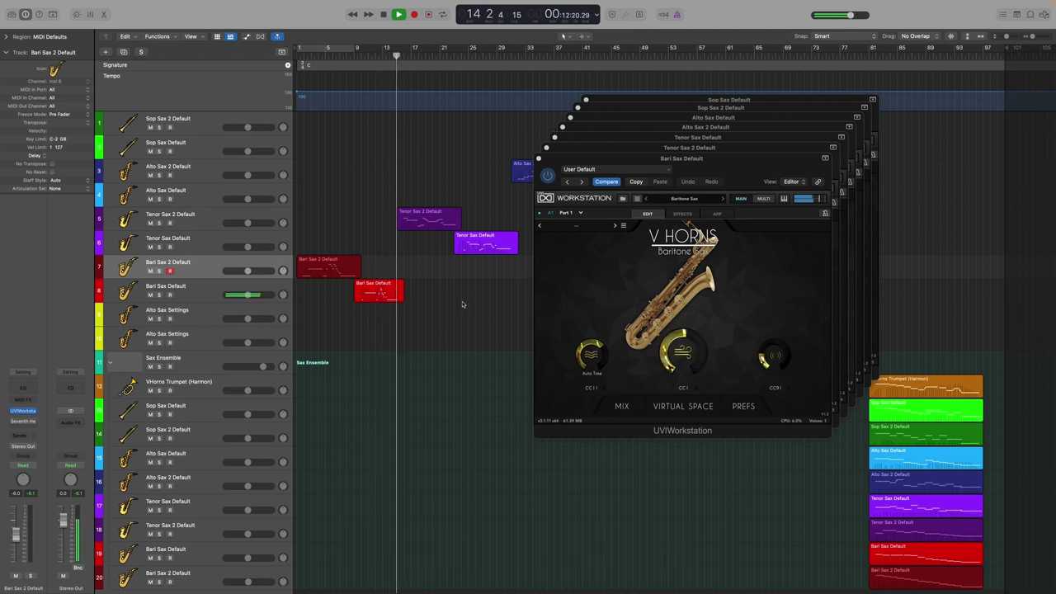
click(539, 159)
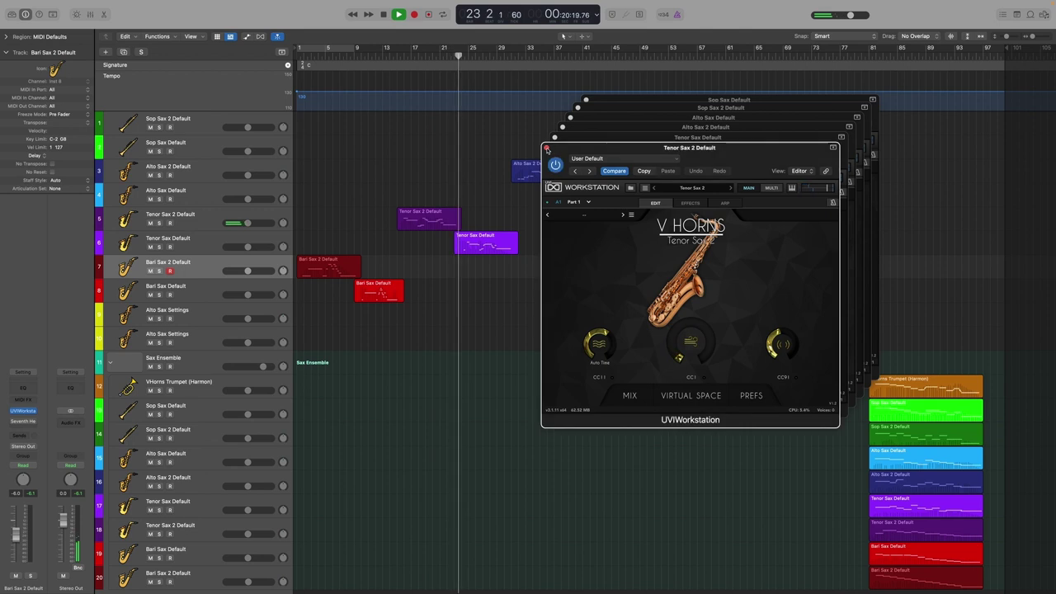
click(546, 149)
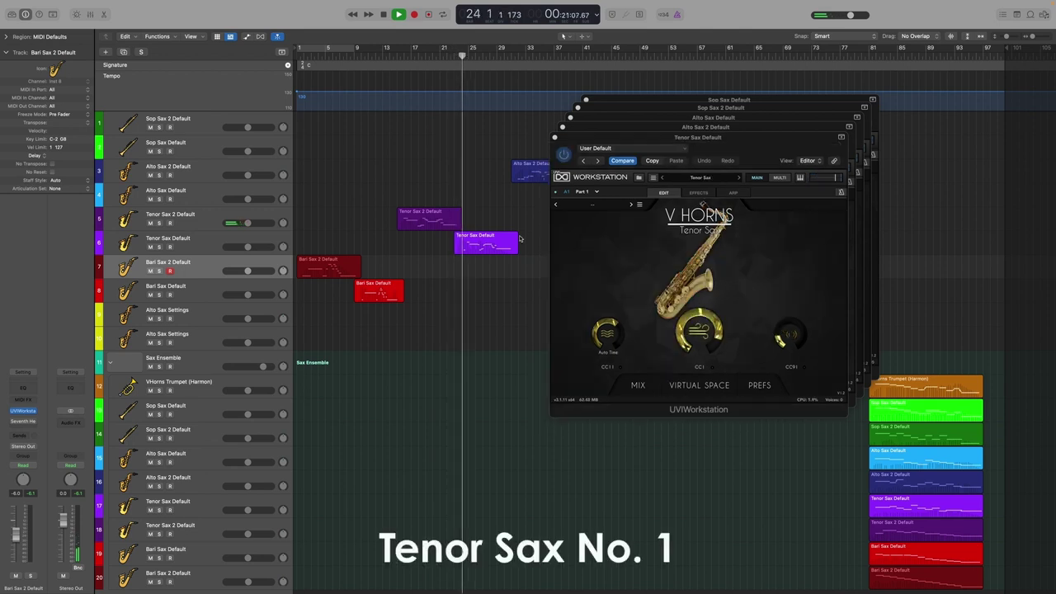
click(555, 138)
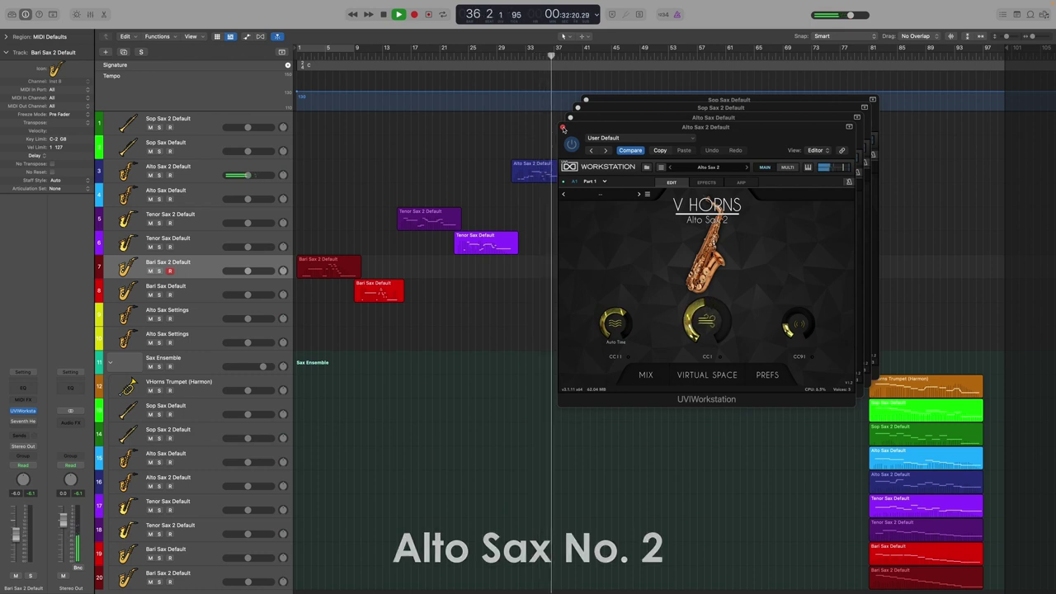
click(563, 130)
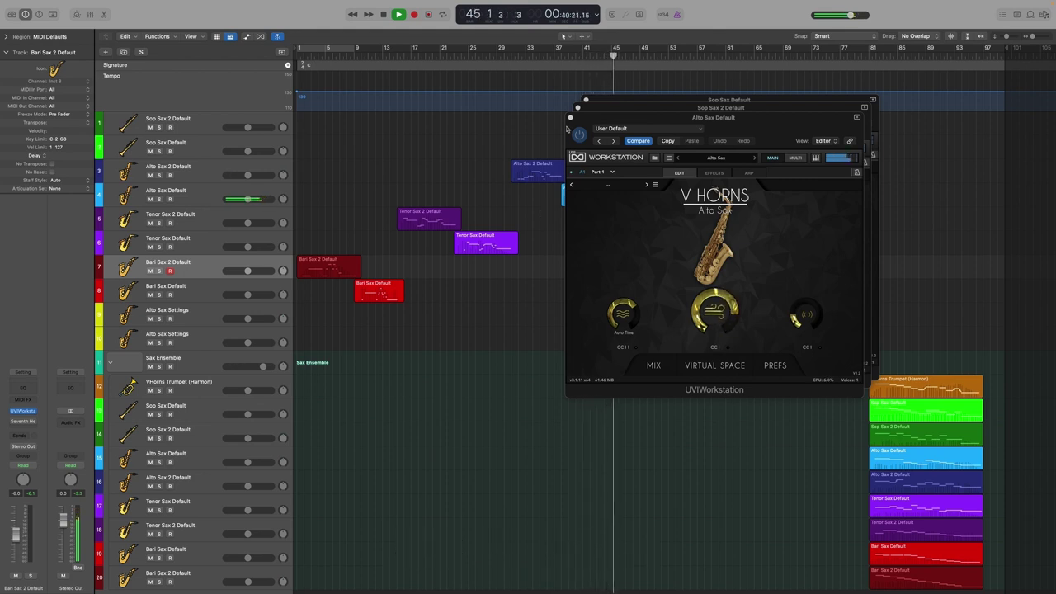
click(571, 118)
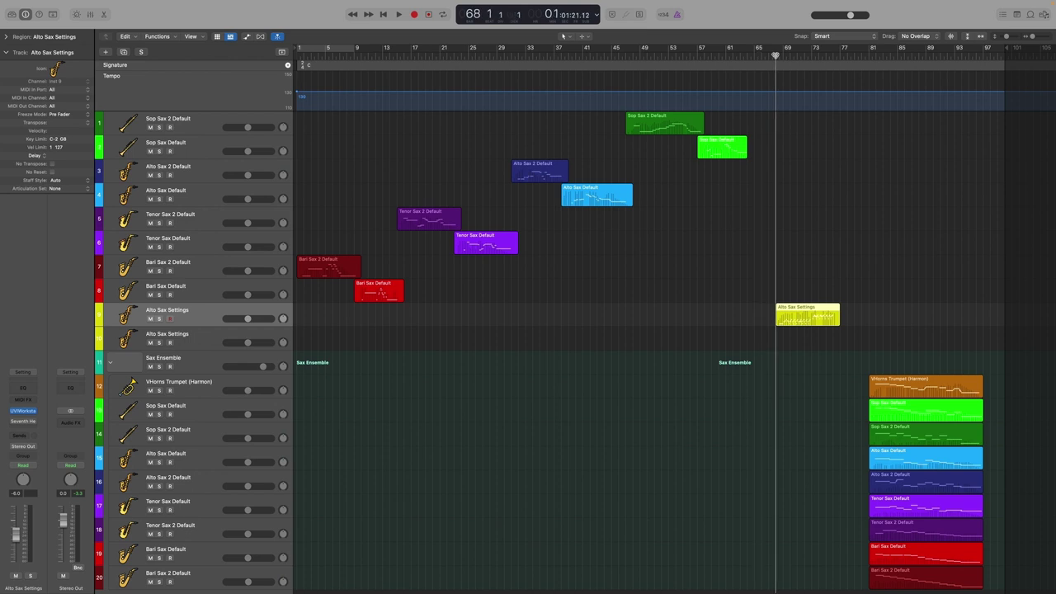
Play the Alto Sax Settings region at bar 68, and open the UVIWorkstation instrument on track 10.
click(620, 307)
key(space)
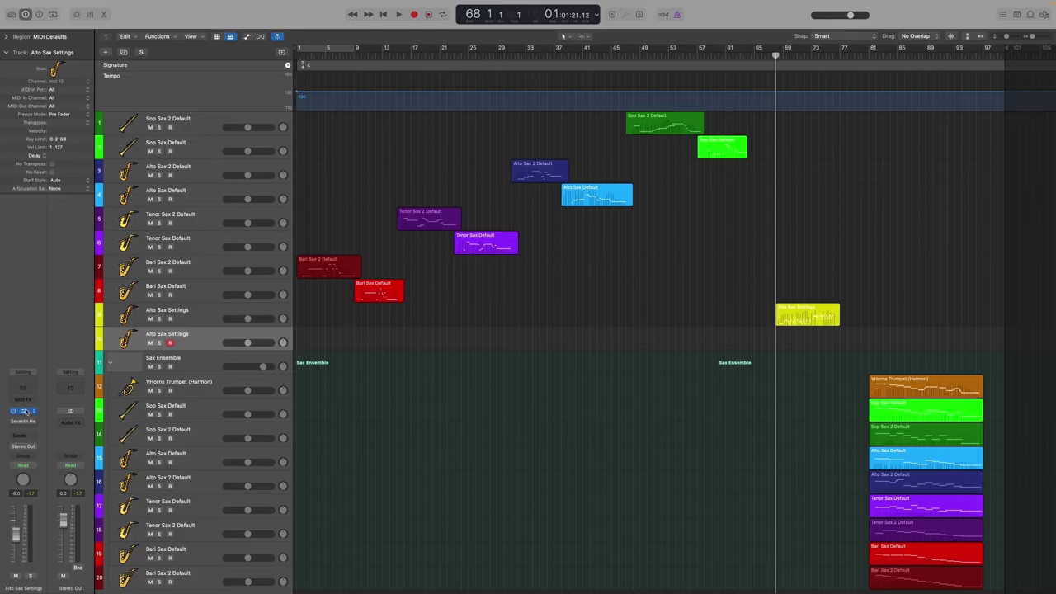
click(23, 410)
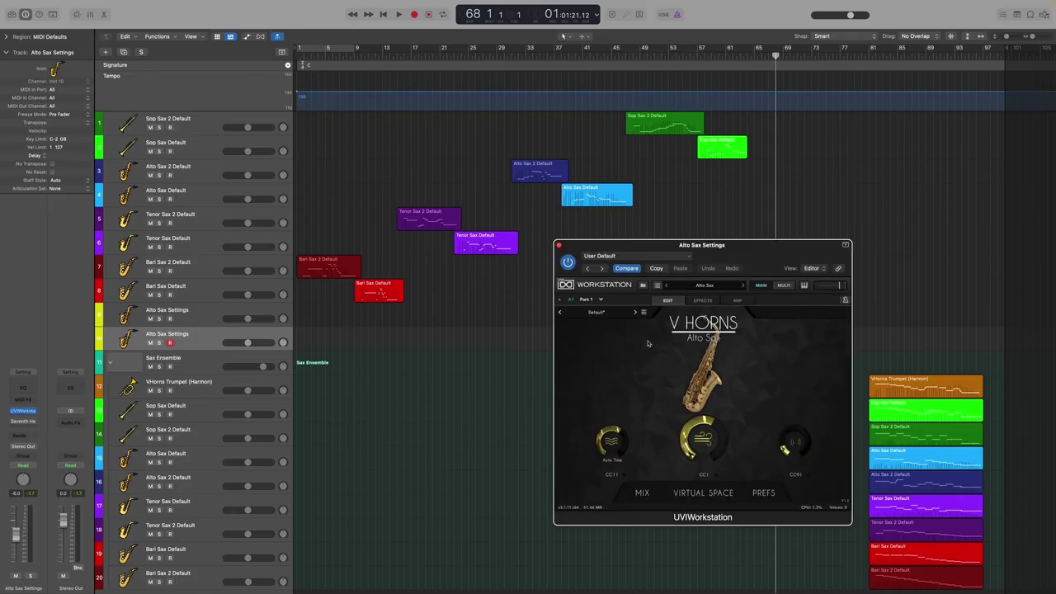
Check the vibrato mode options, keeping Auto Time, and inspect the vibrato settings in the instrument's preferences.
click(614, 474)
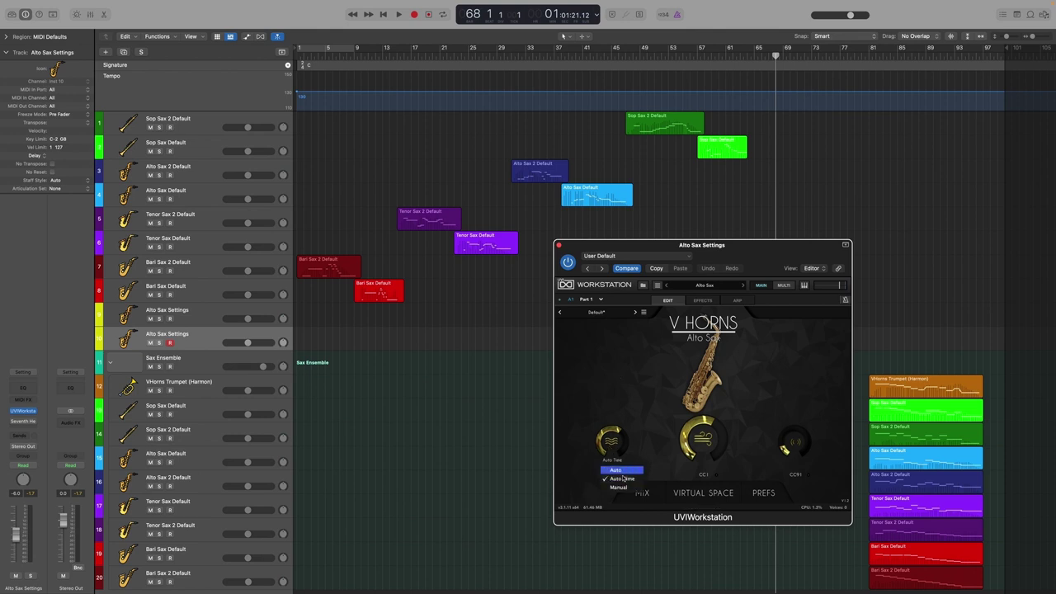
click(620, 479)
click(773, 495)
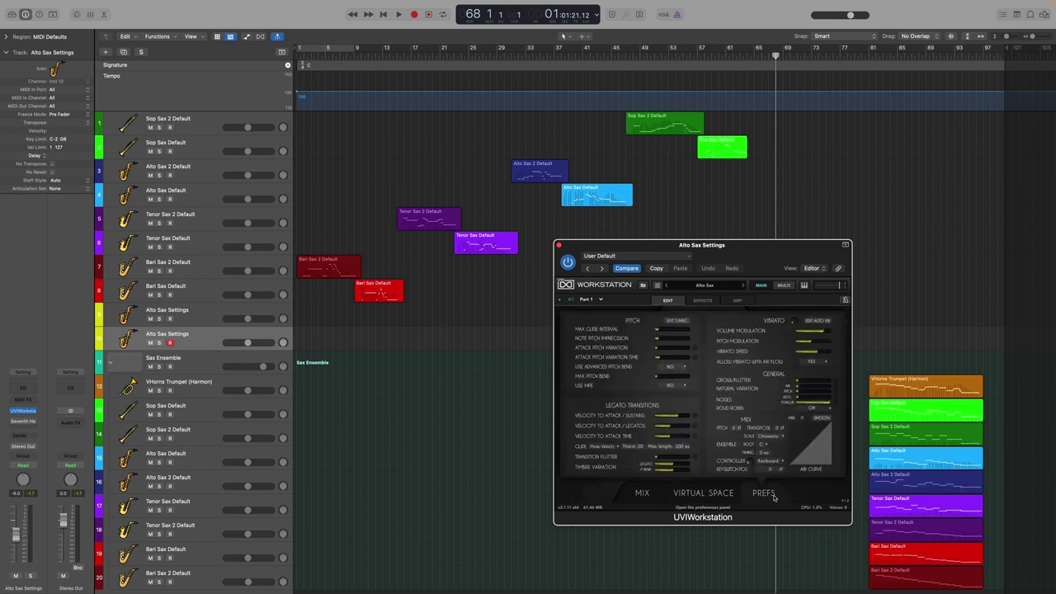
click(813, 329)
click(791, 334)
click(760, 491)
Try the Manual vibrato mode, check the vibrato knob's CC list, and switch the mode back to Auto Time.
click(612, 467)
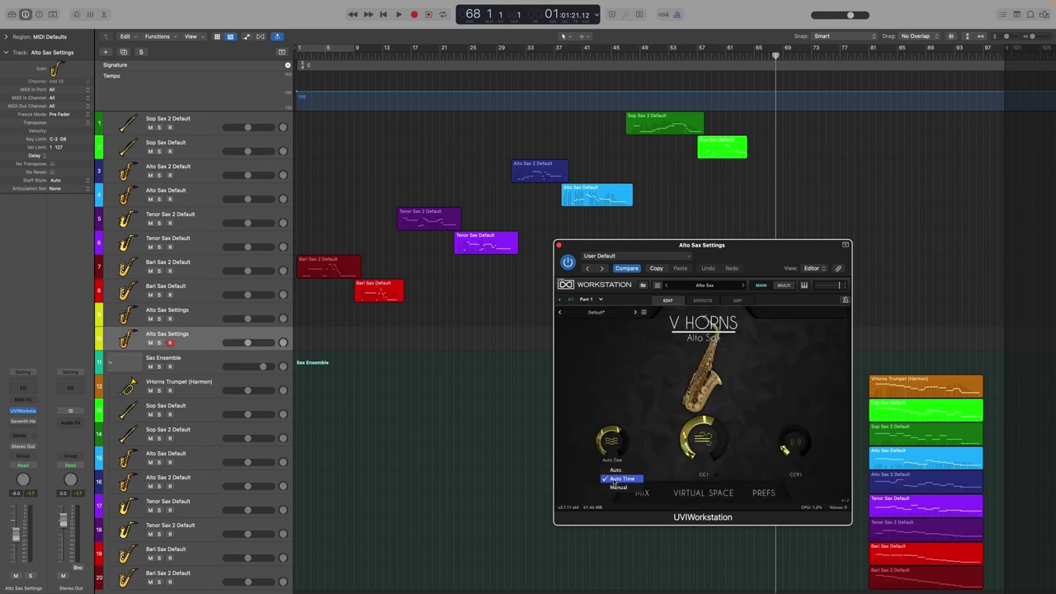
click(615, 488)
click(614, 462)
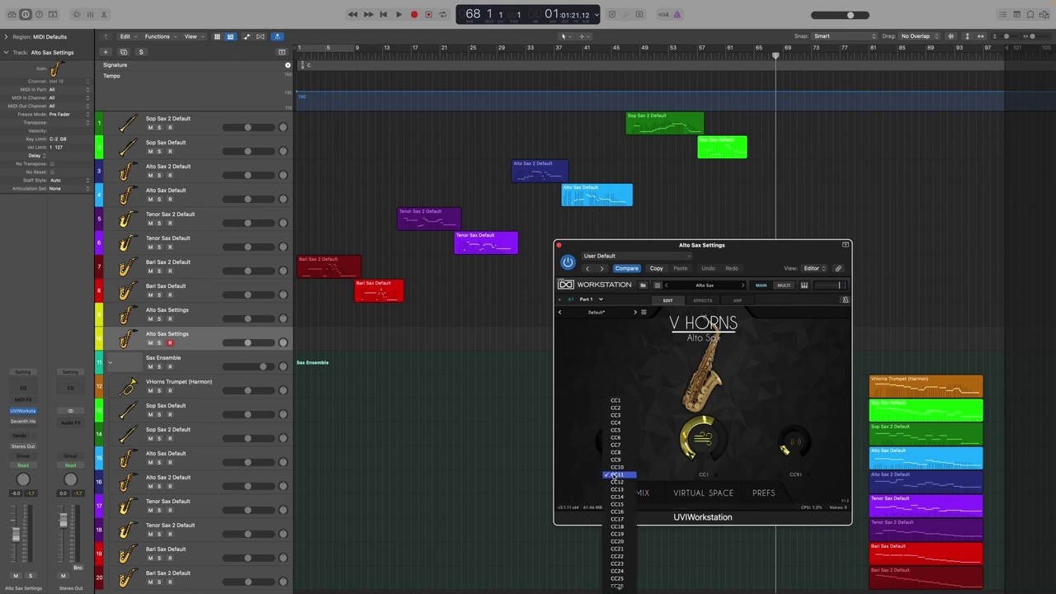
click(579, 411)
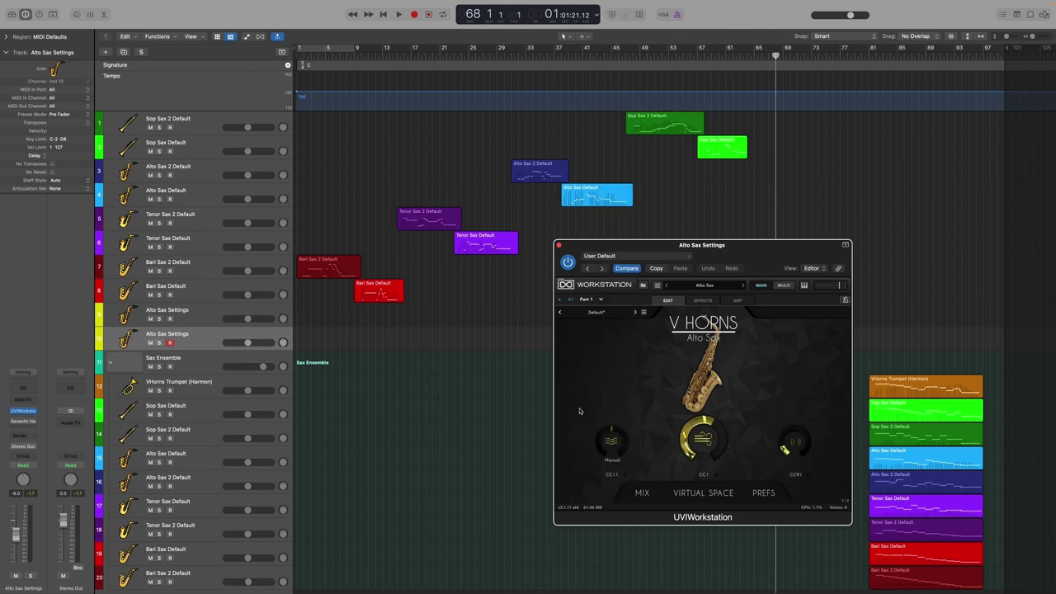
click(613, 460)
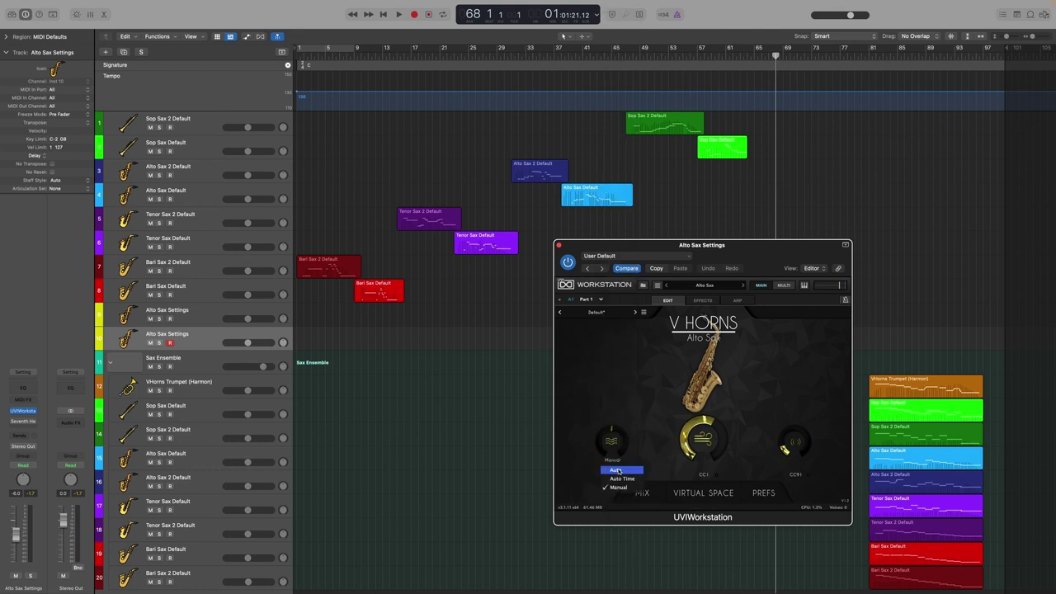
click(622, 478)
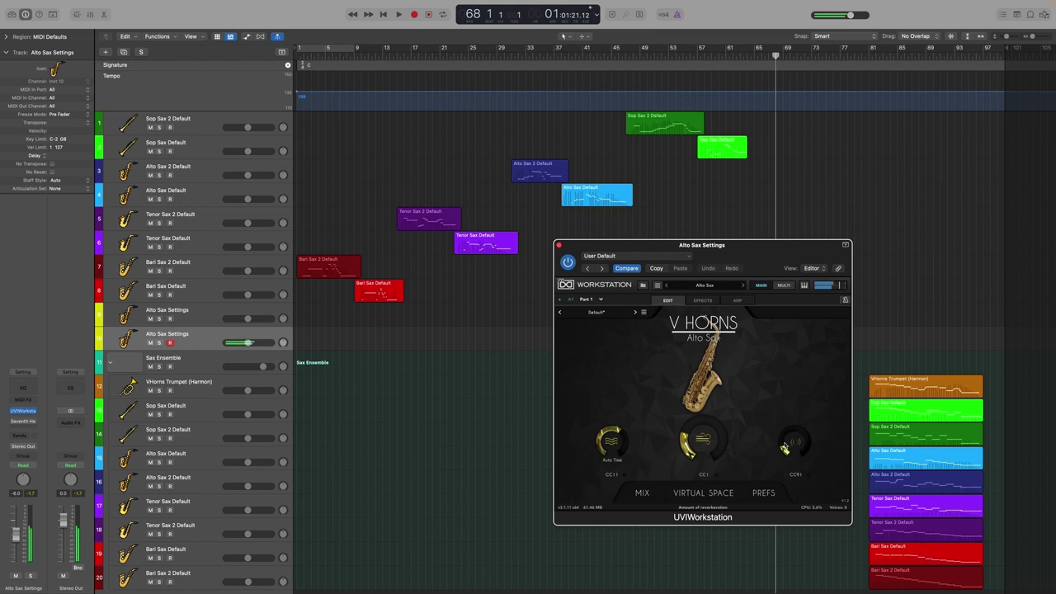
Adjust the alto sax's reverberation amount and air knobs.
mouse_move(786, 446)
mouse_down()
mouse_move(783, 317)
mouse_move(785, 485)
mouse_move(774, 321)
mouse_move(784, 446)
mouse_up()
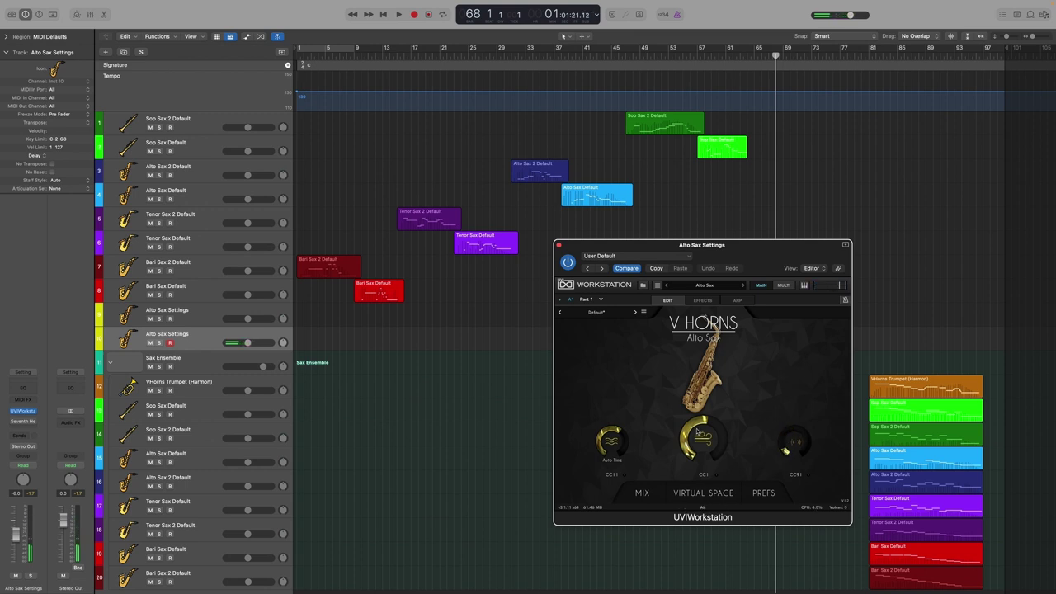
drag(698, 428, 698, 416)
Audition the ALTO presets Studio Session 6 and Peace, and reload the Default preset.
click(596, 312)
mouse_move(599, 343)
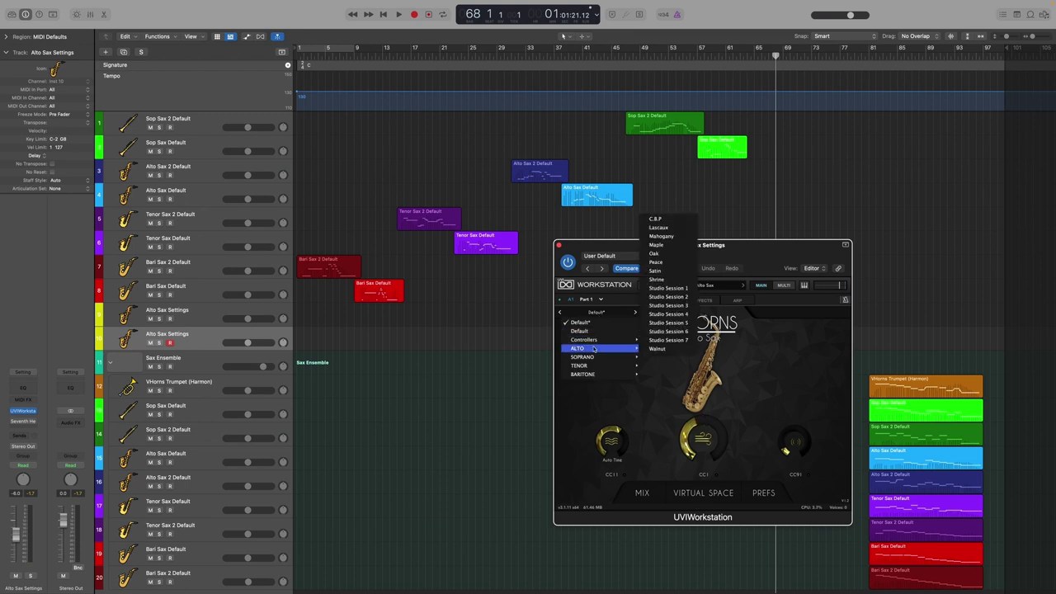
click(660, 334)
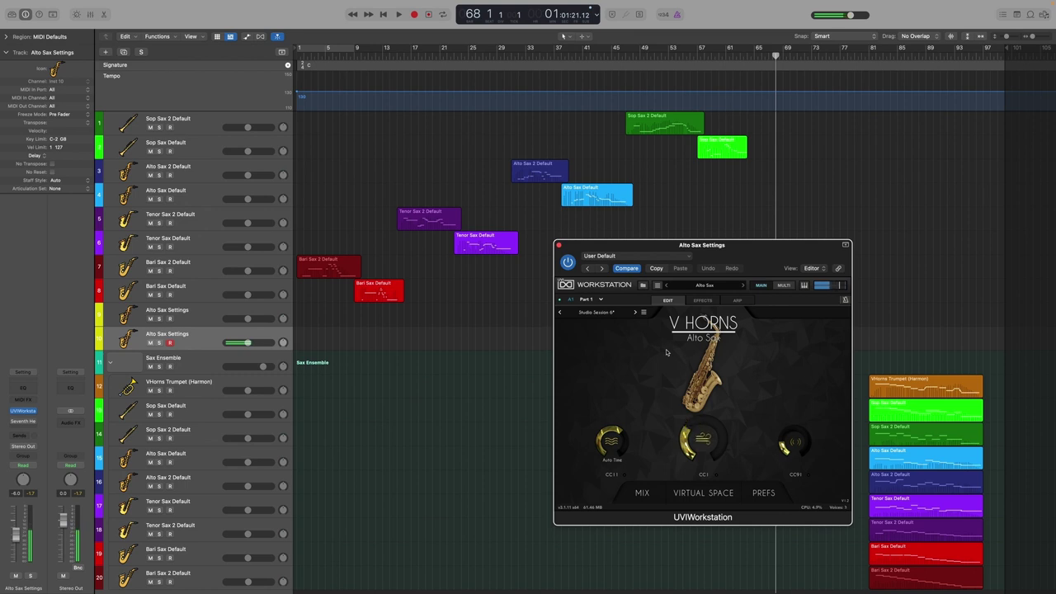
click(596, 312)
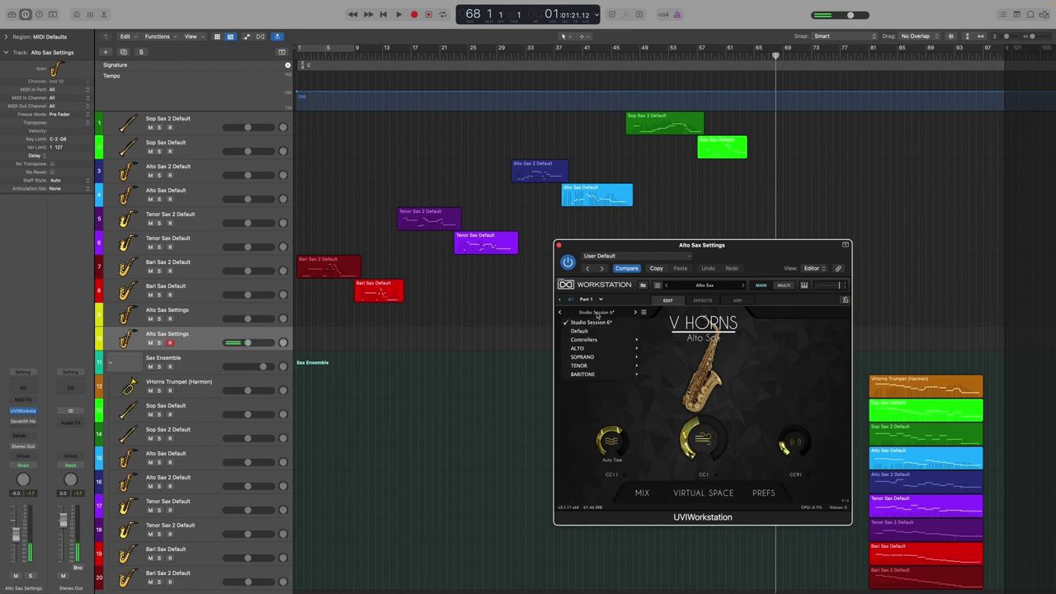
mouse_move(624, 349)
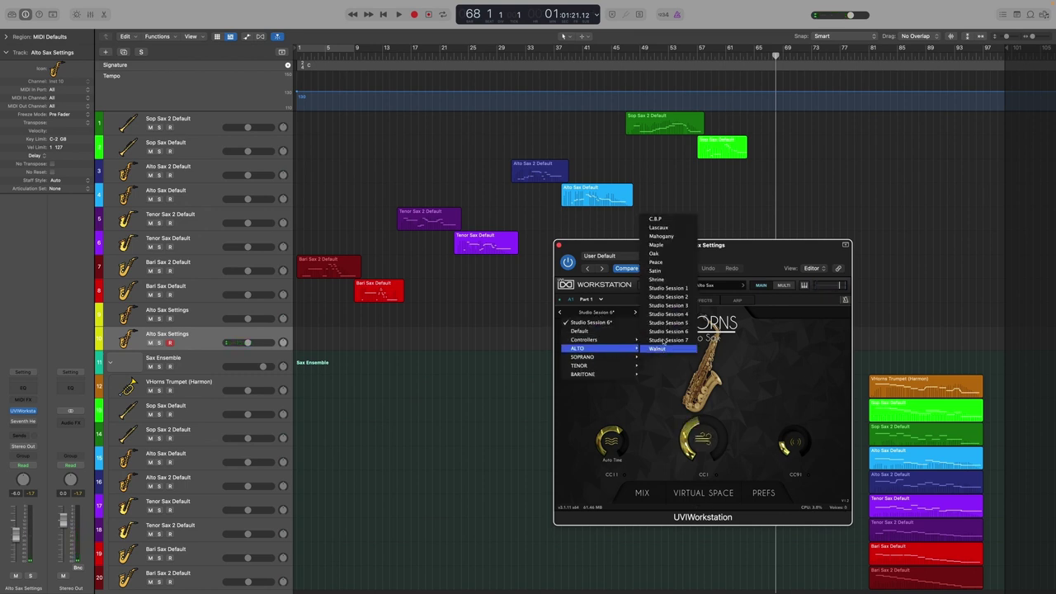
click(656, 263)
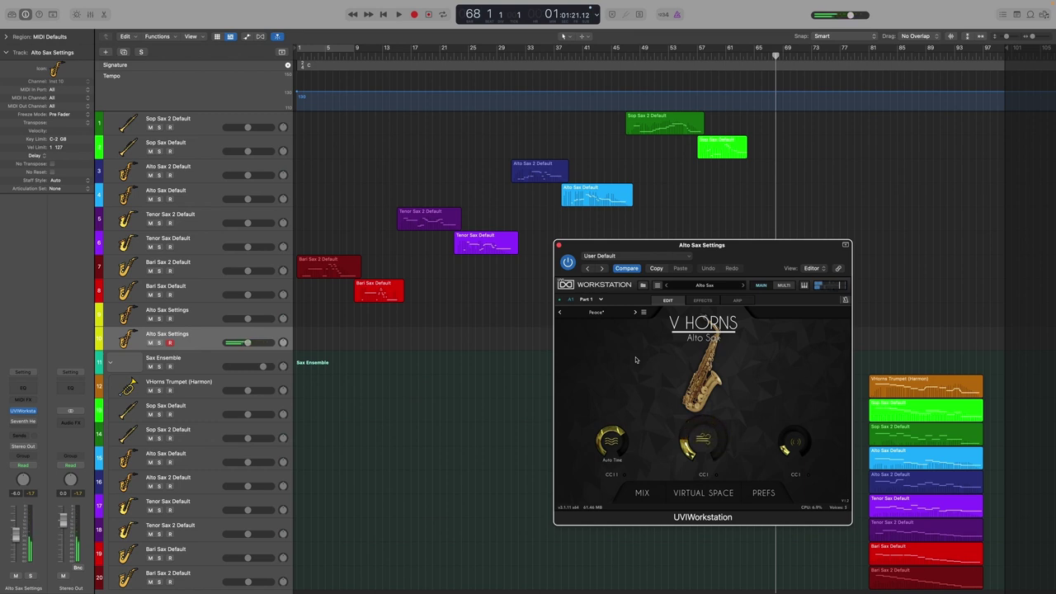
click(596, 312)
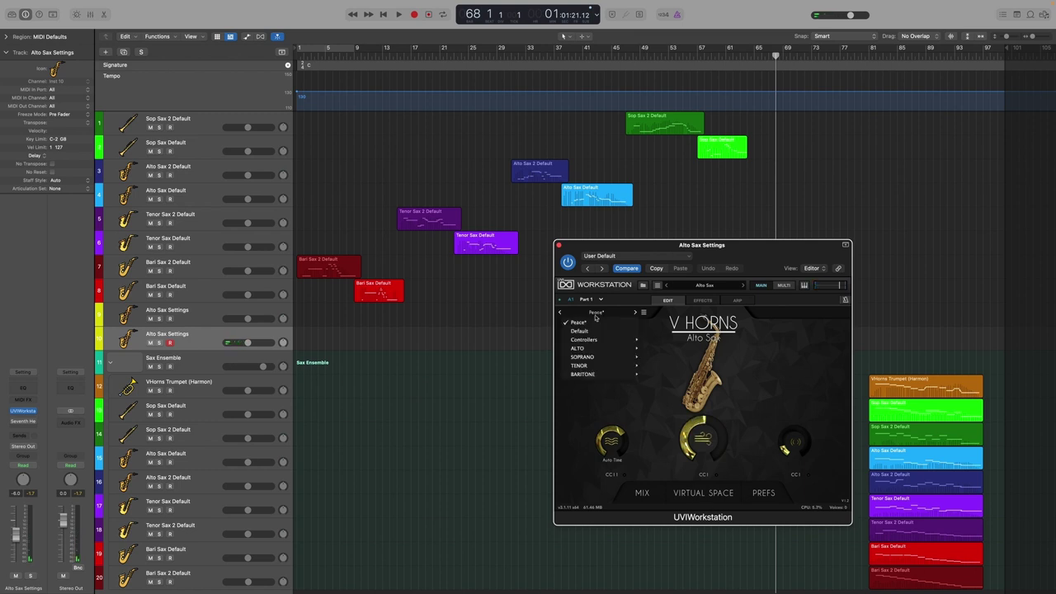
click(590, 331)
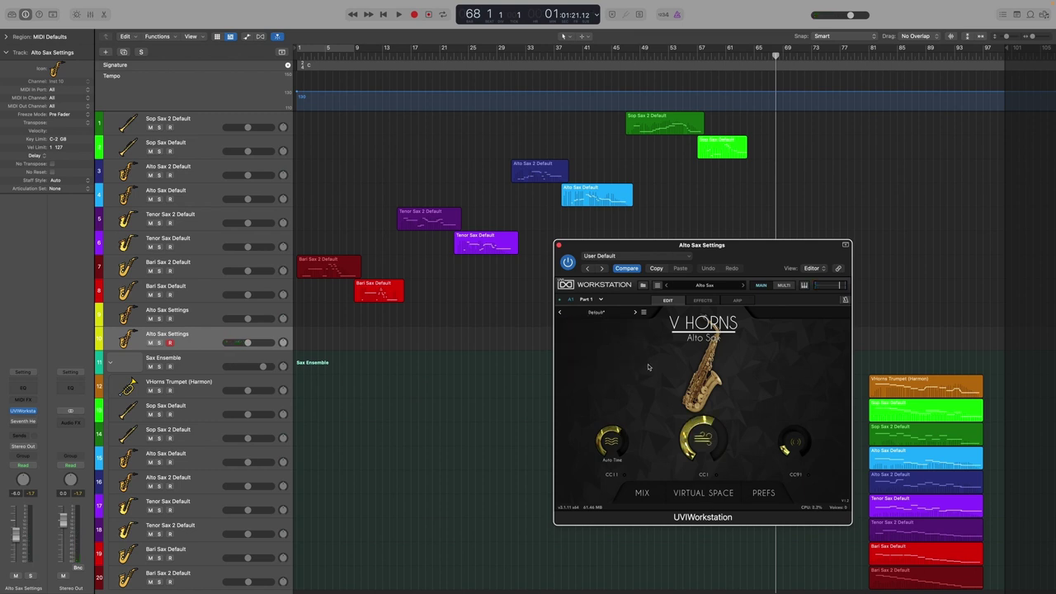
View the microphone mix, and try several seats in the virtual space, placing the sax on the leftmost seat of the front row.
click(640, 493)
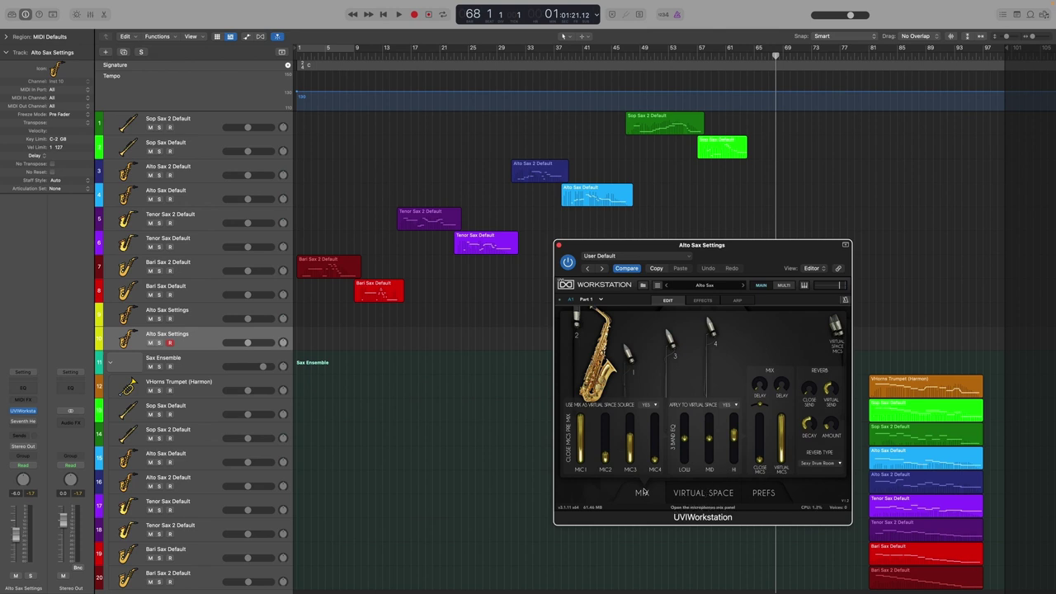
click(703, 492)
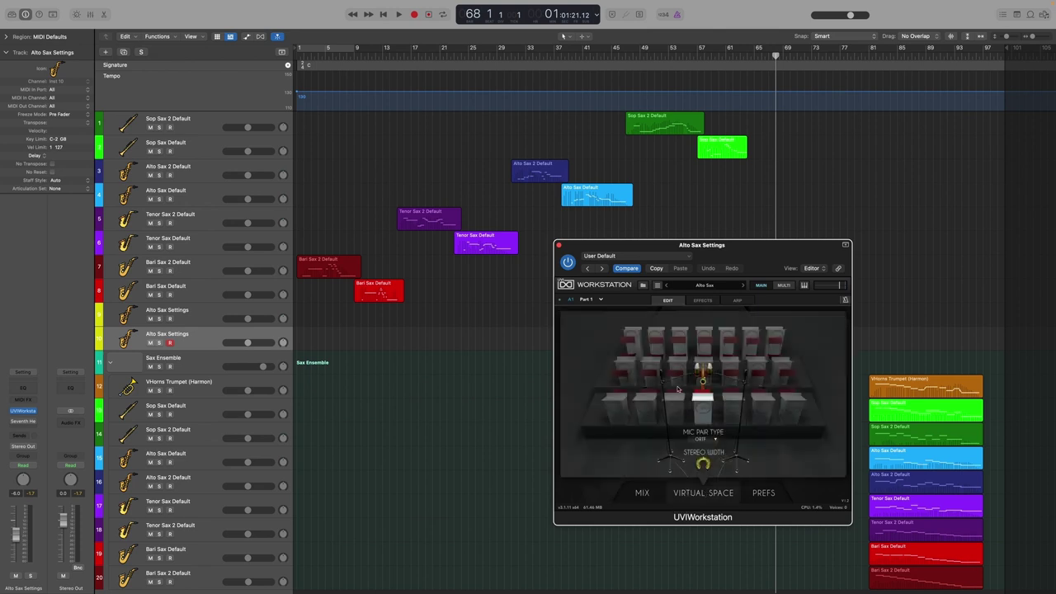
click(627, 360)
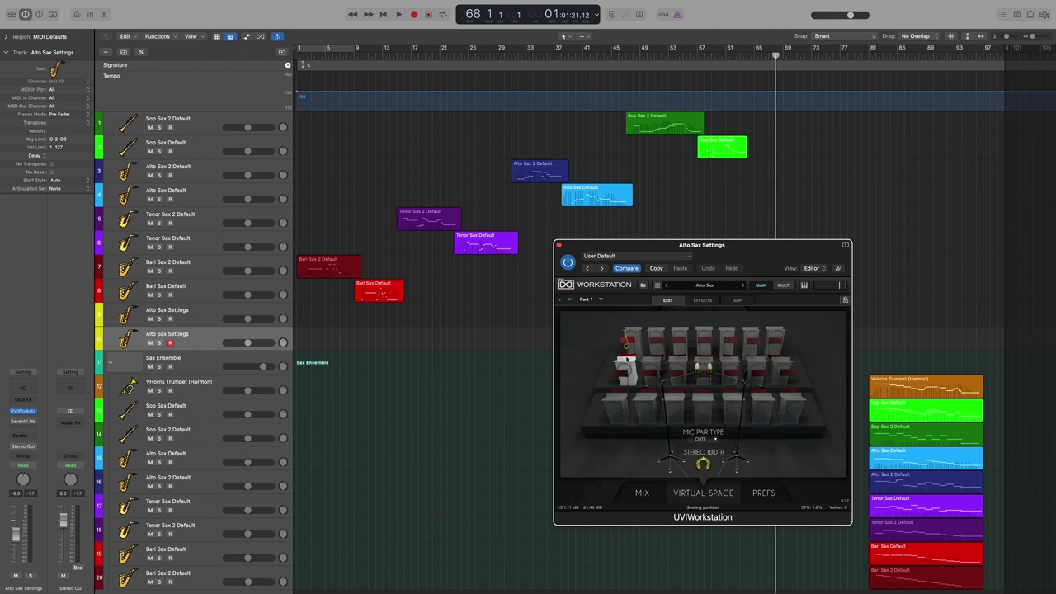
click(779, 334)
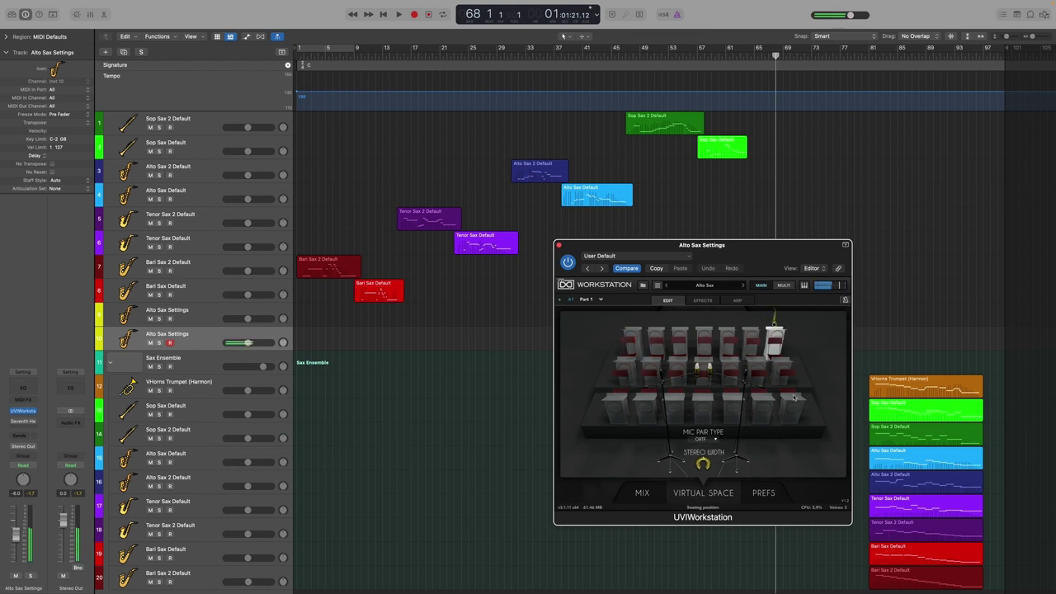
click(789, 406)
click(707, 400)
click(610, 406)
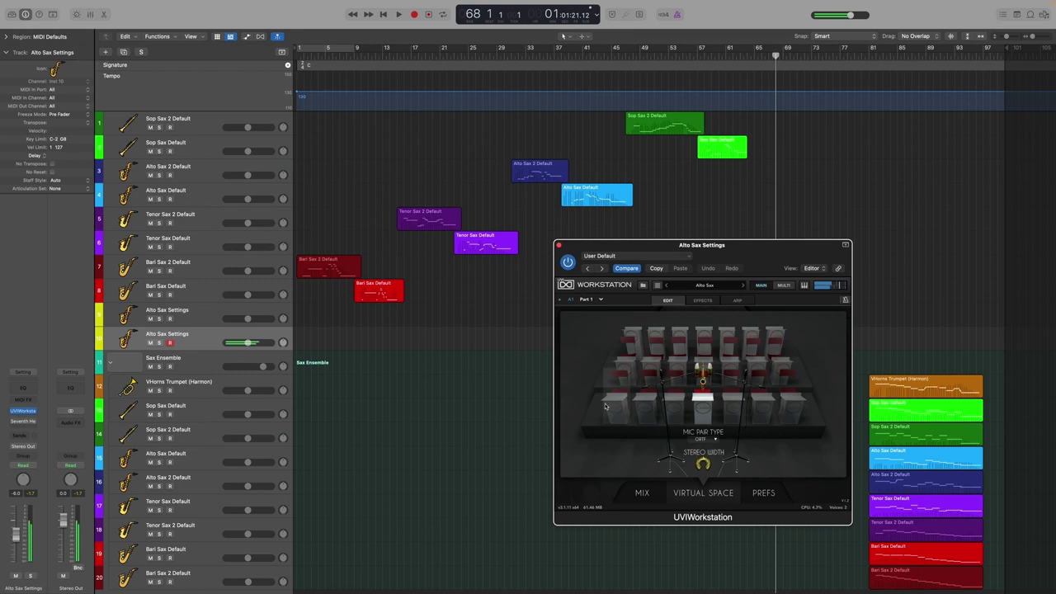
Try the AB, XY and HEAD microphone pair types in the virtual space, and set the pair type to MS.
mouse_move(702, 465)
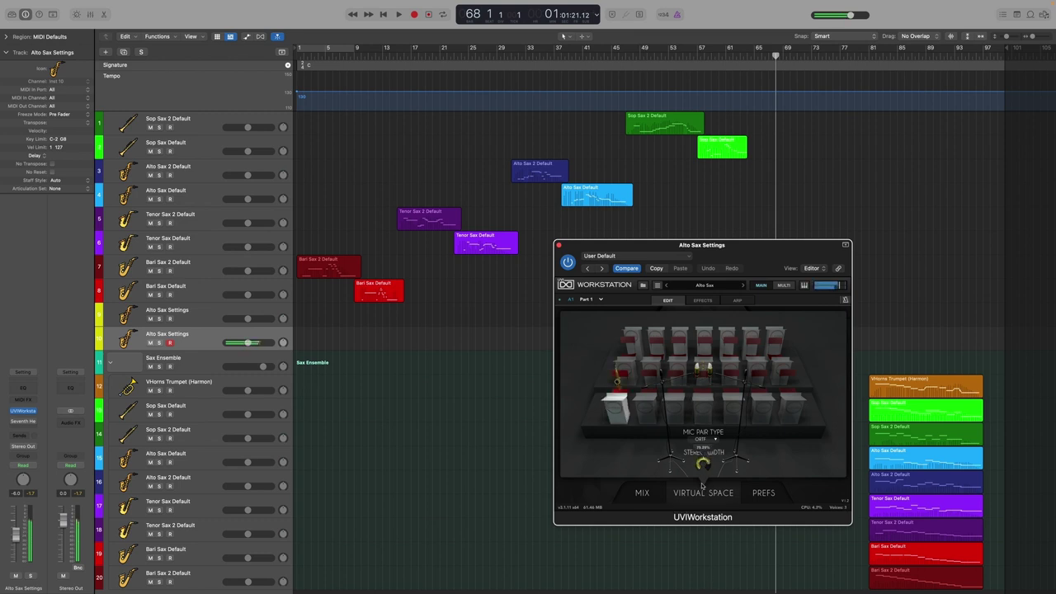
click(702, 442)
click(698, 454)
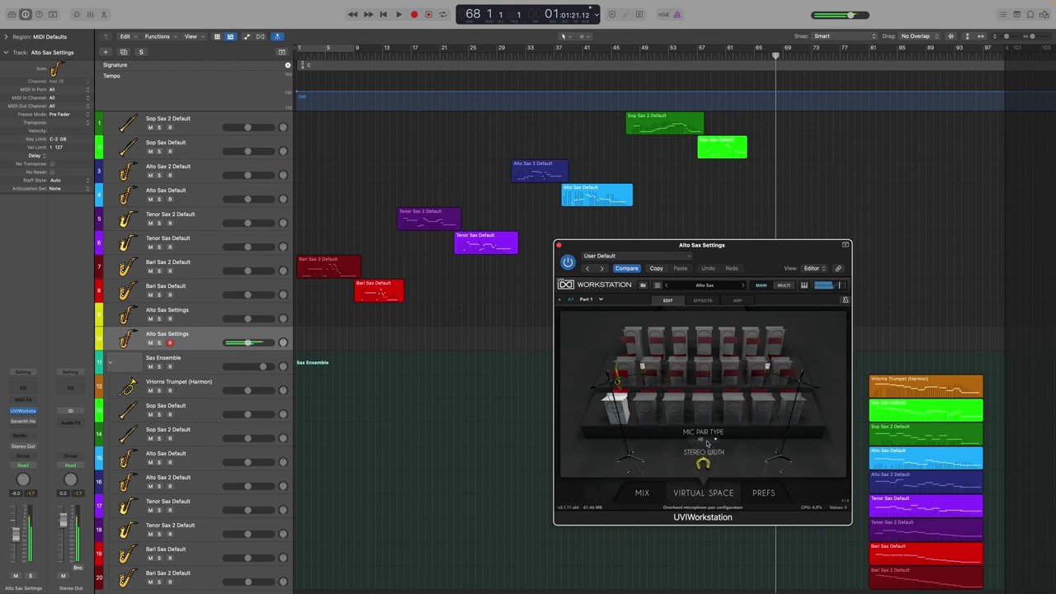
click(703, 442)
click(702, 462)
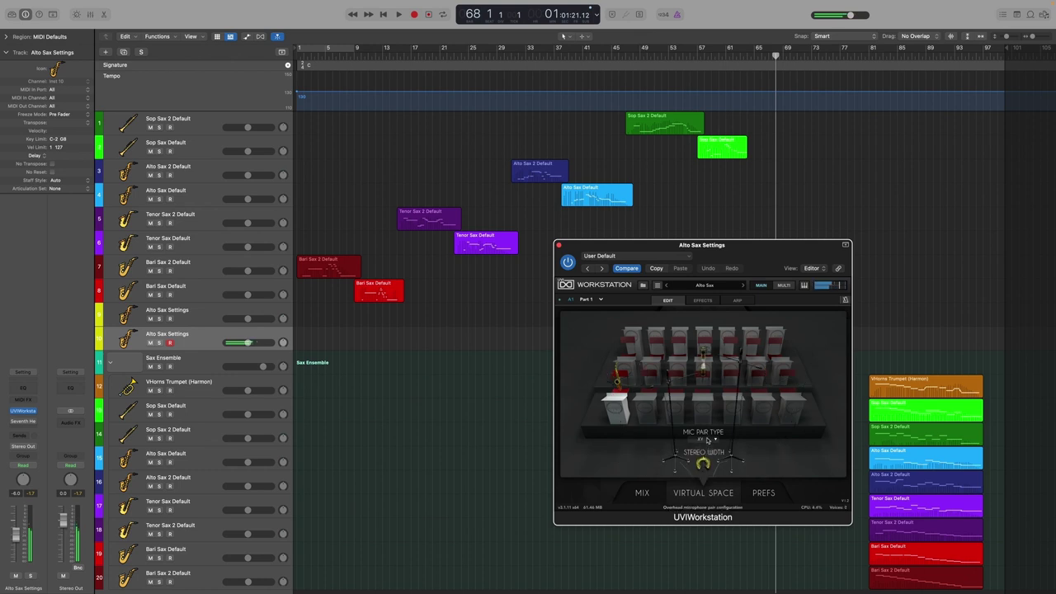
click(703, 441)
click(703, 470)
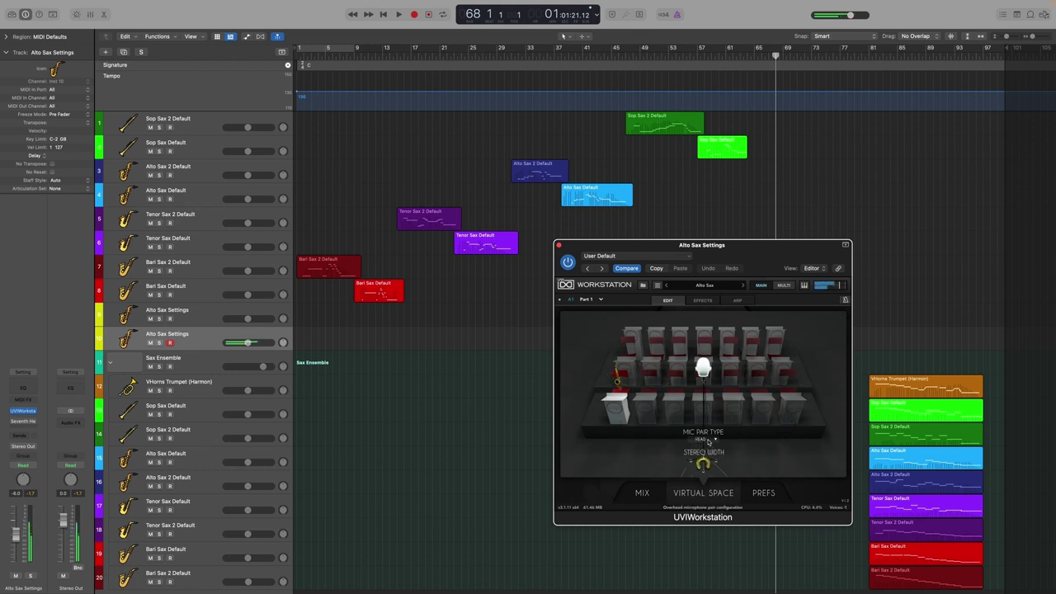
click(703, 442)
click(705, 475)
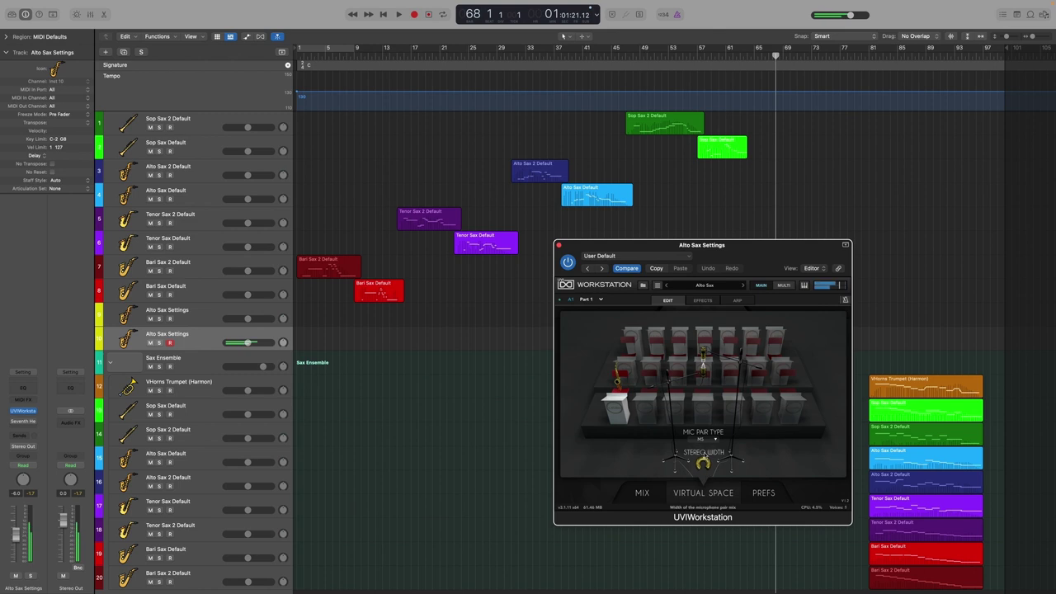
Move the alto sax to the middle seat of the front row, try the AB microphone pair, and set the pair type to XY.
click(702, 411)
click(702, 439)
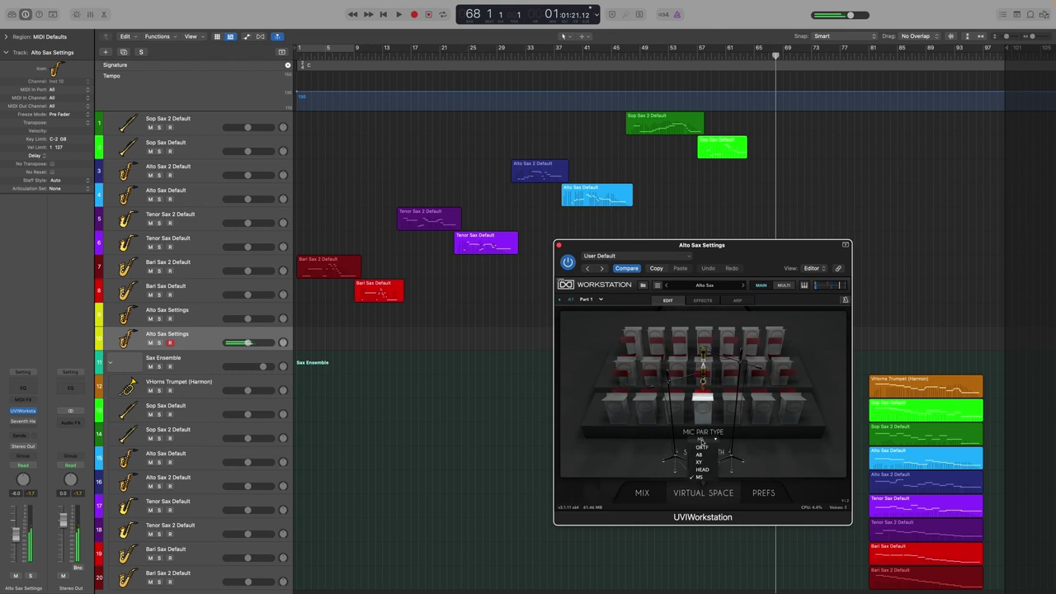
click(705, 458)
click(706, 442)
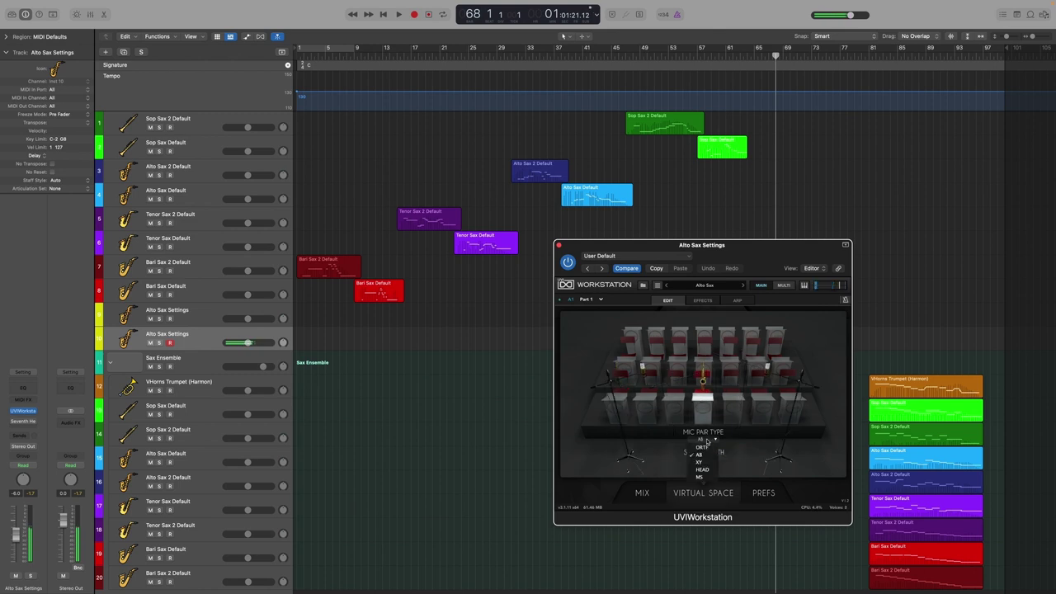
click(707, 467)
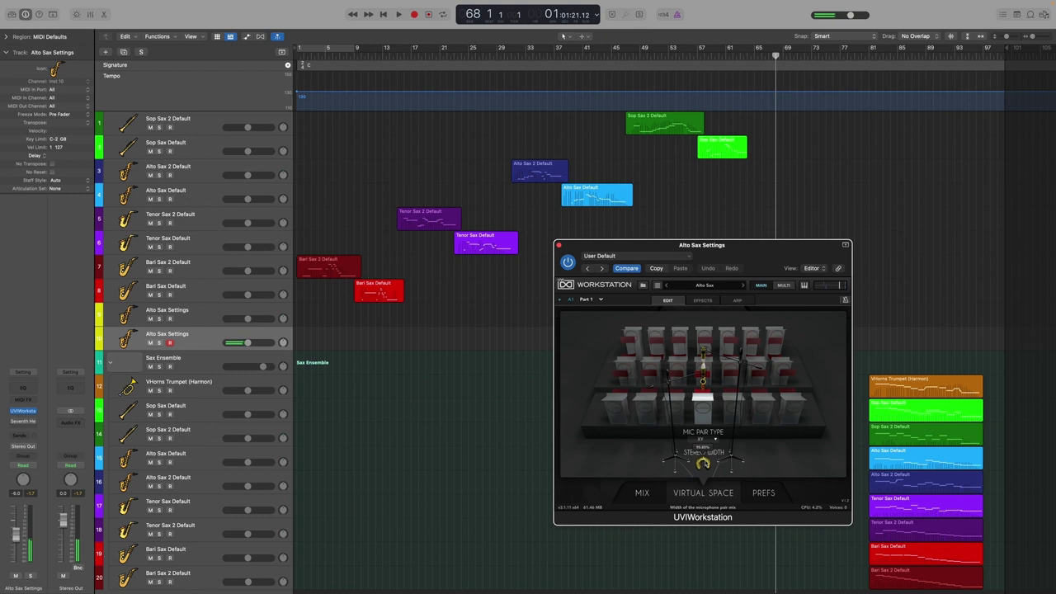
Detune the note E in the preferences' tuning editor, and try raising the transition flutter amount.
click(763, 492)
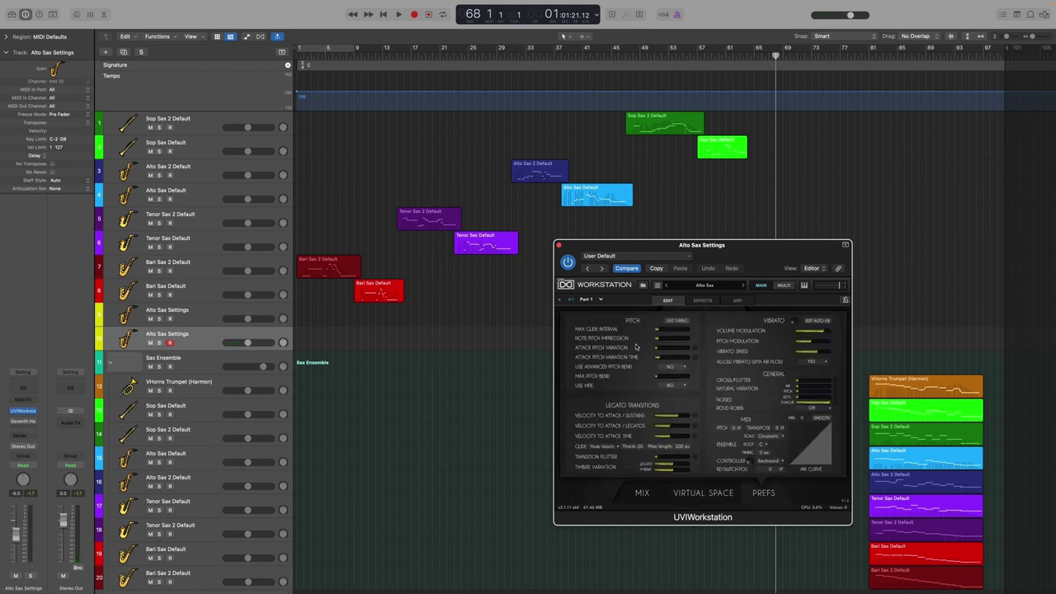
click(677, 320)
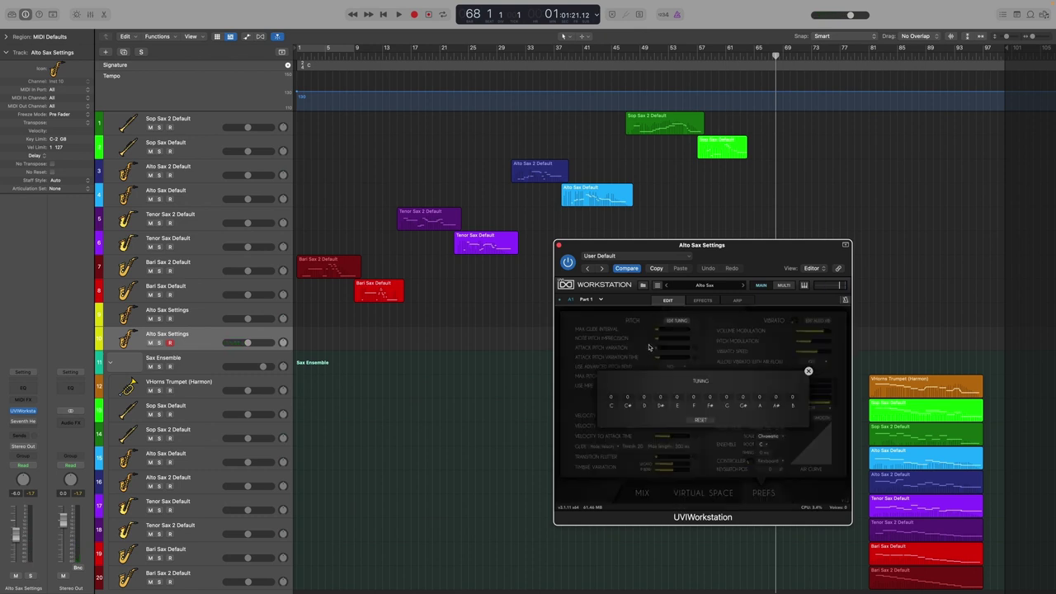
mouse_move(676, 397)
mouse_down()
mouse_move(676, 375)
mouse_move(675, 397)
mouse_up()
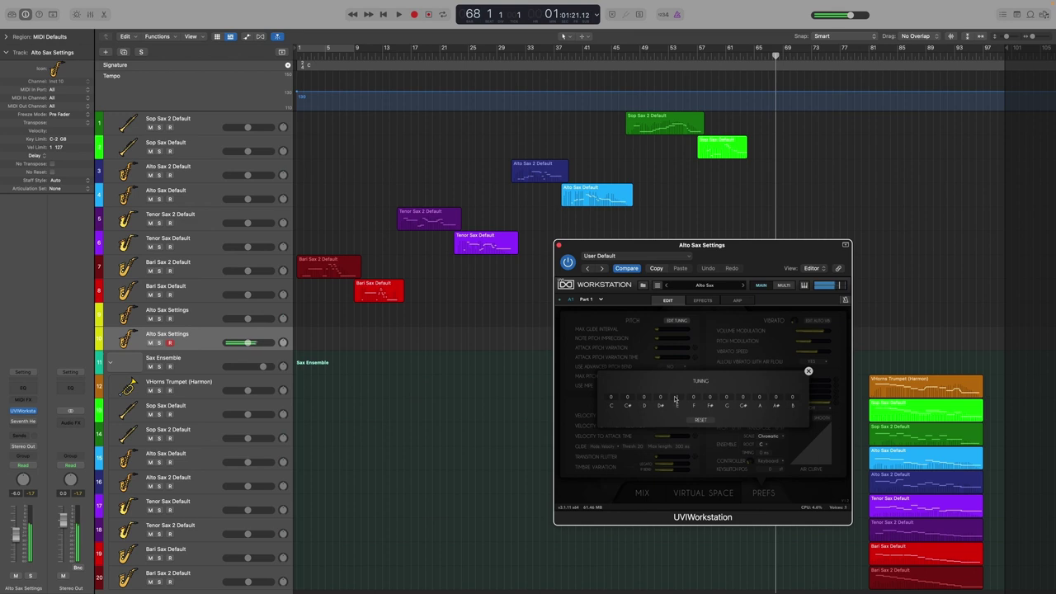
click(808, 371)
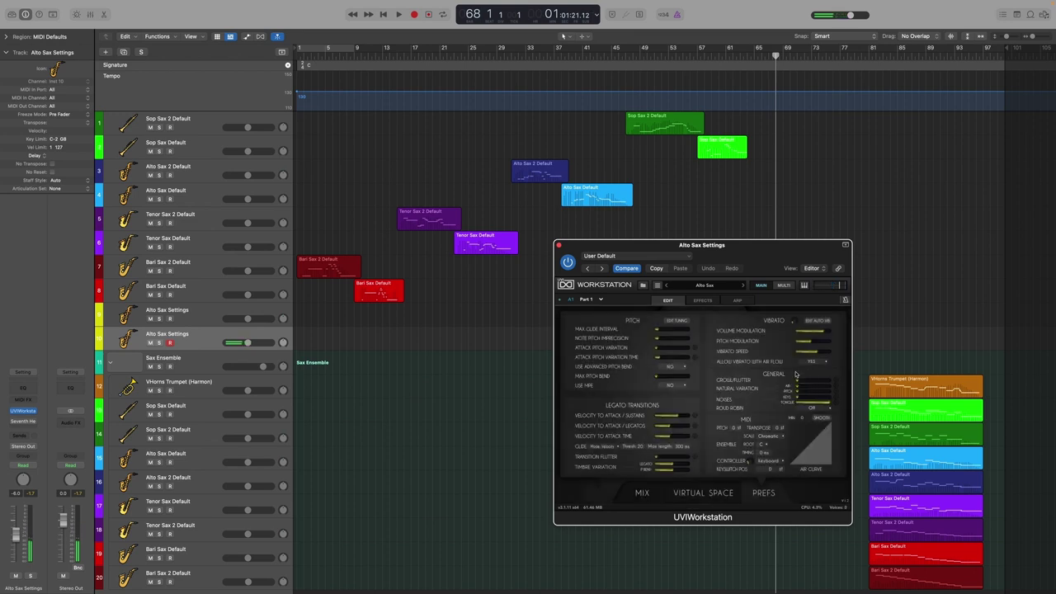
mouse_move(657, 359)
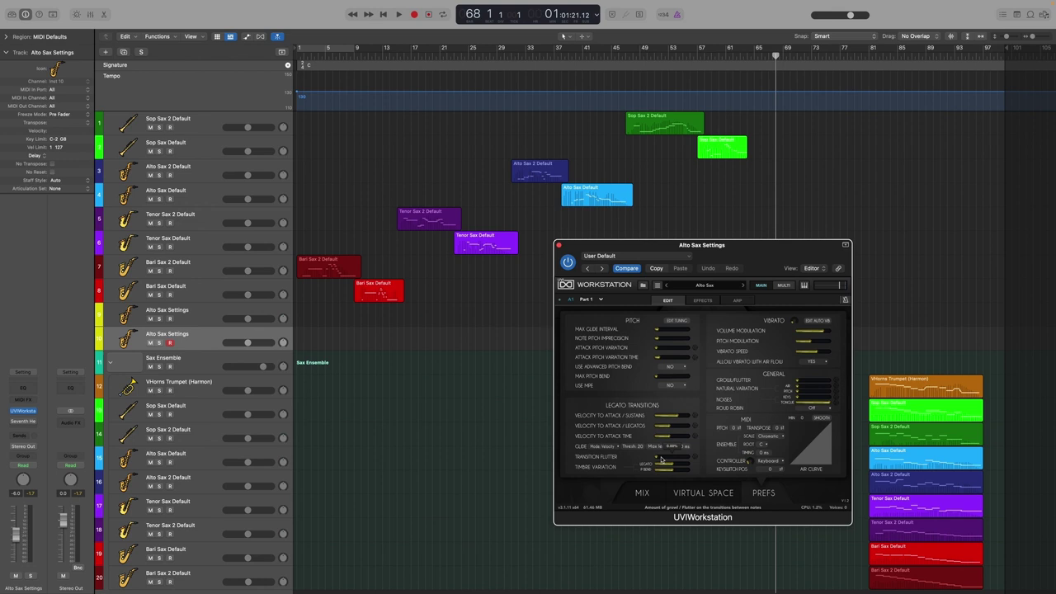
mouse_move(662, 460)
mouse_down()
mouse_move(679, 460)
mouse_move(653, 460)
mouse_move(675, 450)
mouse_up()
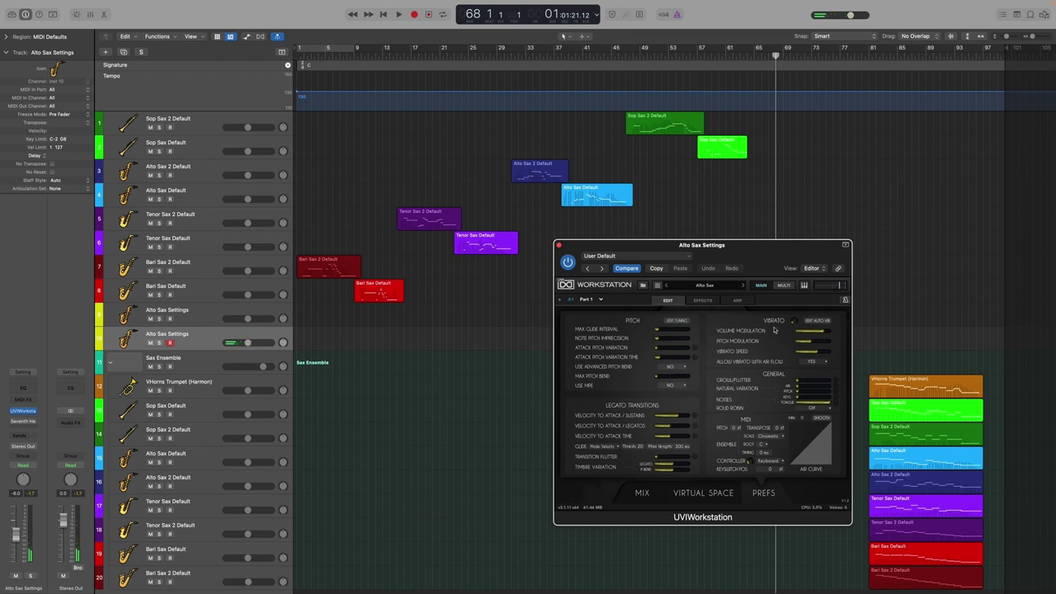
Draw a hump-shaped curve in the automatic vibrato editor, and adjust the vibrato multiplier knob.
mouse_move(794, 324)
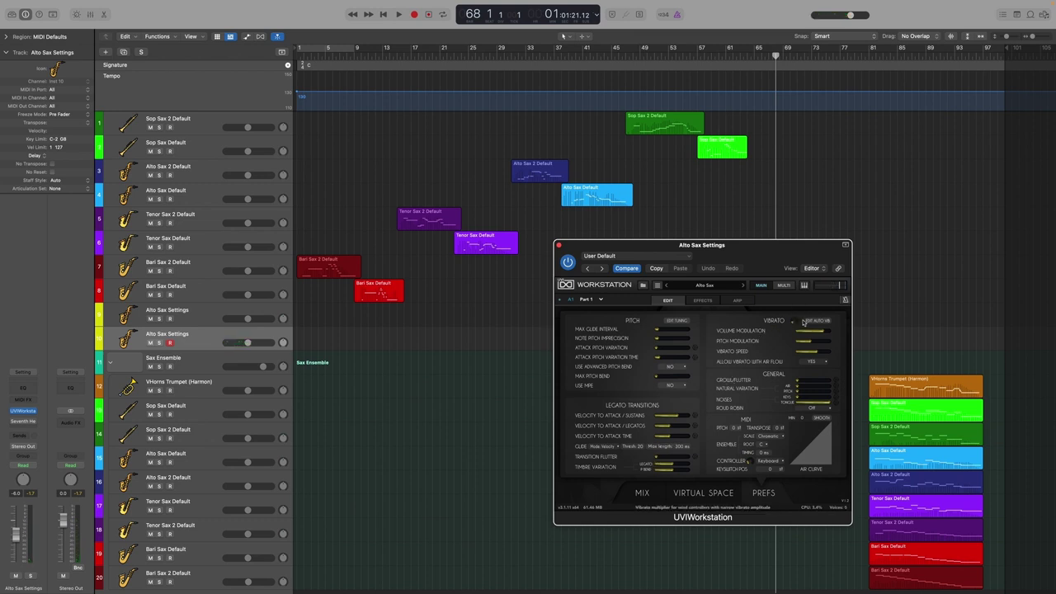
click(817, 320)
mouse_move(624, 411)
mouse_down()
mouse_move(677, 341)
mouse_move(753, 379)
mouse_move(789, 419)
mouse_up()
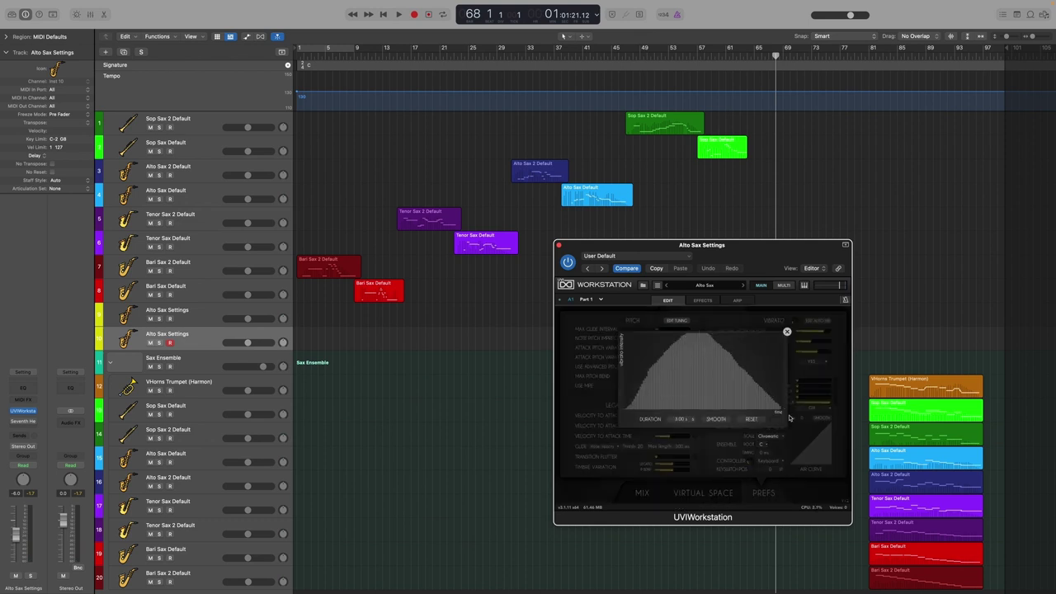
click(787, 333)
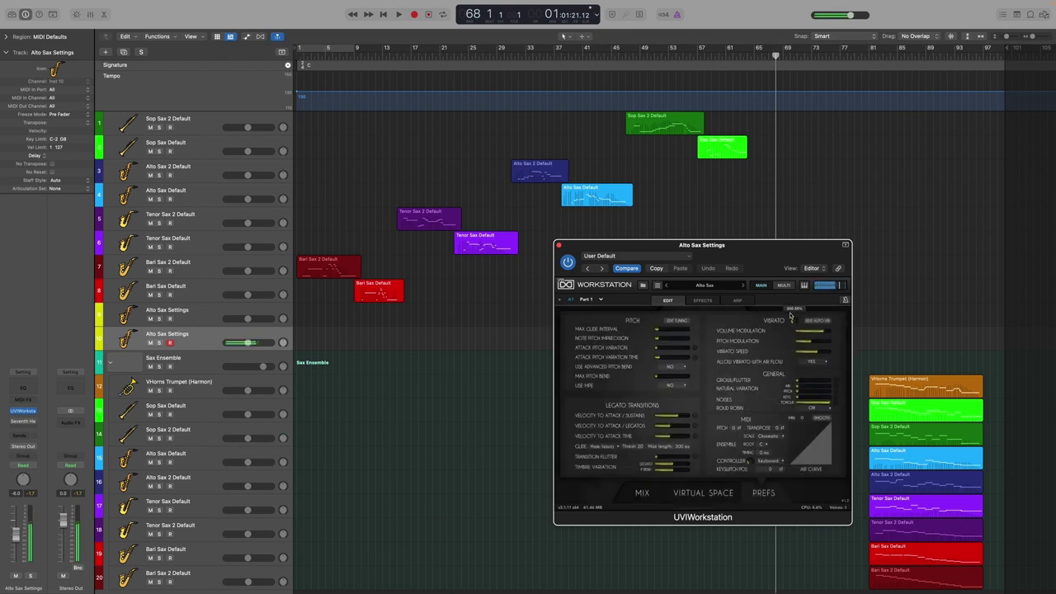
click(788, 321)
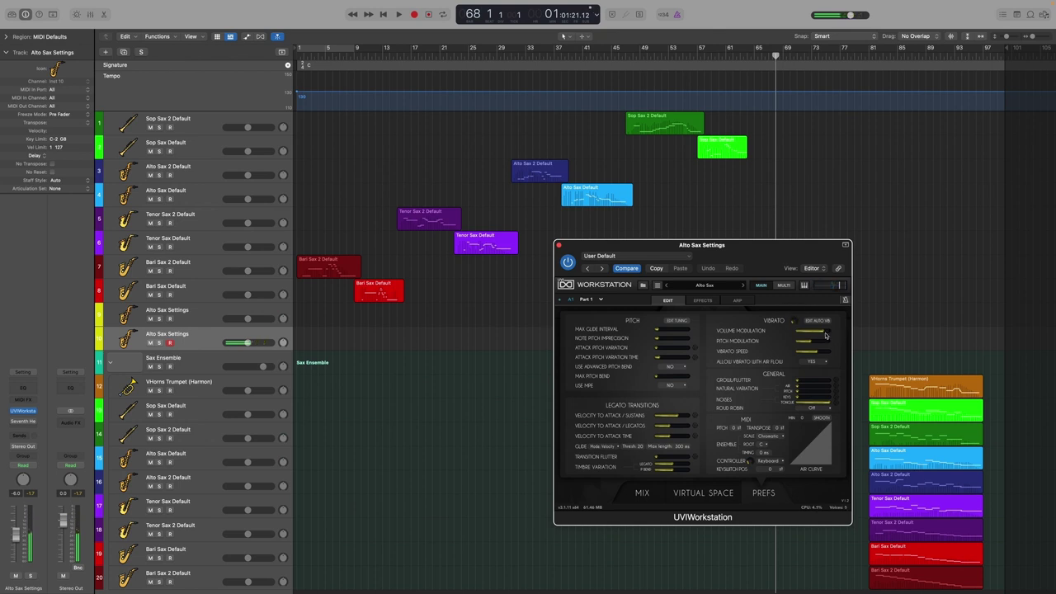
Try different vibrato volume modulation, pitch modulation and speed amounts, and reset the sliders to their defaults.
mouse_move(822, 334)
drag(822, 334, 835, 334)
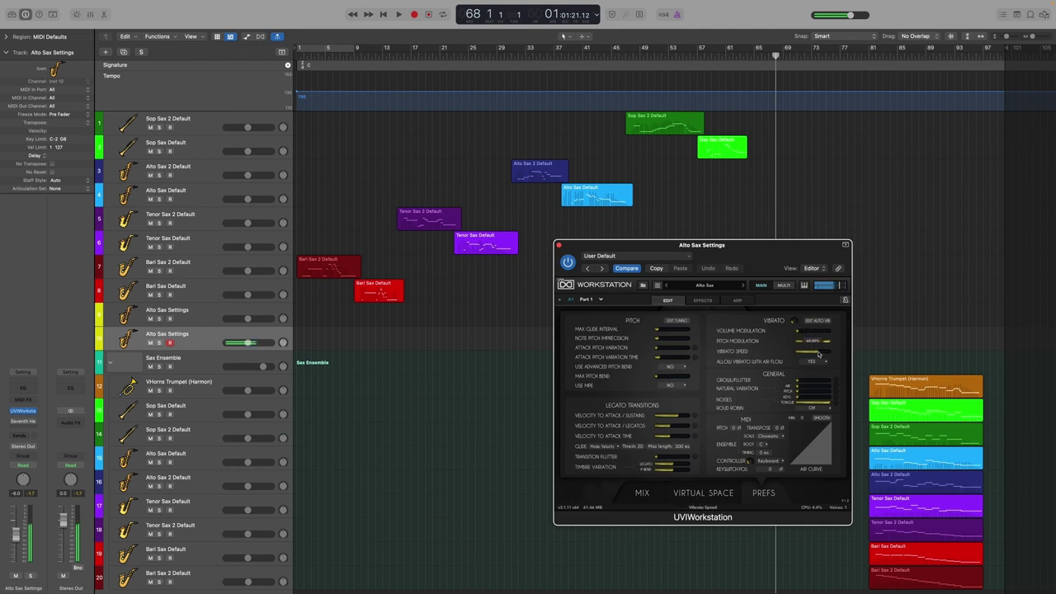
drag(831, 354, 810, 355)
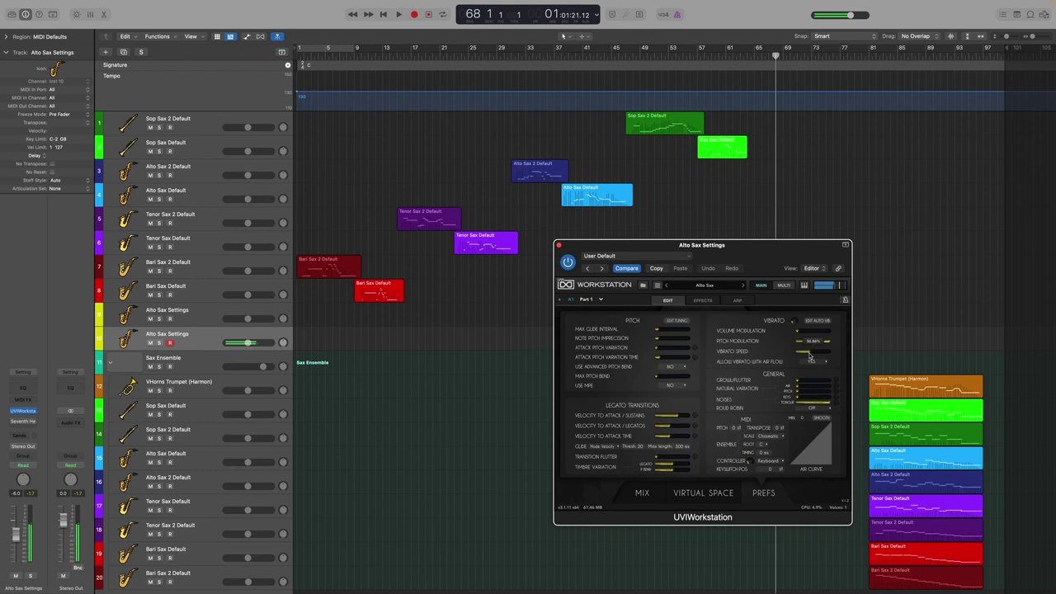
alt+click(802, 340)
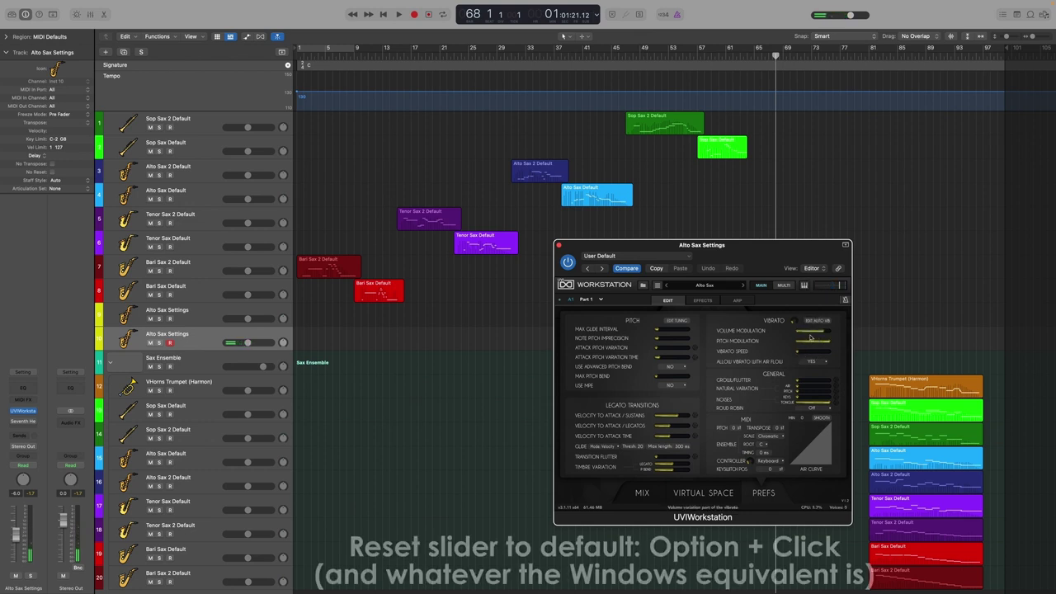
alt+click(809, 353)
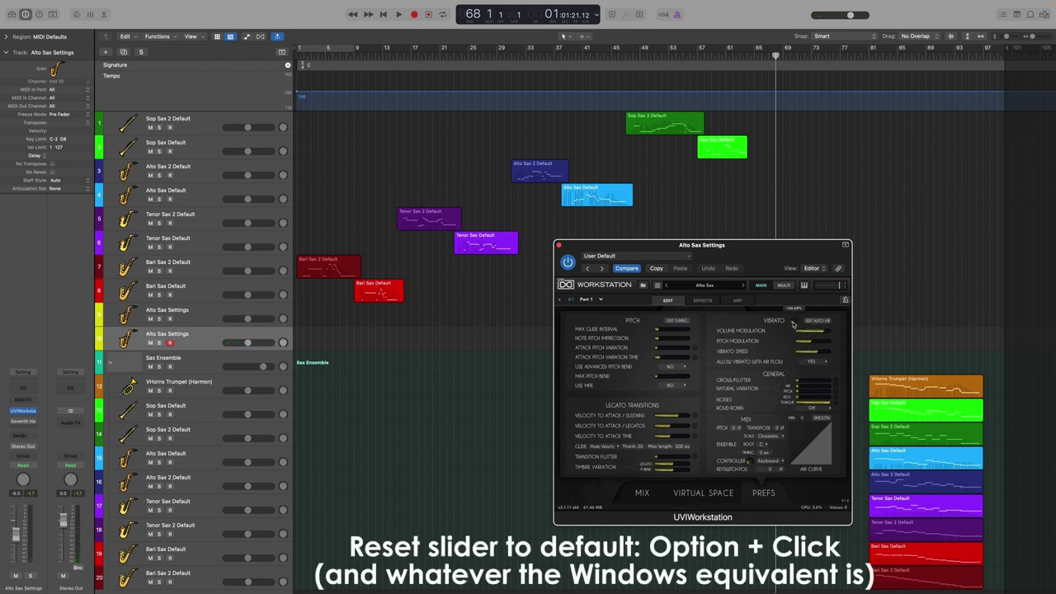
alt+click(811, 362)
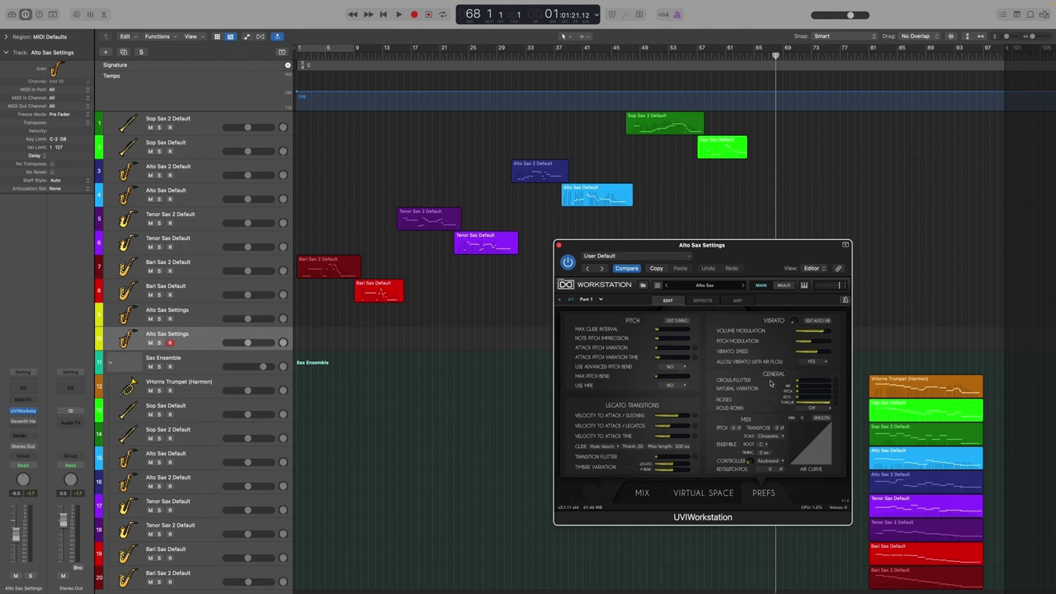
Try a higher growl/flutter amount and the 3x Alternate round robin mode, and set round robin back to Off.
mouse_move(800, 385)
drag(802, 384, 849, 393)
click(813, 409)
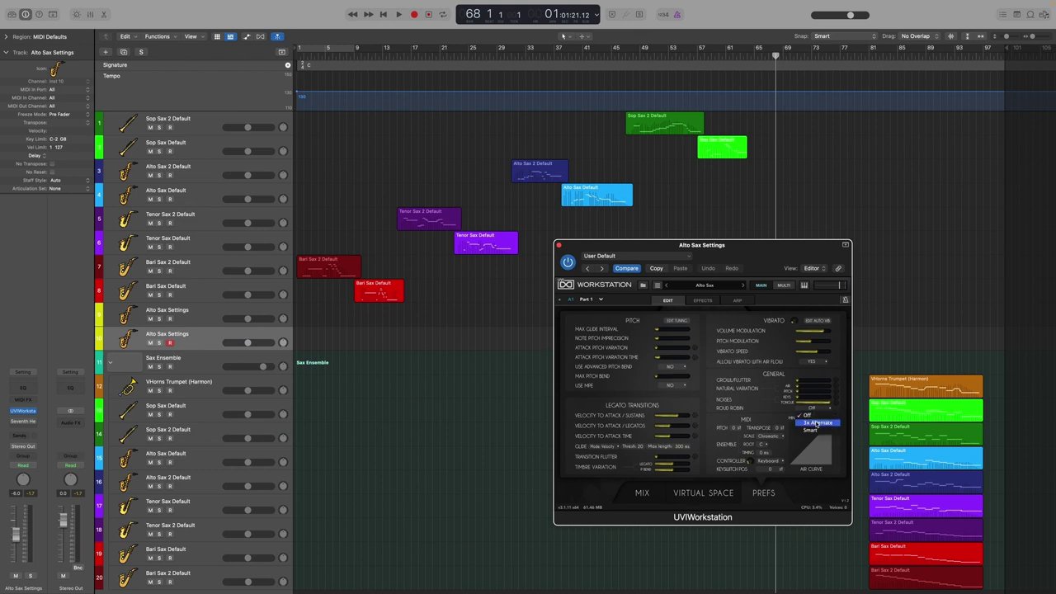
click(817, 423)
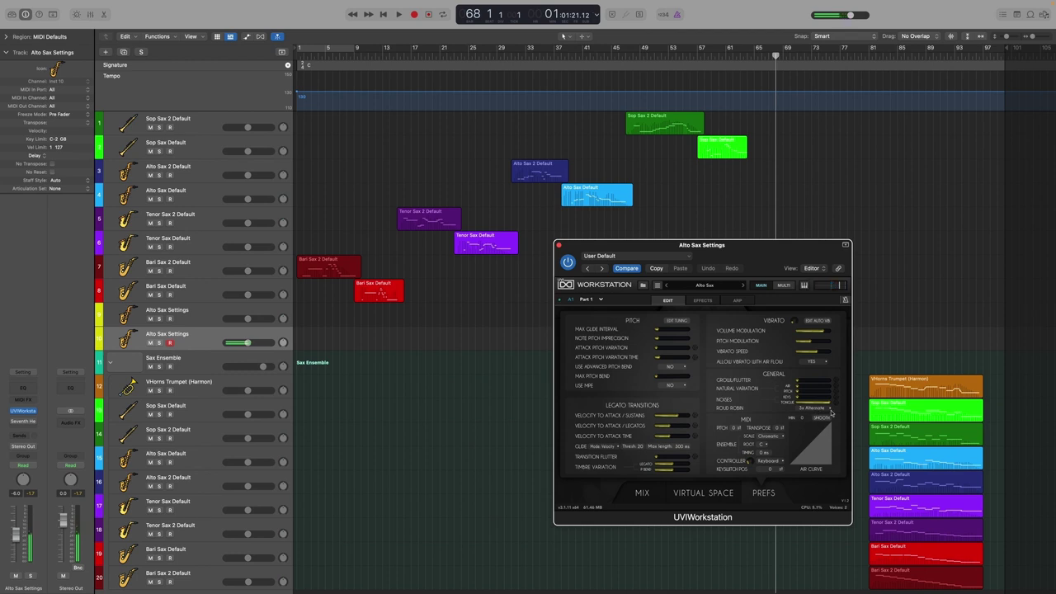
click(829, 410)
click(818, 423)
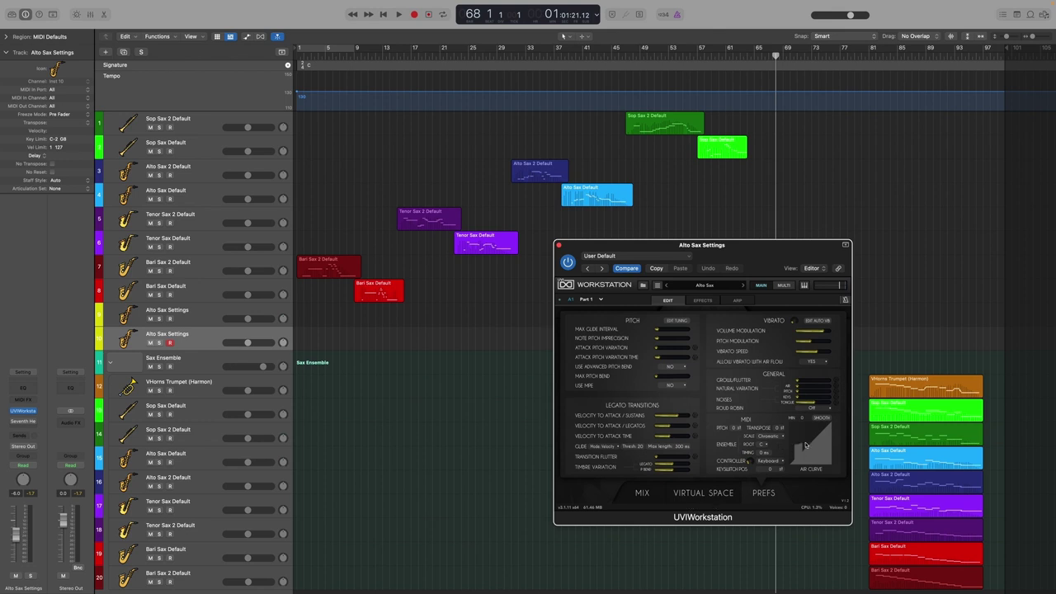
Reshape the air curve and smooth it, and leave the preferences page.
mouse_move(800, 450)
mouse_down()
mouse_move(833, 443)
mouse_move(782, 444)
mouse_move(836, 444)
mouse_move(796, 445)
mouse_up()
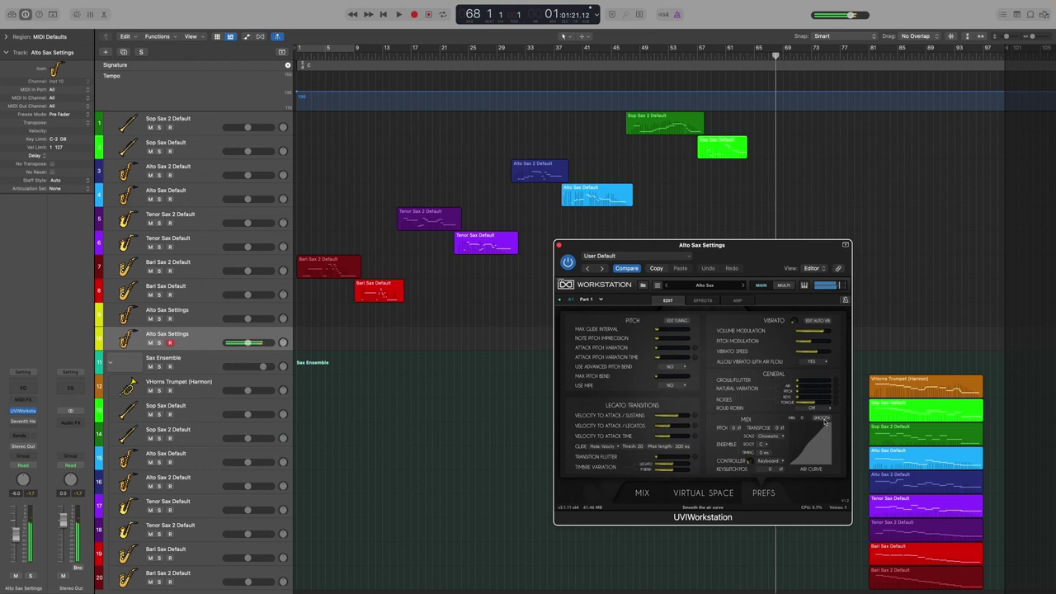
click(764, 495)
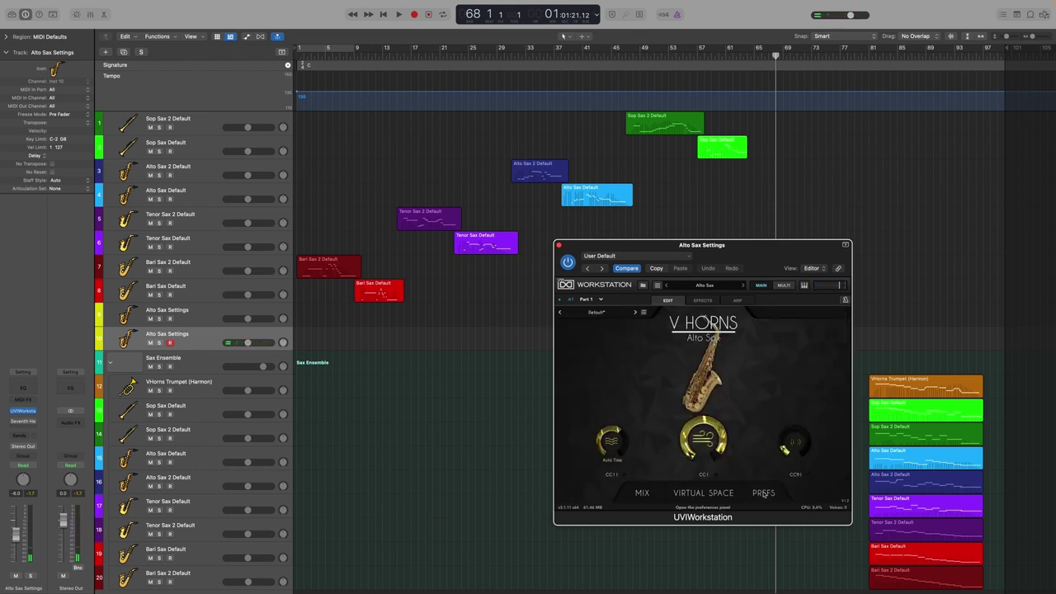
View the part's effects and arpeggiator pages, return to its edit page, and close the alto sax instrument window.
click(703, 301)
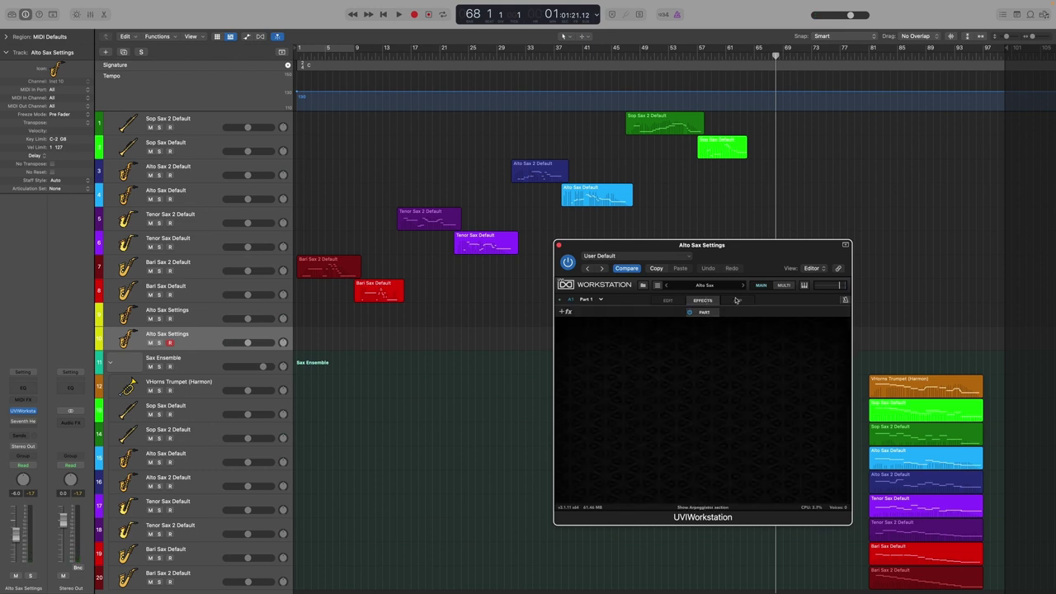
click(737, 300)
click(668, 300)
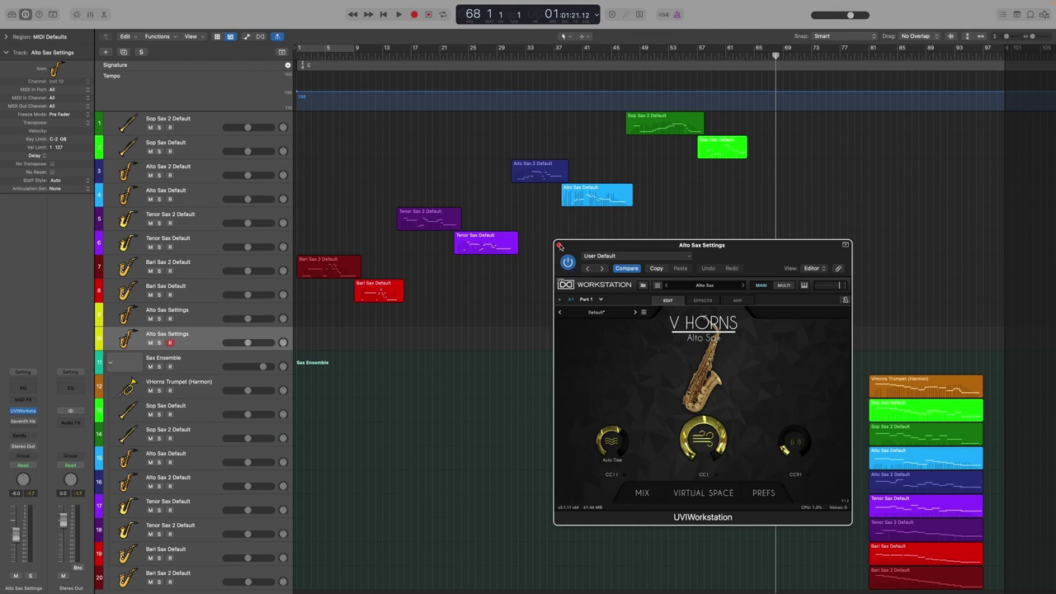
click(560, 245)
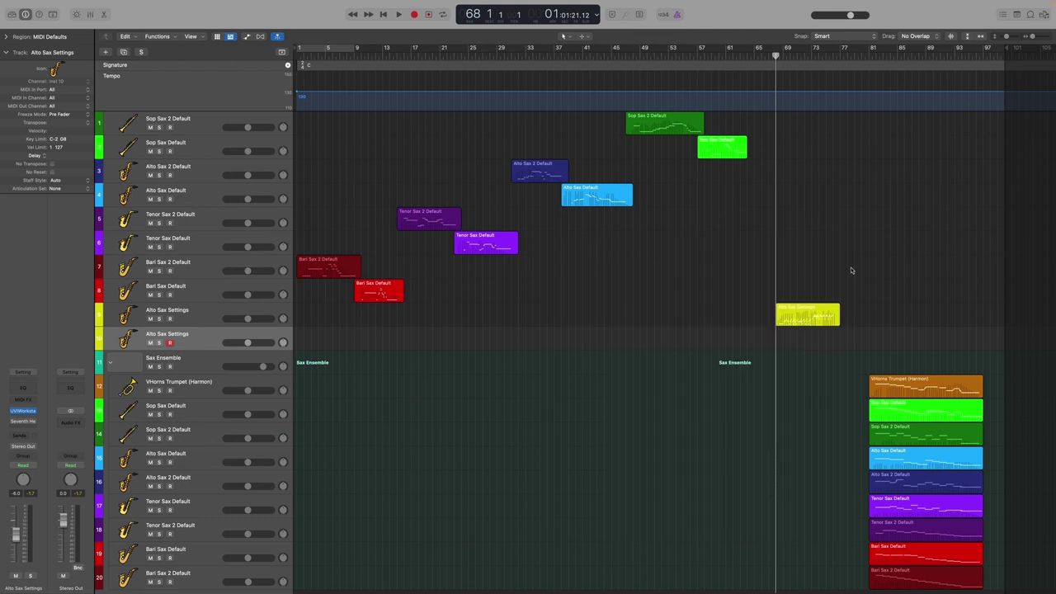
Move the playhead to bar 81 and play the Sax Ensemble section.
key(shift+Return)
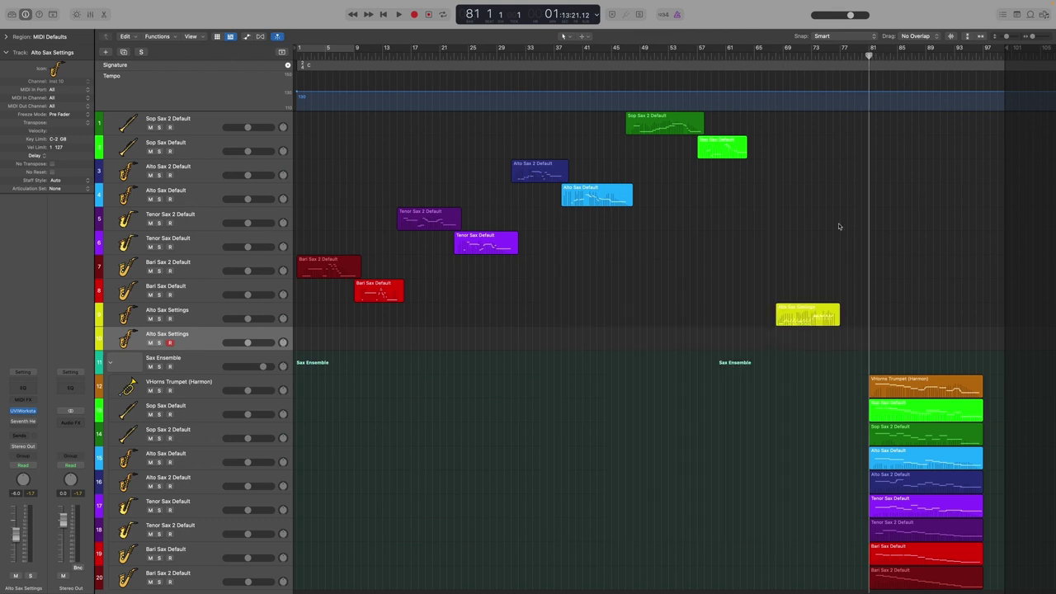
scroll(531, 430, down, 3)
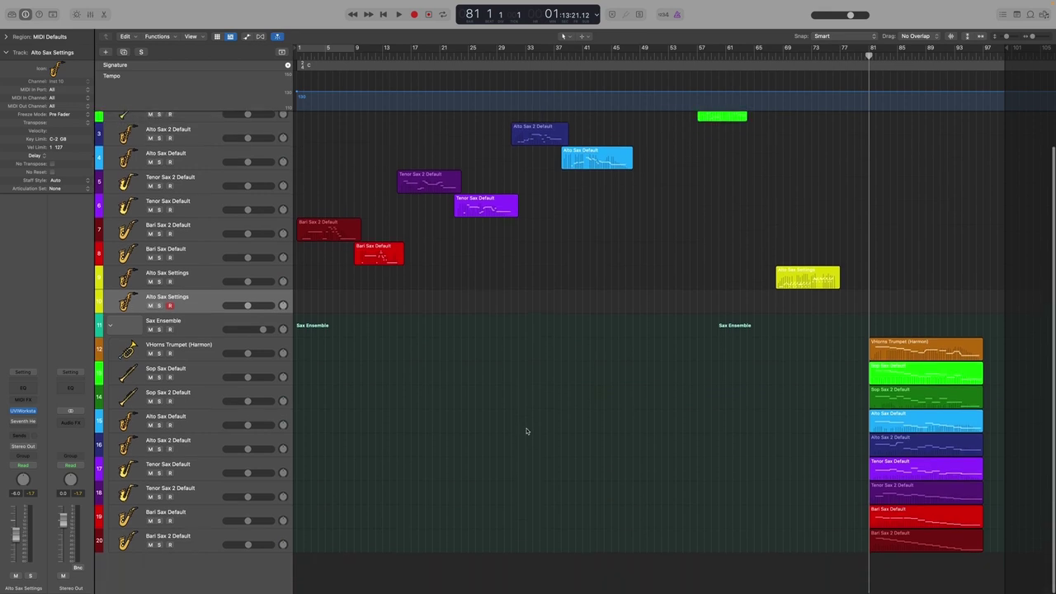
key(space)
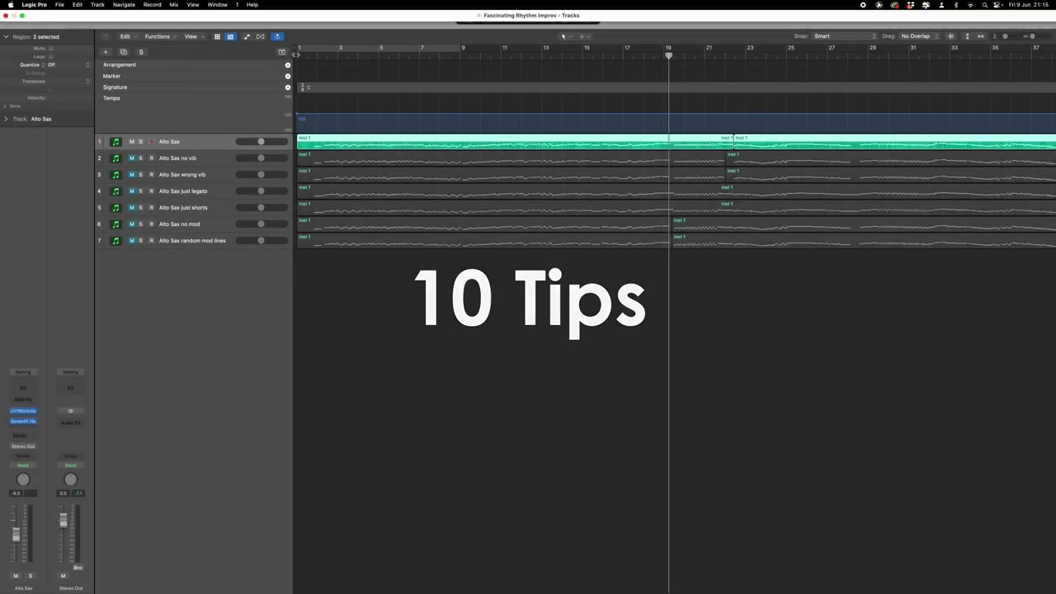
Play the Alto Sax improvisation from the start, and open both of its regions together in the piano roll.
key(Return)
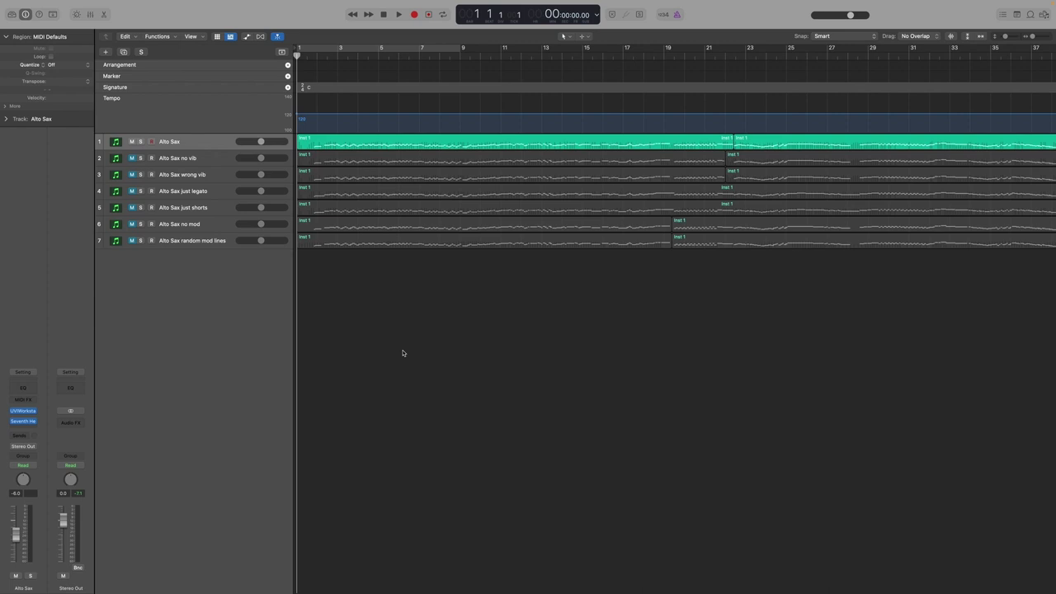
key(space)
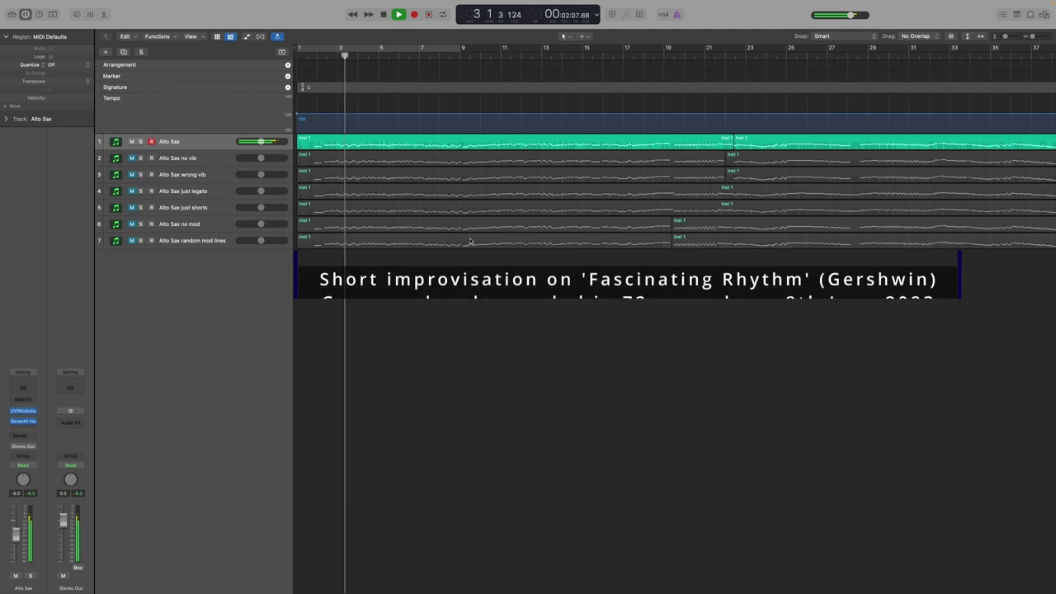
click(718, 142)
shift+click(803, 140)
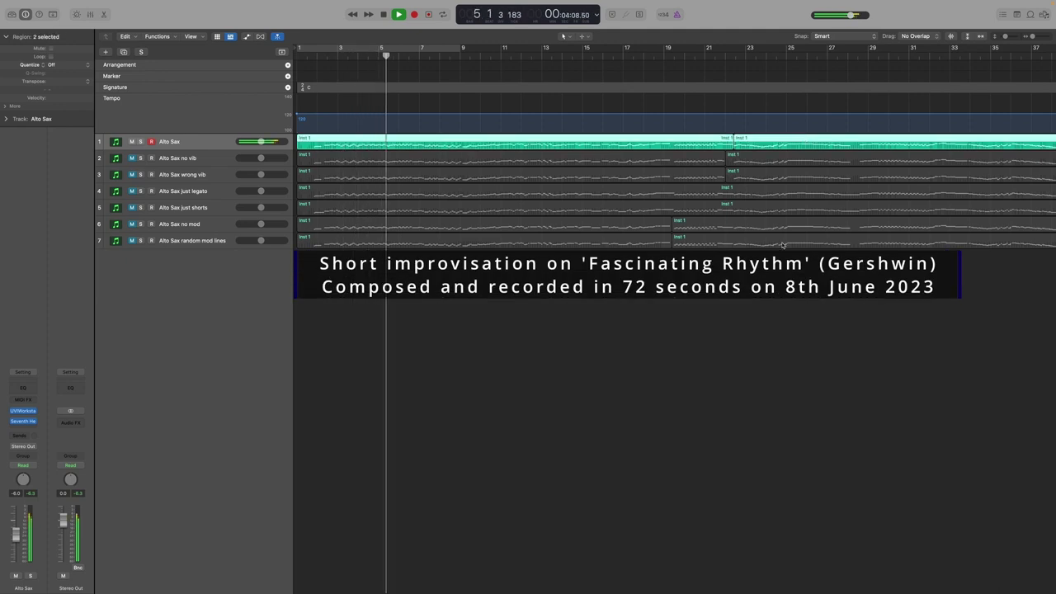
key(e)
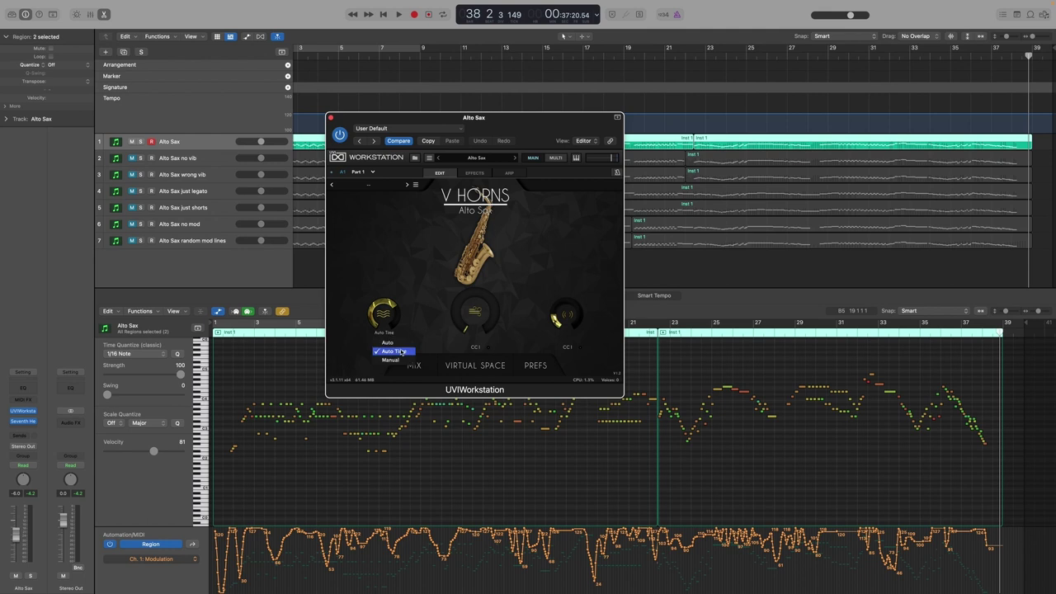
View the Alto Sax's preferences and its automatic vibrato curve, and close the instrument window.
click(542, 372)
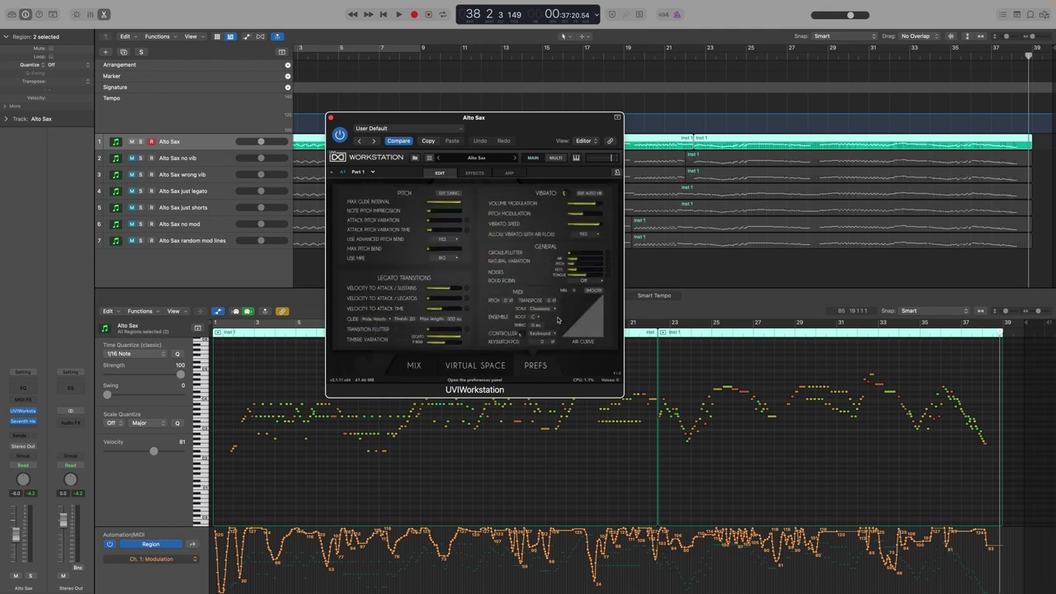
click(591, 193)
click(558, 205)
click(332, 118)
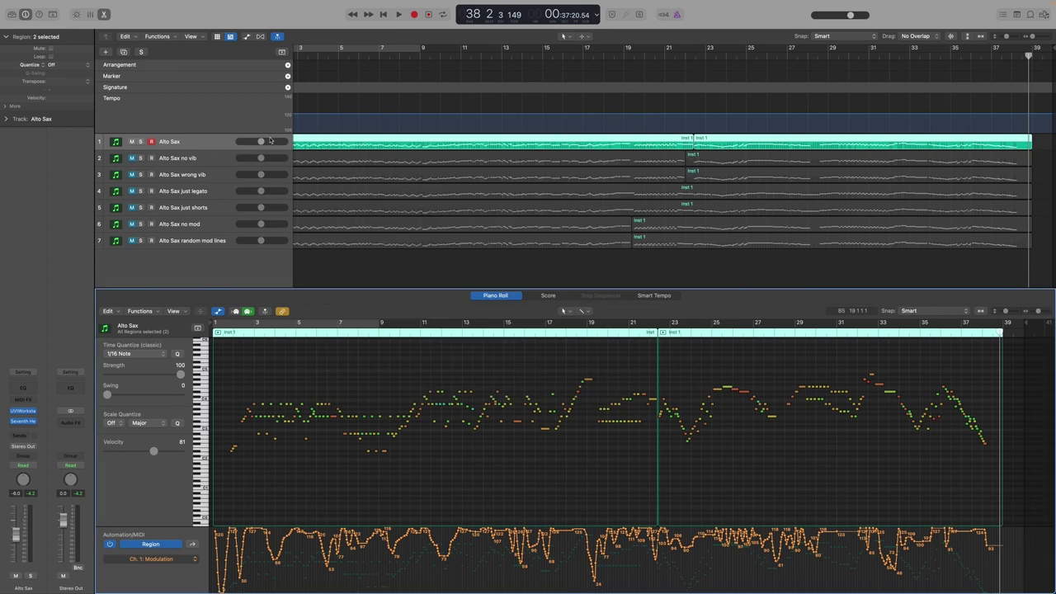
Switch playback from the Alto Sax track to the Alto Sax no vib track, and play its second region from bar 22.
click(135, 147)
shift+click(863, 134)
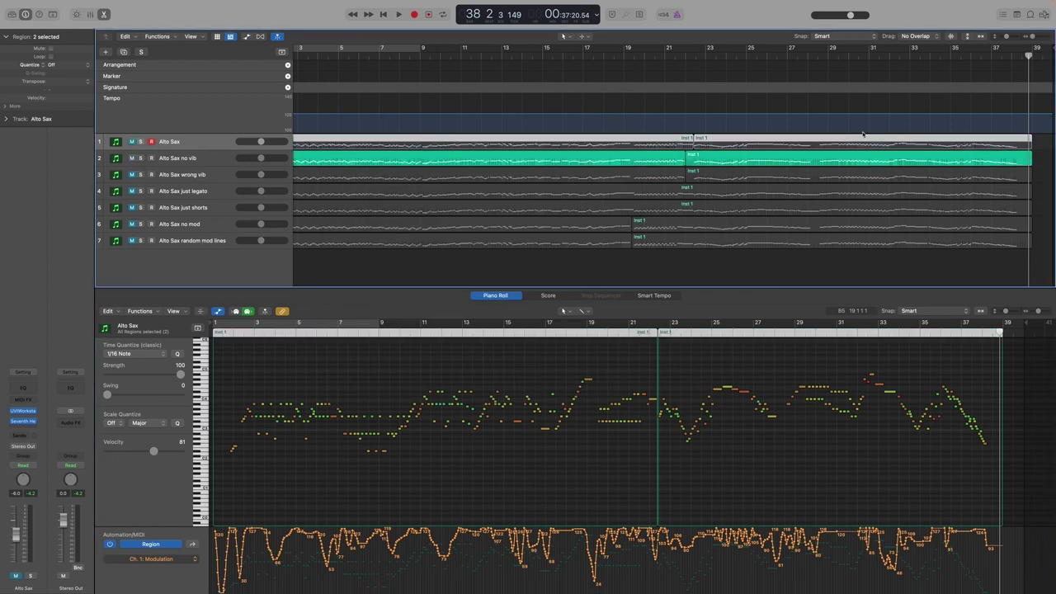
click(684, 56)
click(719, 156)
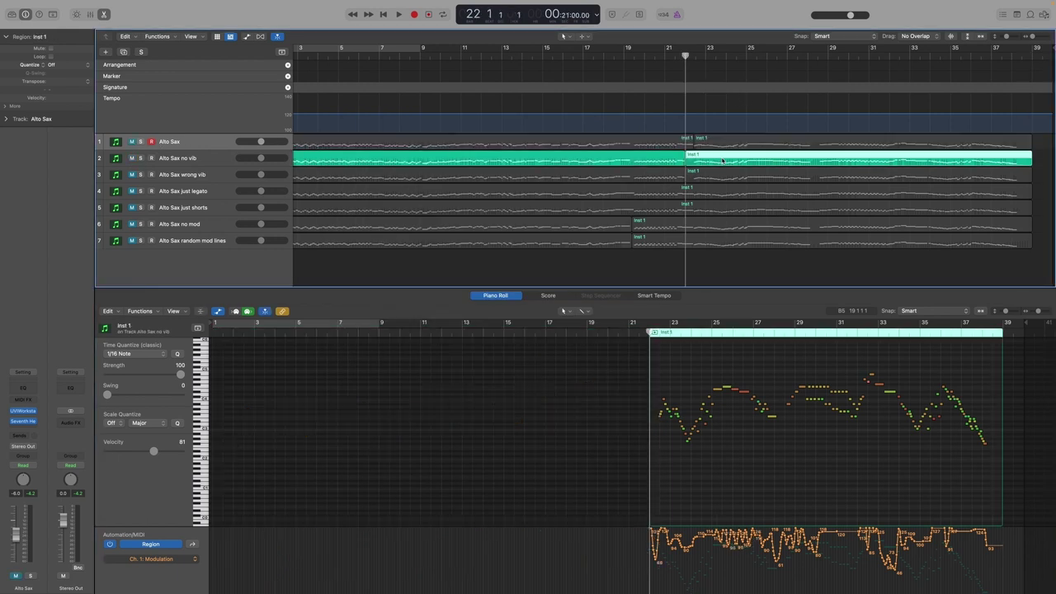
key(space)
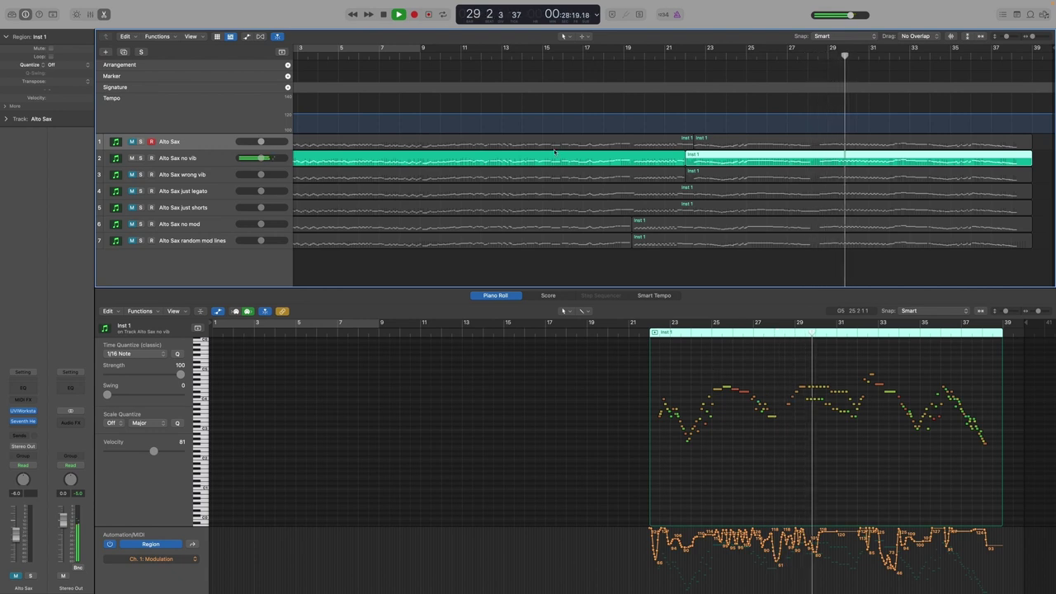
key(space)
Switch playback to the Alto Sax wrong vib track and play it from bar 24.
click(131, 173)
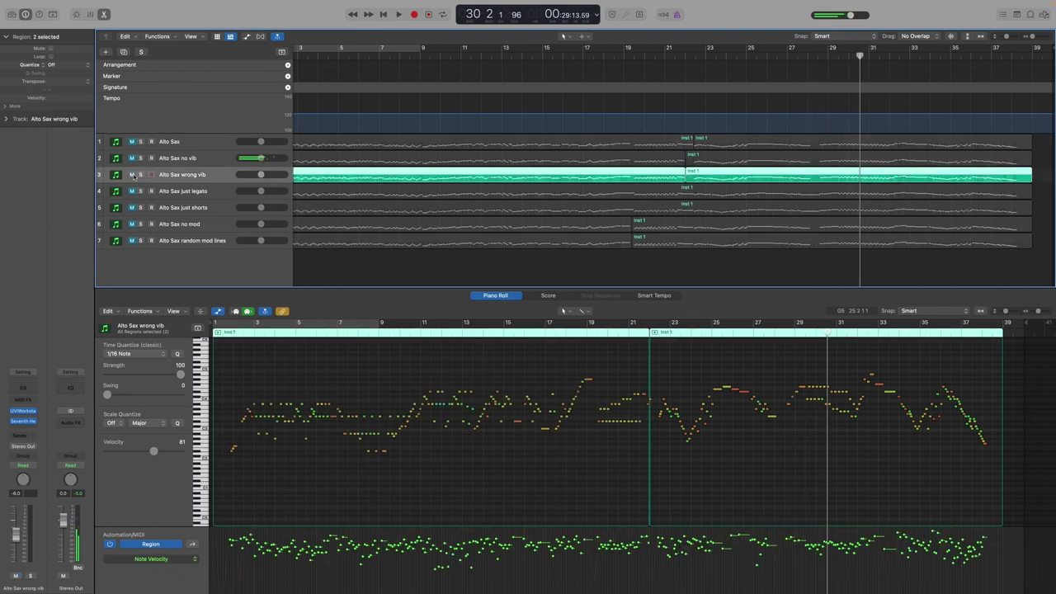
click(726, 55)
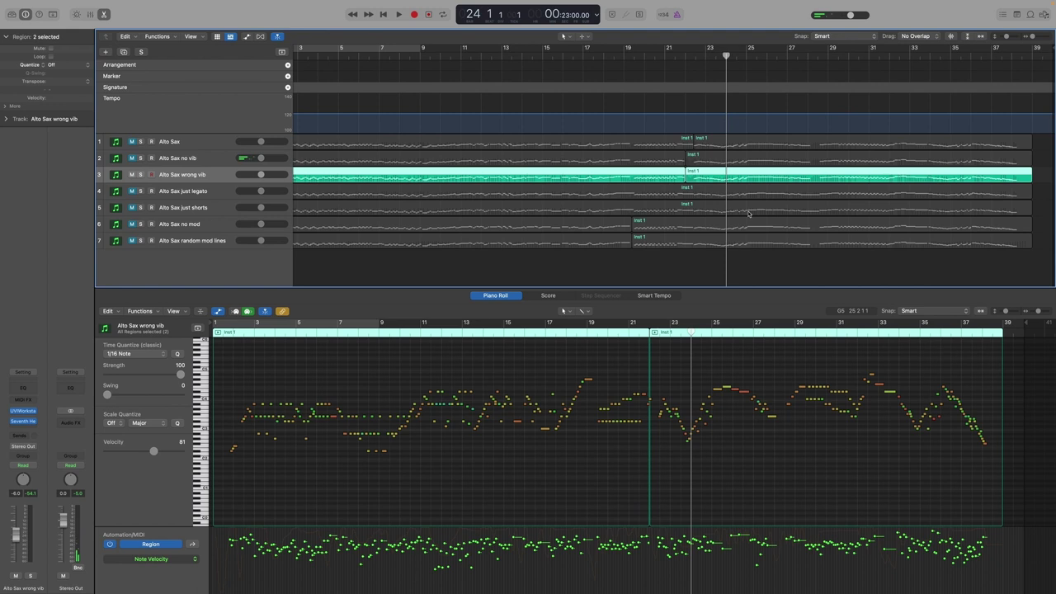
key(space)
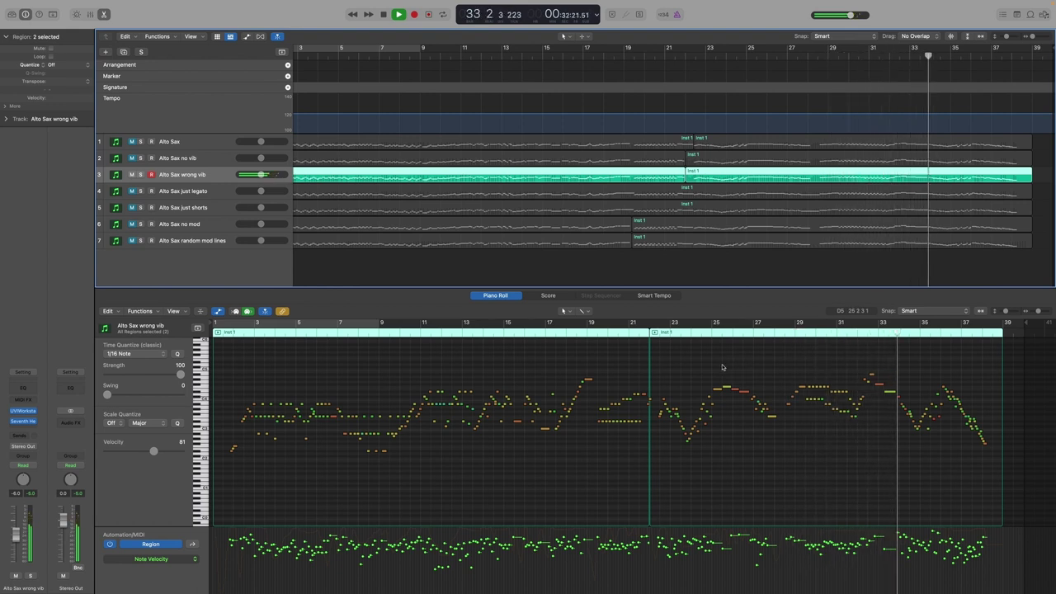
key(space)
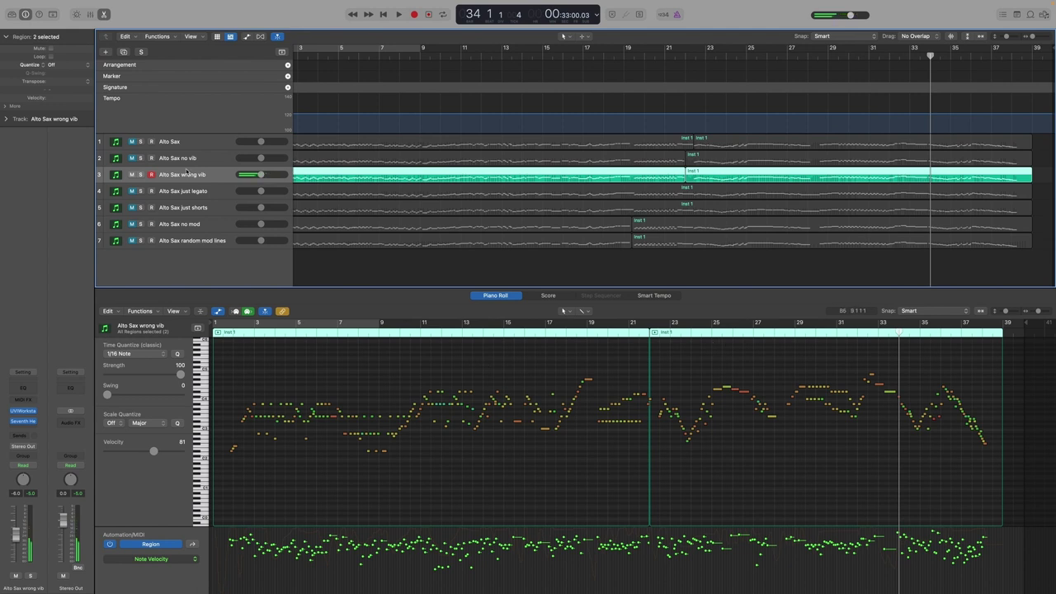
Mute Alto Sax wrong vib, unmute the original Alto Sax, and play it from bar 29 for comparison.
click(131, 174)
click(132, 141)
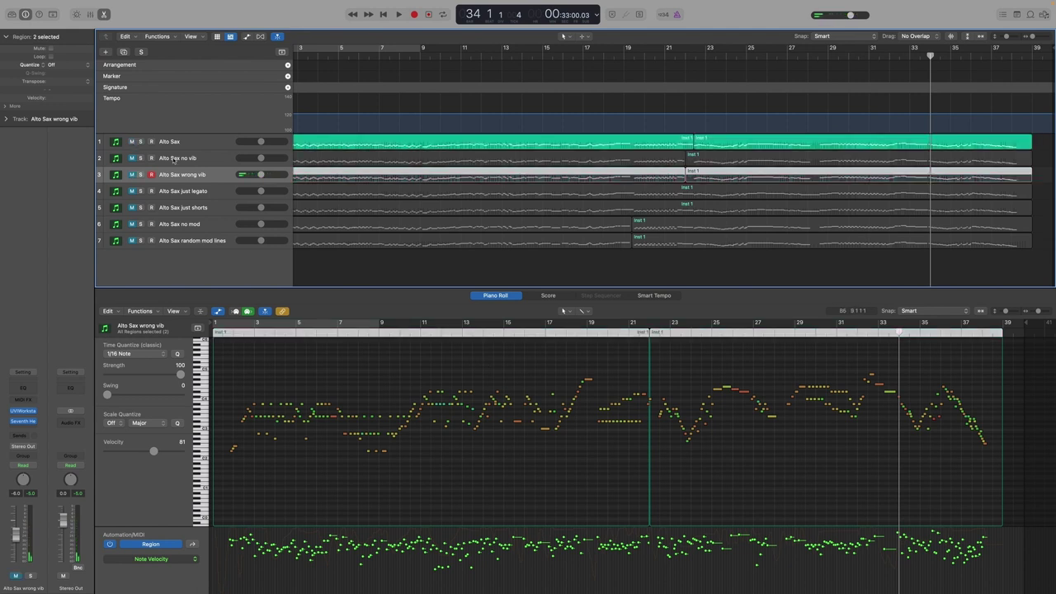
click(704, 334)
click(808, 334)
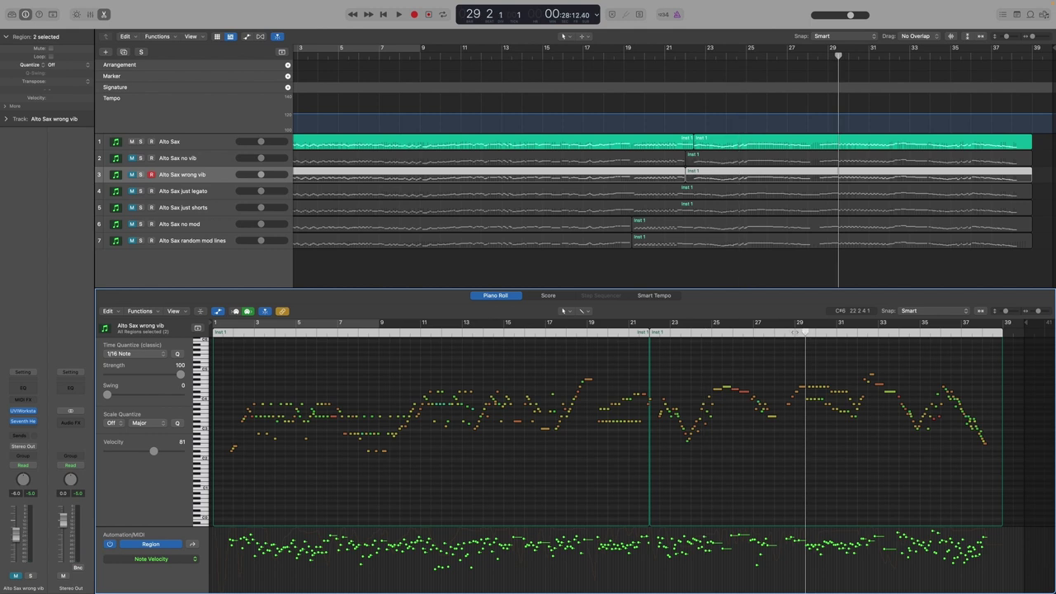
key(space)
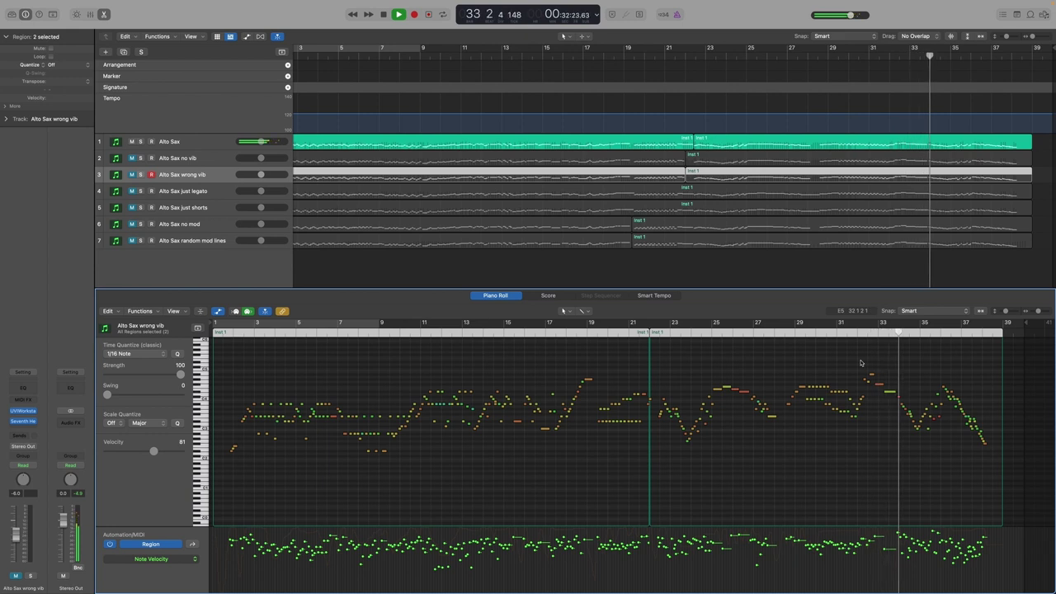
key(space)
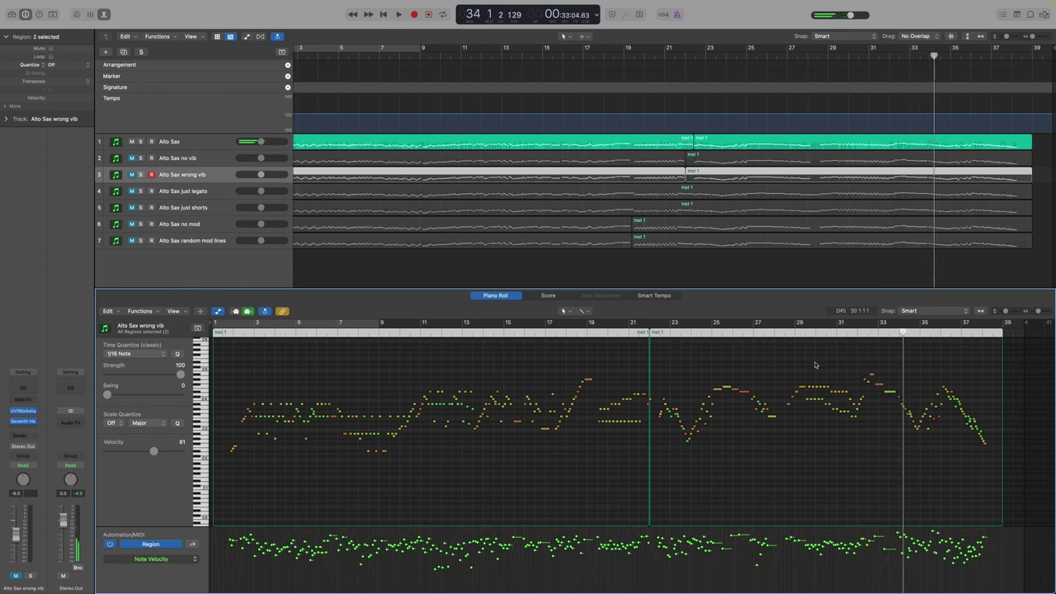
Mute Alto Sax, unmute Alto Sax just legato, and show its region in the piano roll with the playhead in bar 1.
click(131, 142)
click(132, 192)
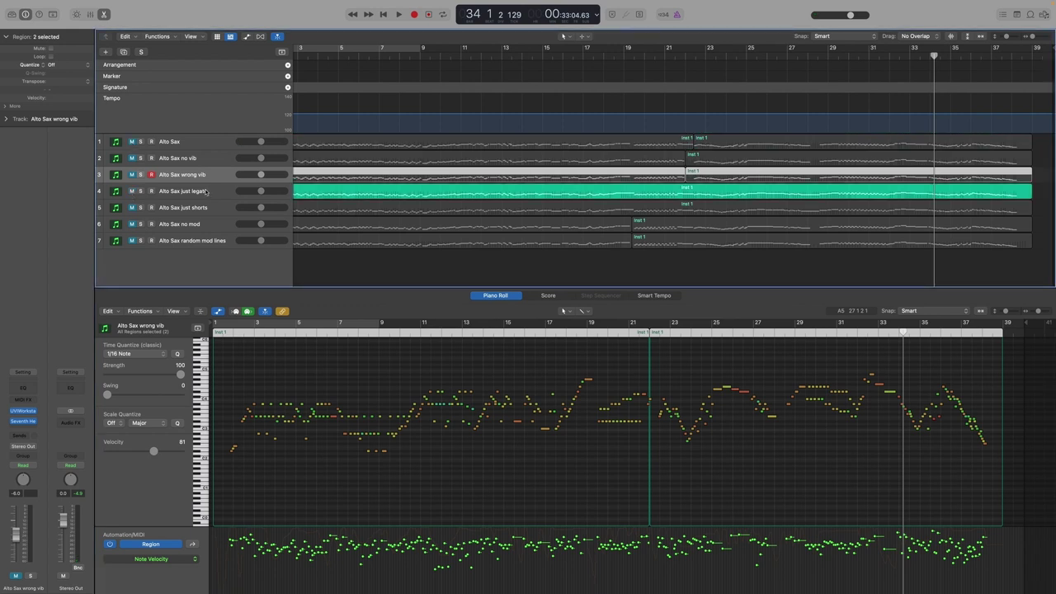
click(336, 196)
scroll(333, 233, left, 2)
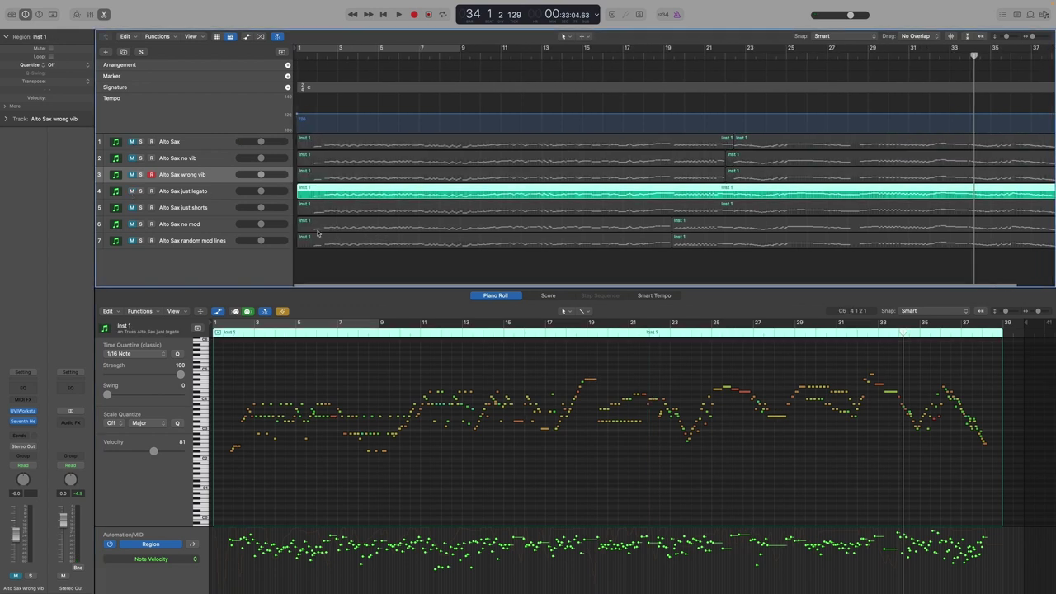
scroll(578, 206, right, 2)
click(181, 174)
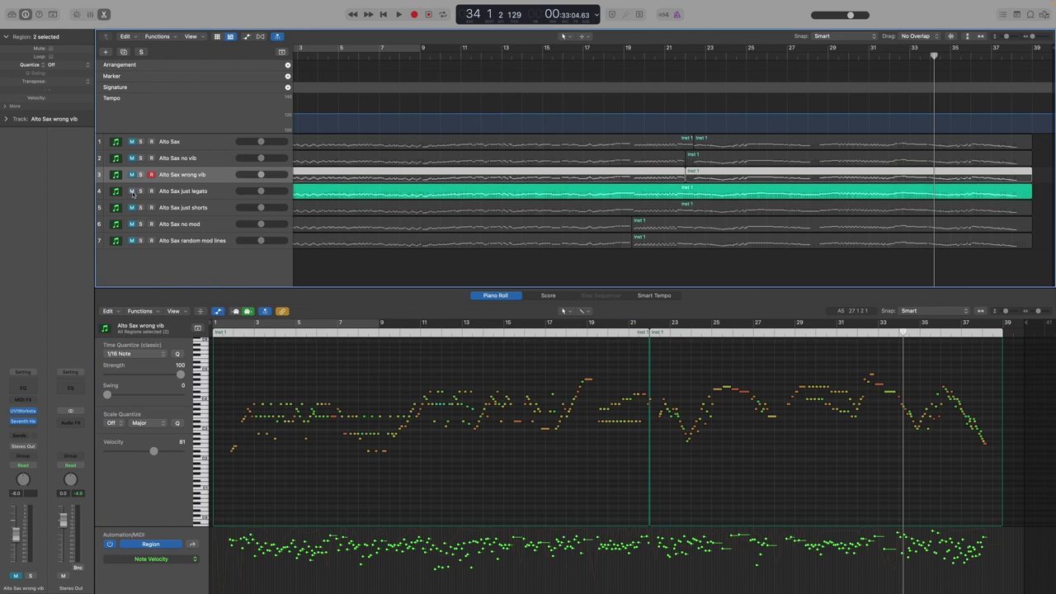
click(336, 197)
scroll(322, 227, left, 2)
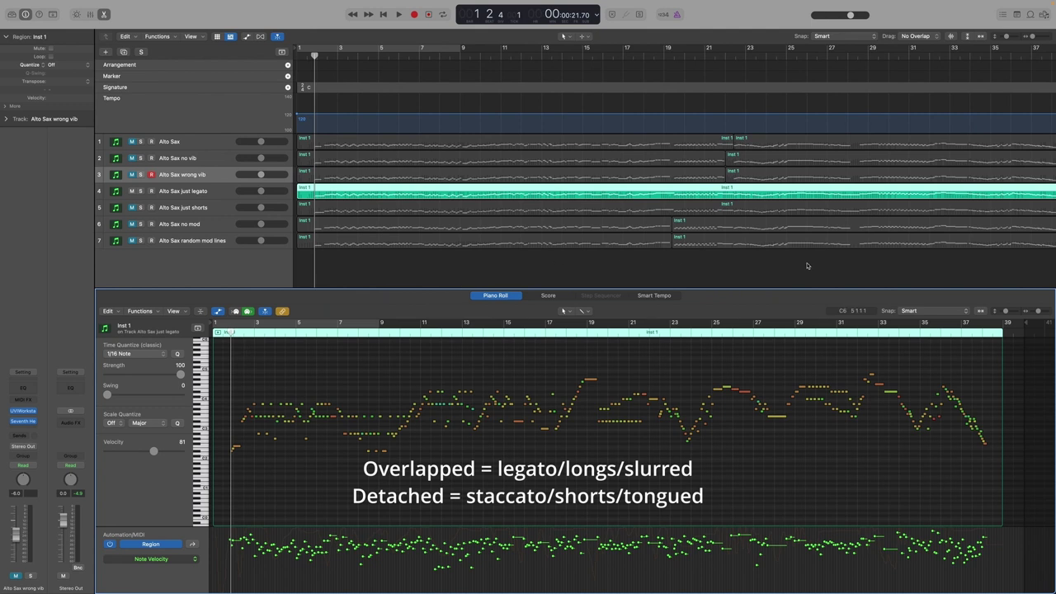
Name the regions on all seven tracks after their tracks, and play the Alto Sax just legato region from bar 1.
drag(807, 265, 564, 147)
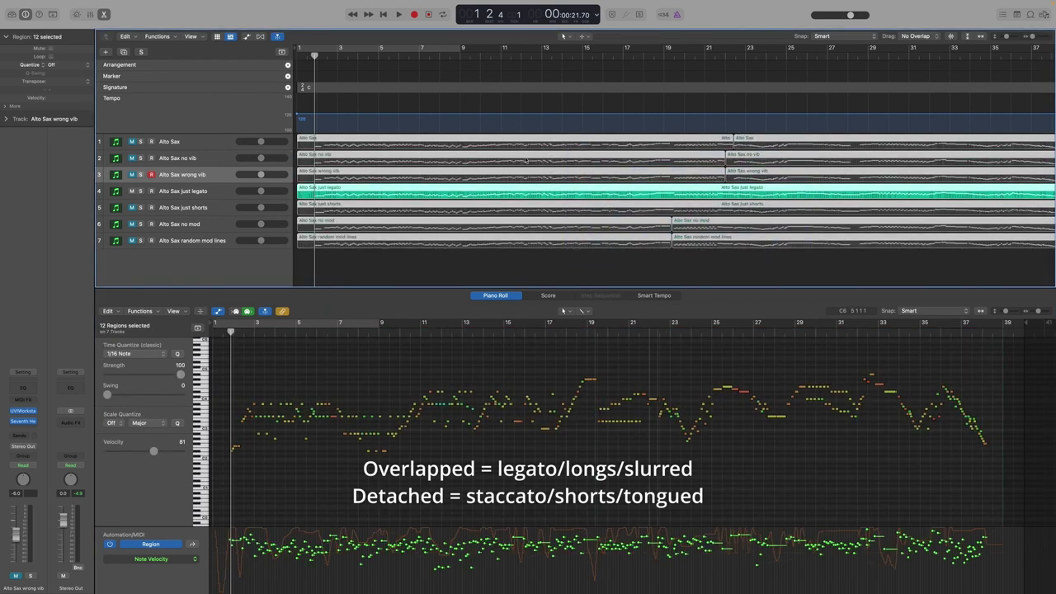
click(336, 276)
click(342, 194)
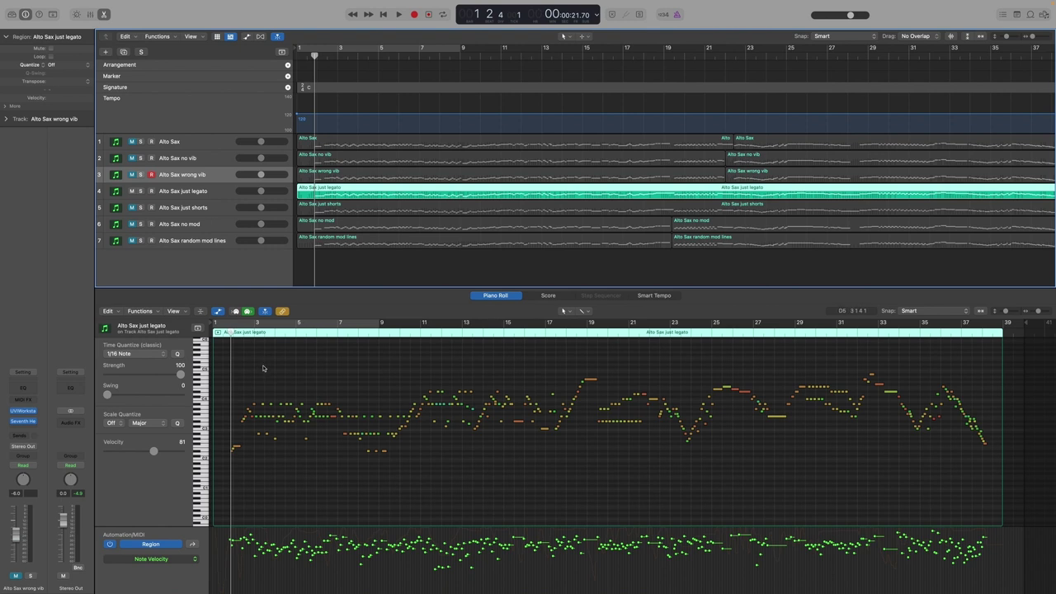
key(space)
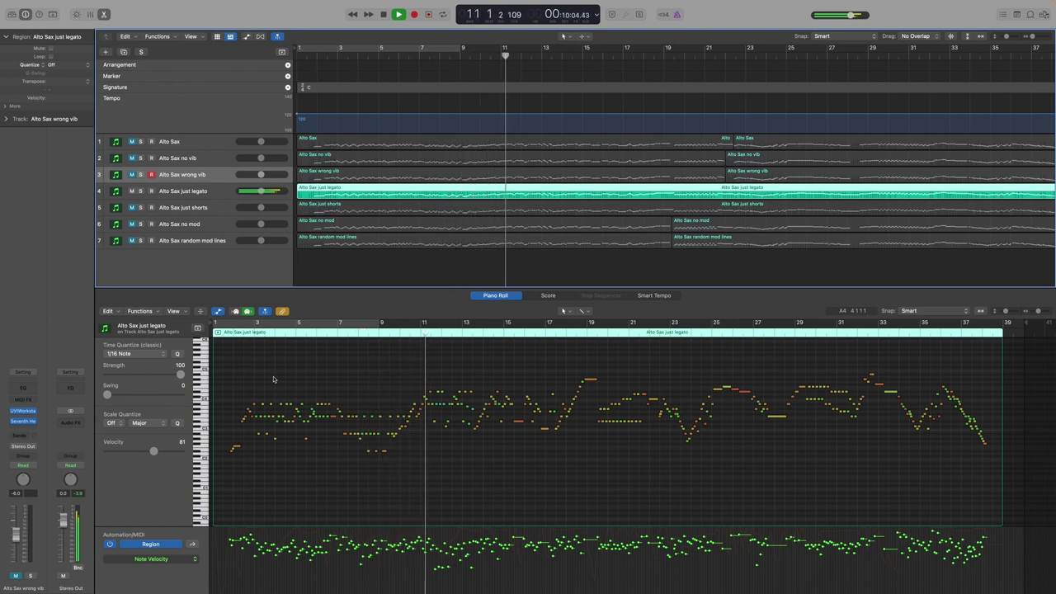
key(space)
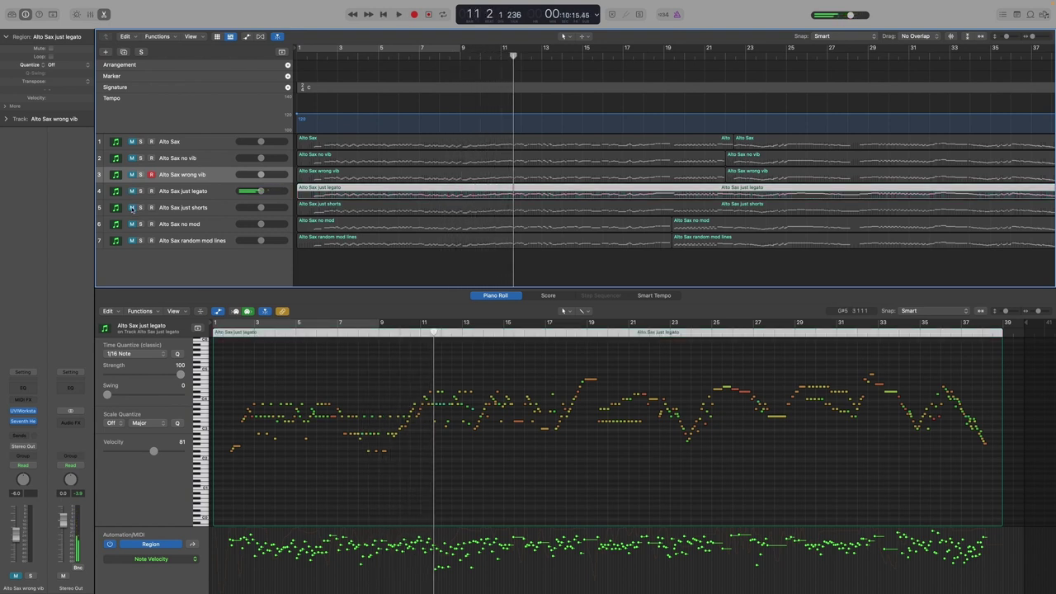
Switch playback to the Alto Sax just shorts track and play it from bar 2.
click(133, 208)
click(234, 333)
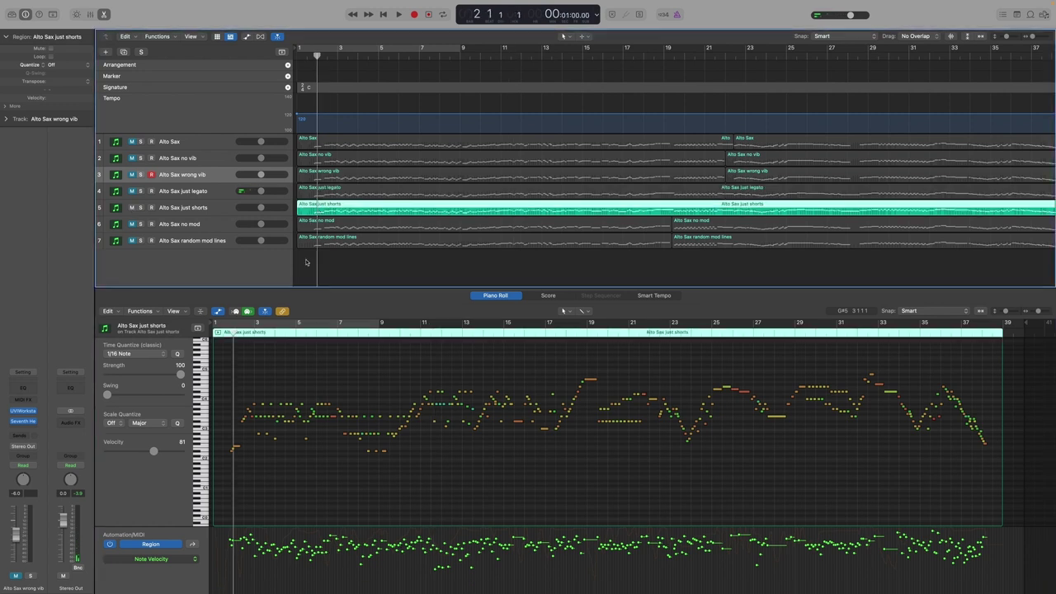
key(space)
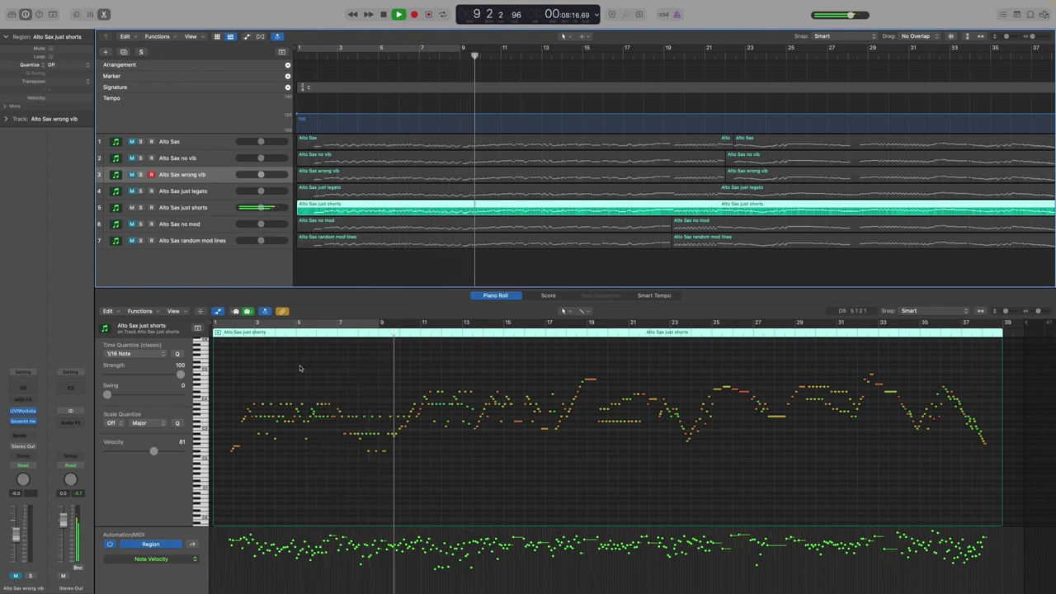
Switch playback back to the original Alto Sax track and play it from the start of the project.
click(190, 143)
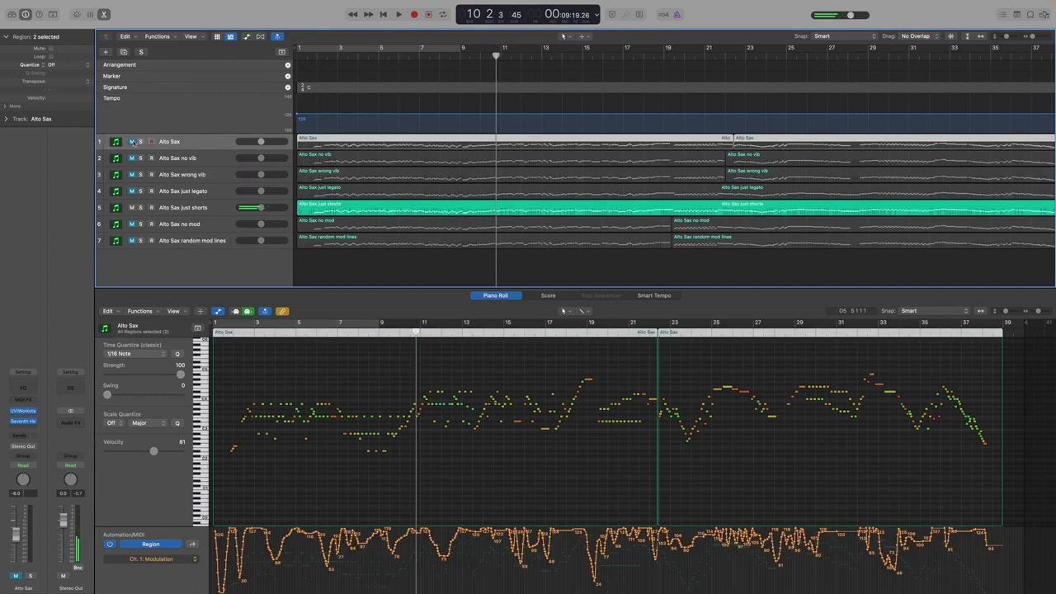
click(132, 208)
key(Return)
key(space)
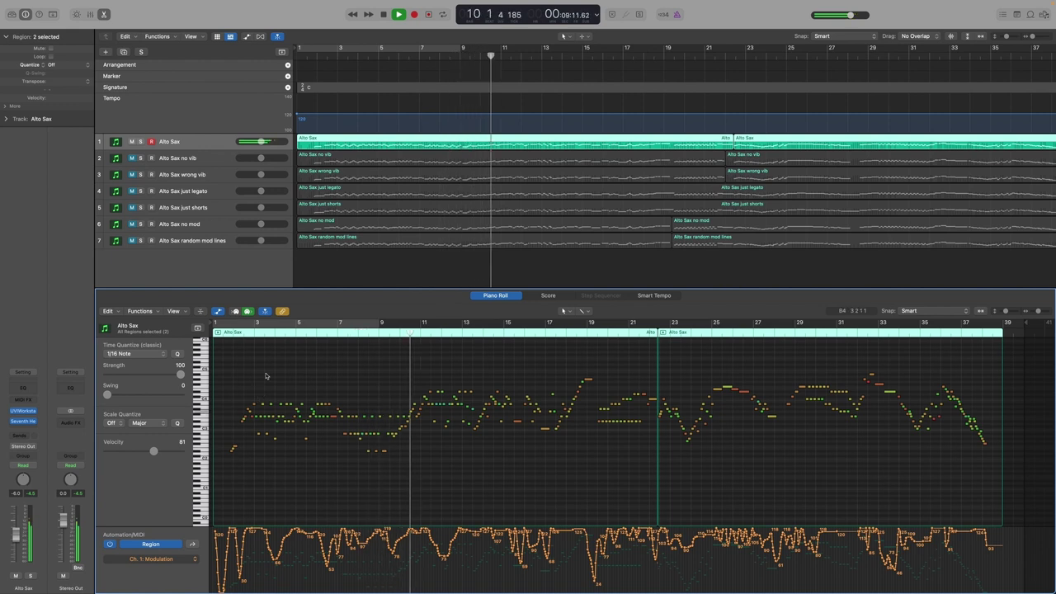
key(space)
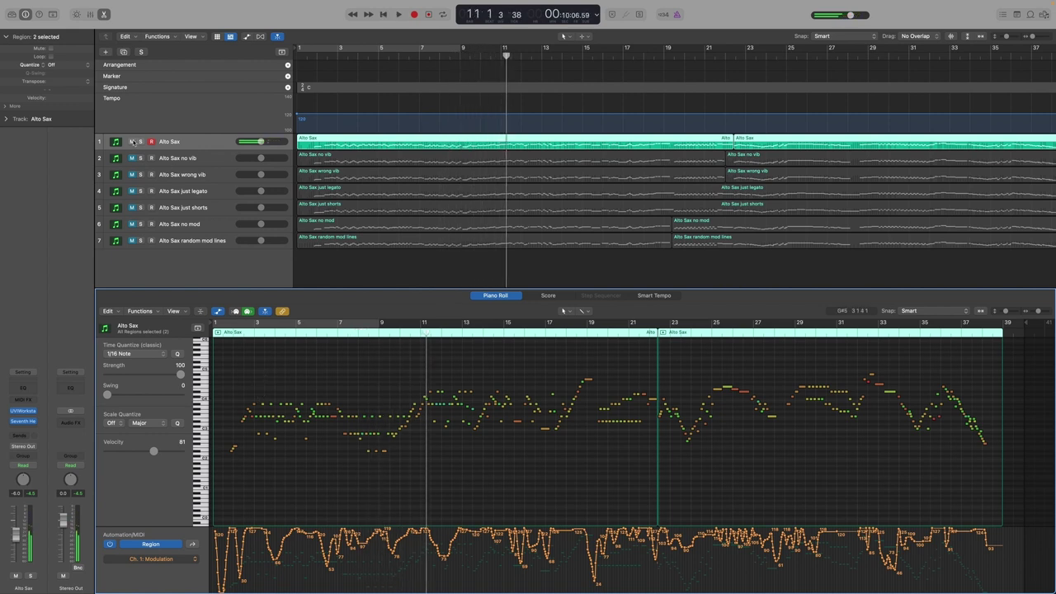
Mute Alto Sax, unmute Alto Sax no mod, and play the track with static modulation from the start.
click(132, 142)
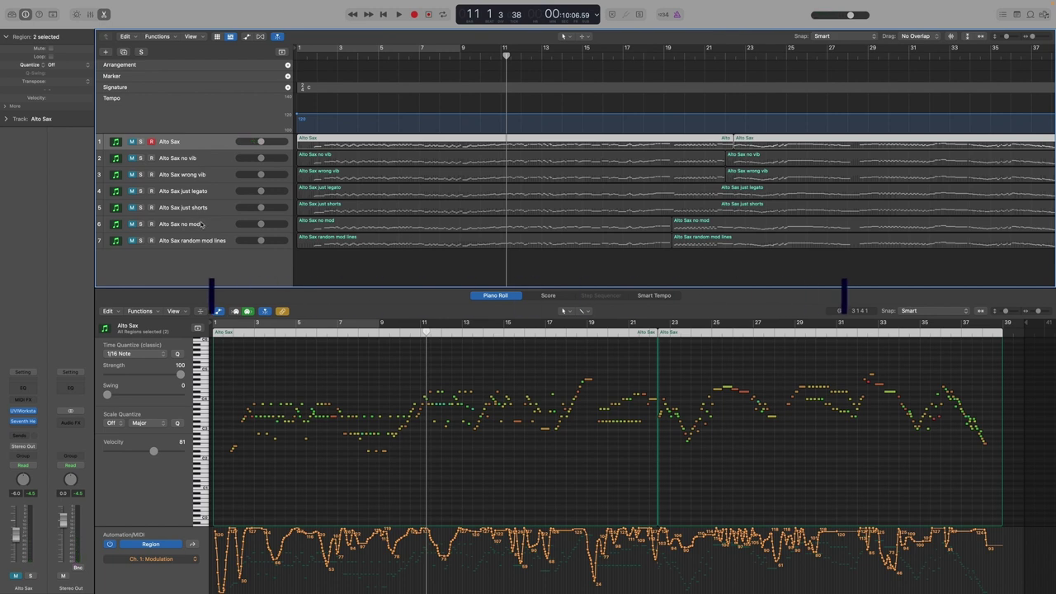
click(200, 225)
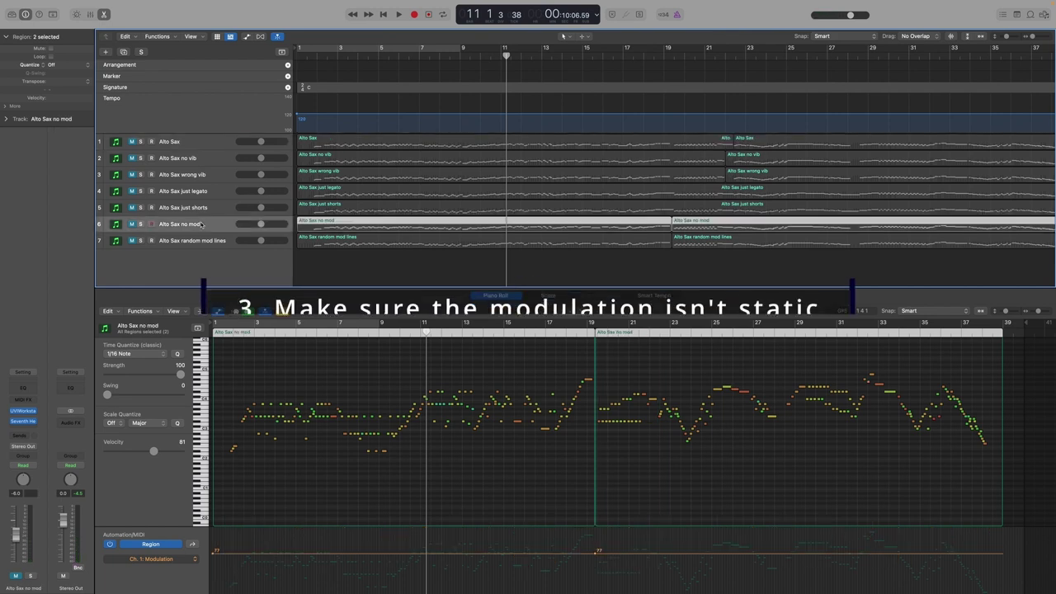
click(132, 224)
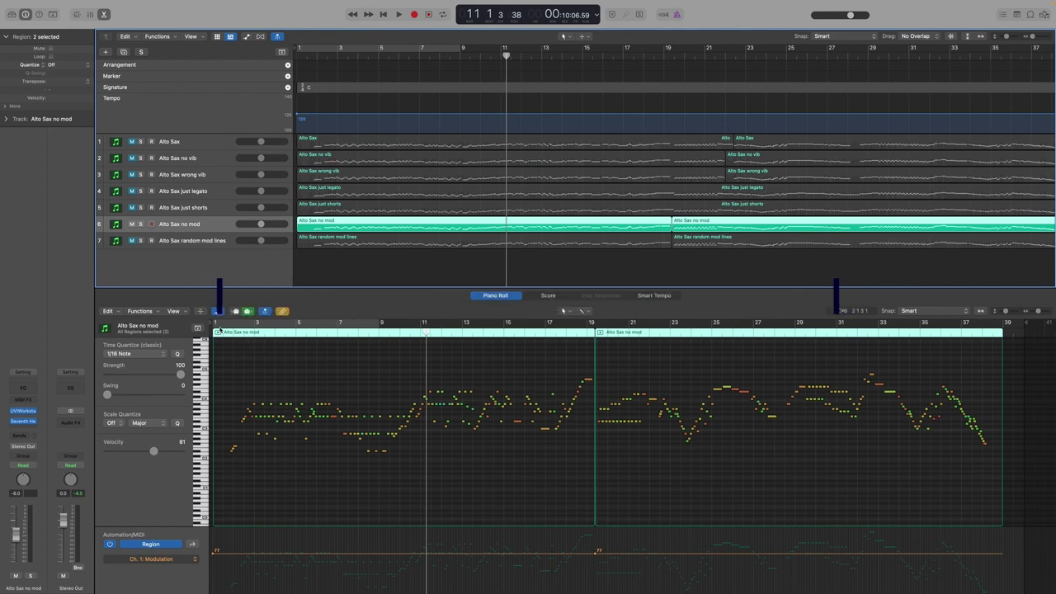
key(Return)
key(space)
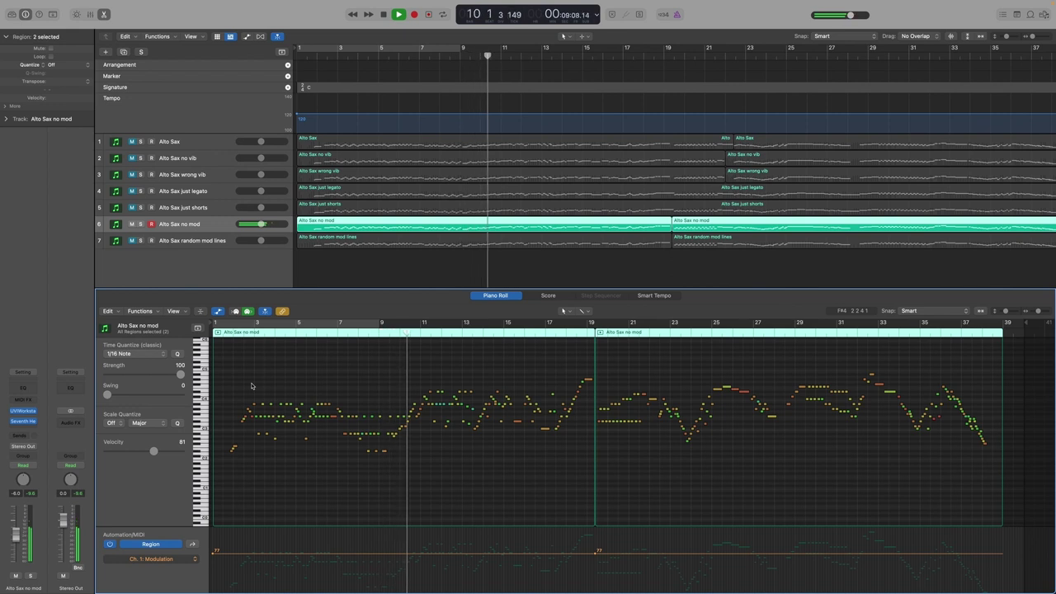
key(space)
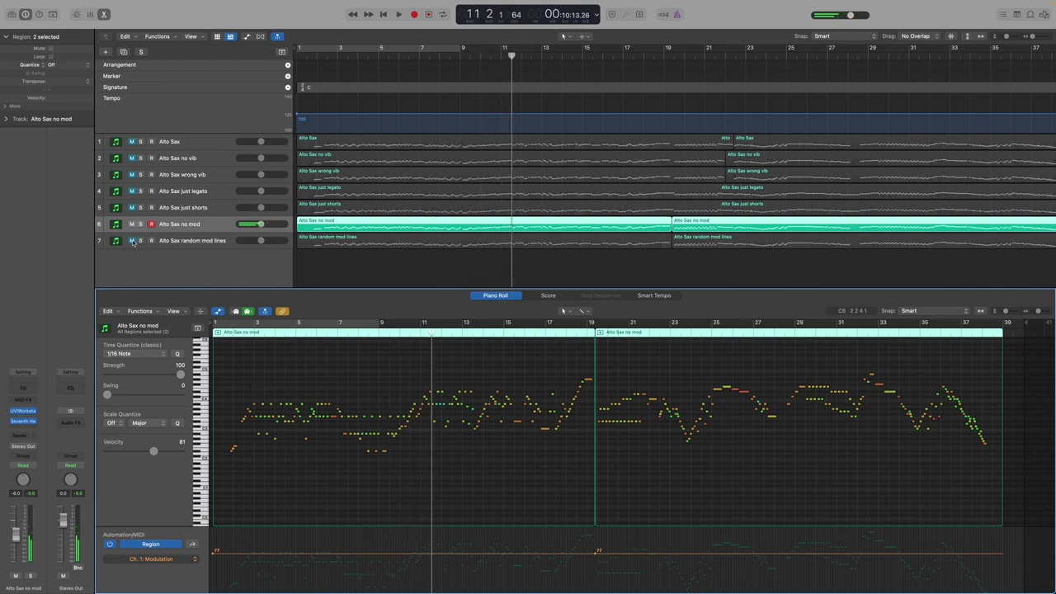
Switch playback to the Alto Sax random mod lines track and play it from bar 1.
click(198, 240)
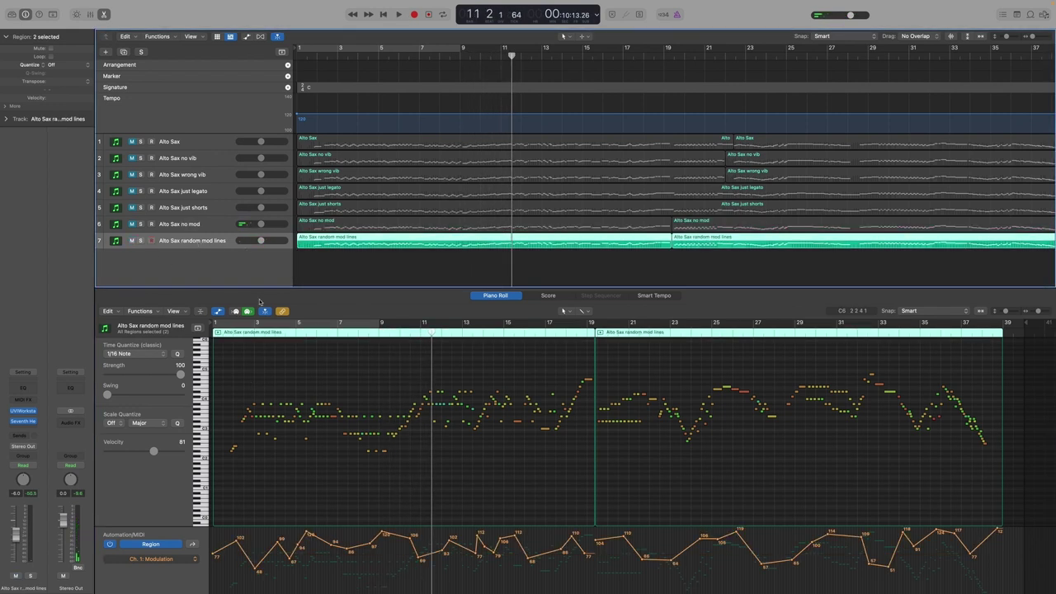
click(229, 334)
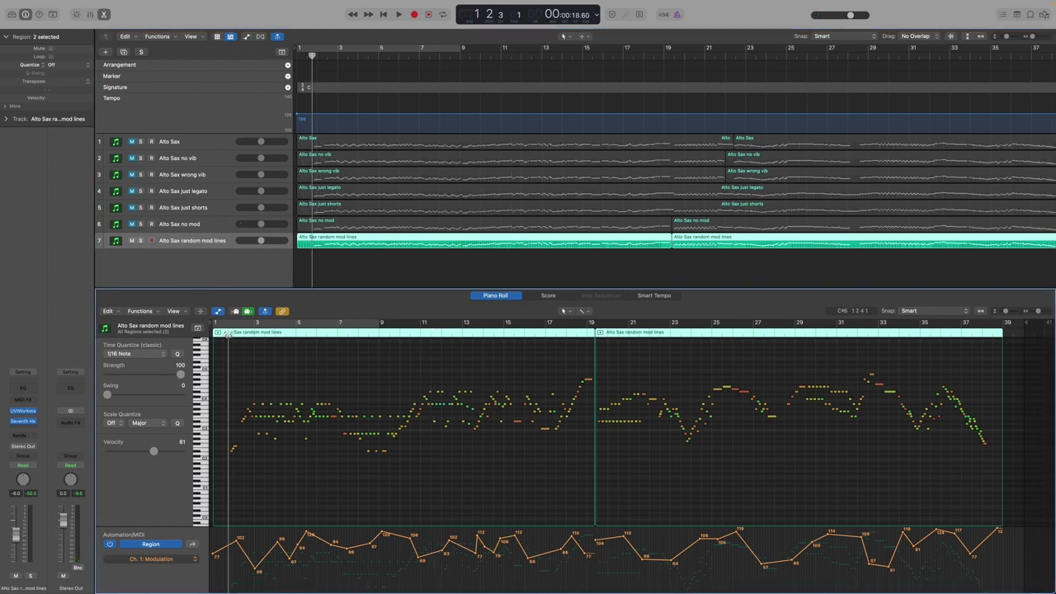
key(space)
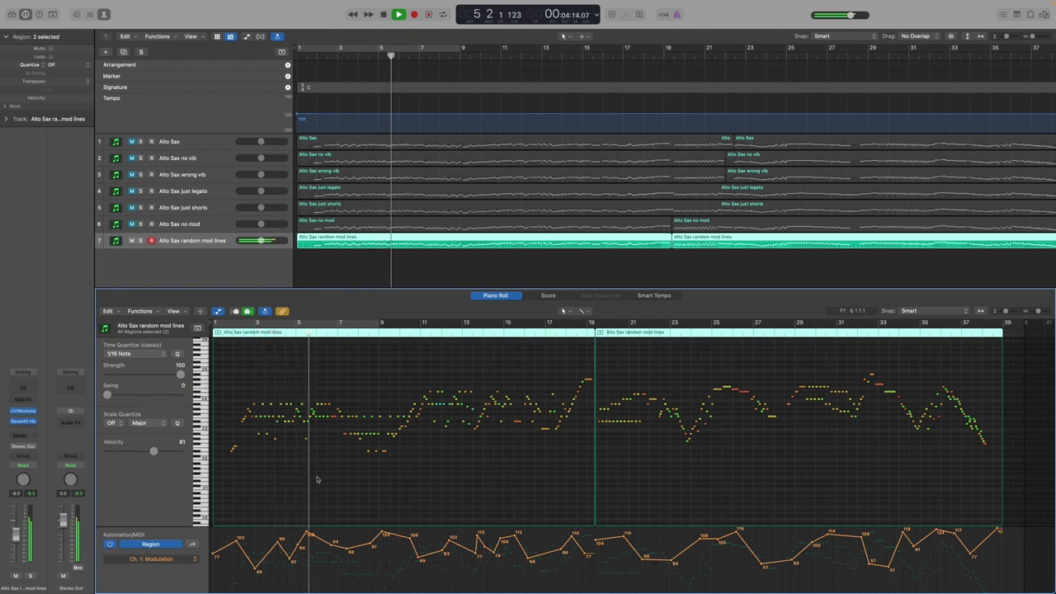
key(space)
Erase the modulation points in the first Alto Sax random mod lines region and draw a new random zigzag of points up to bar 19.
drag(225, 570, 593, 563)
key(Delete)
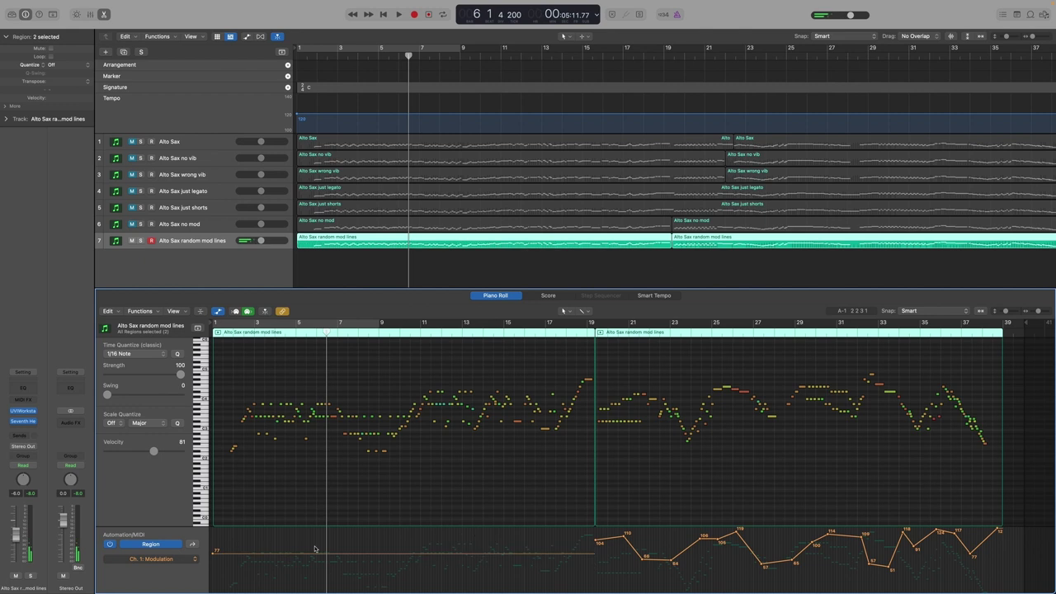
click(233, 534)
click(256, 552)
click(264, 535)
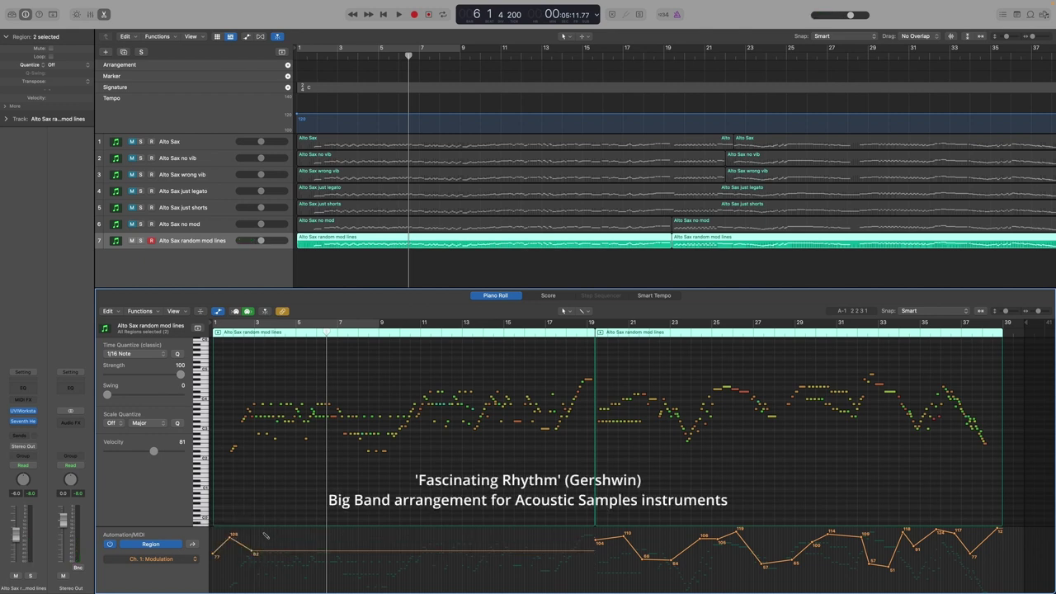
click(283, 566)
click(292, 543)
click(298, 559)
click(318, 553)
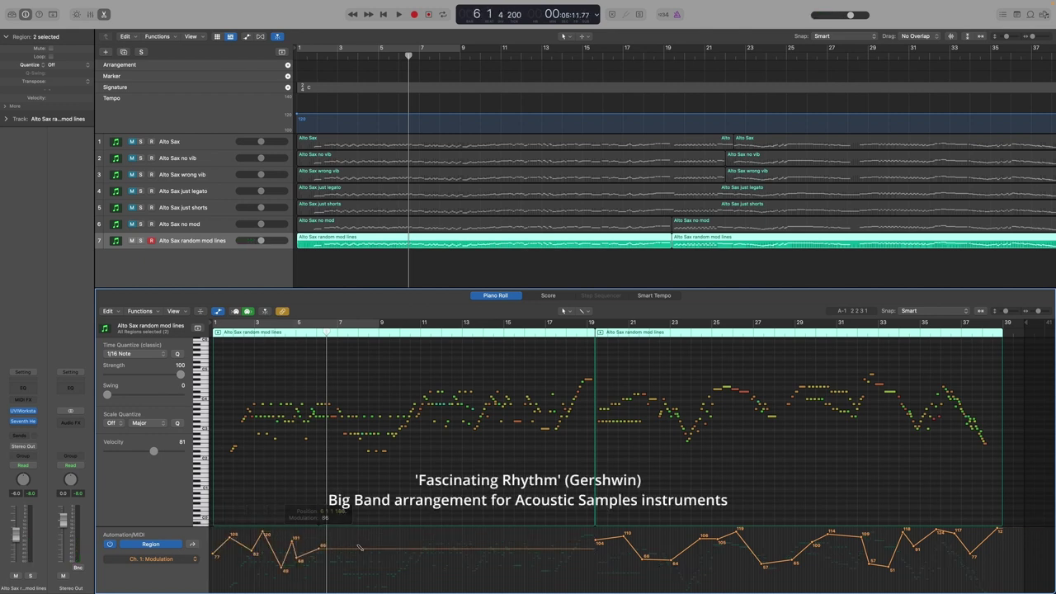
click(359, 544)
click(369, 535)
click(392, 560)
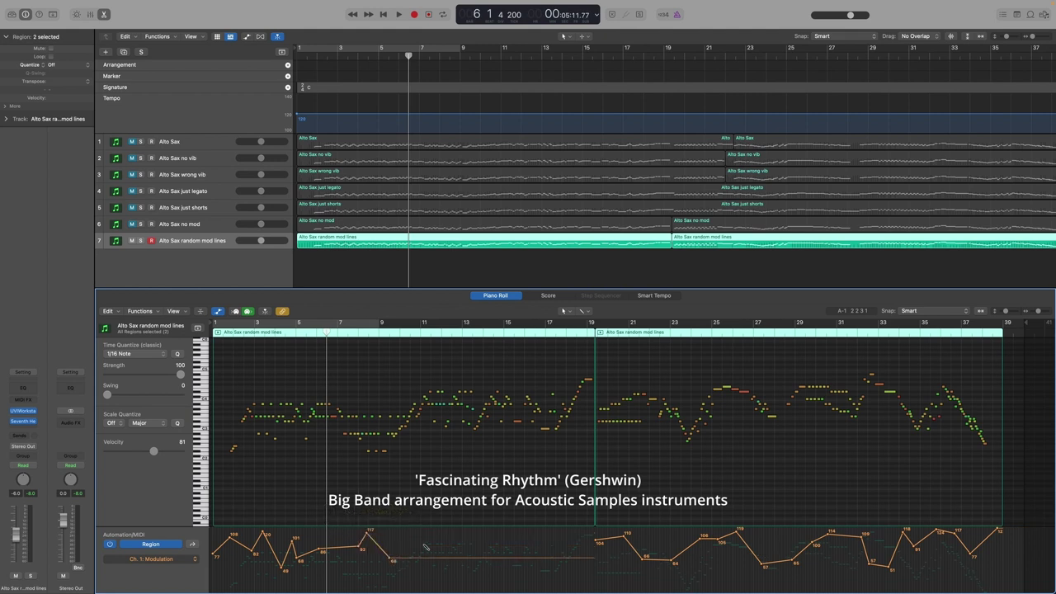
click(427, 548)
click(456, 534)
click(461, 548)
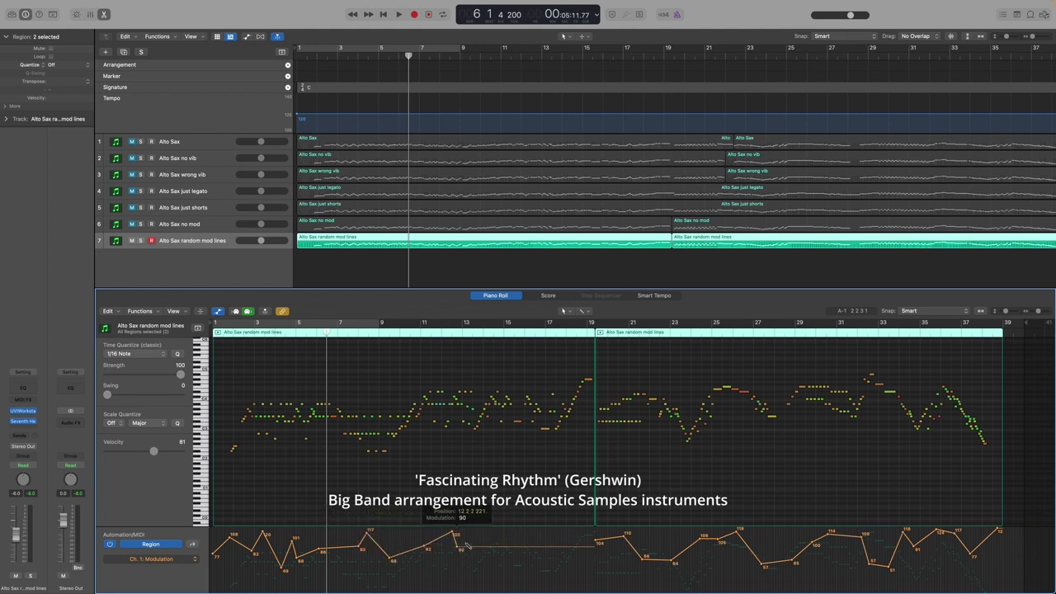
click(509, 534)
click(524, 559)
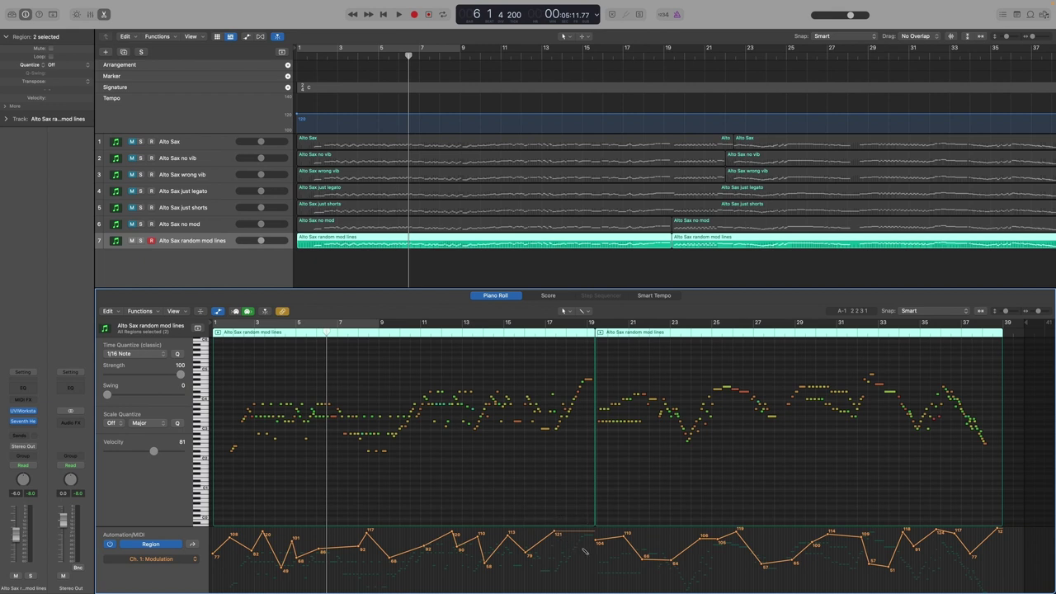
Play the redrawn random modulation from the start of the project through to bar 19.
key(Return)
key(space)
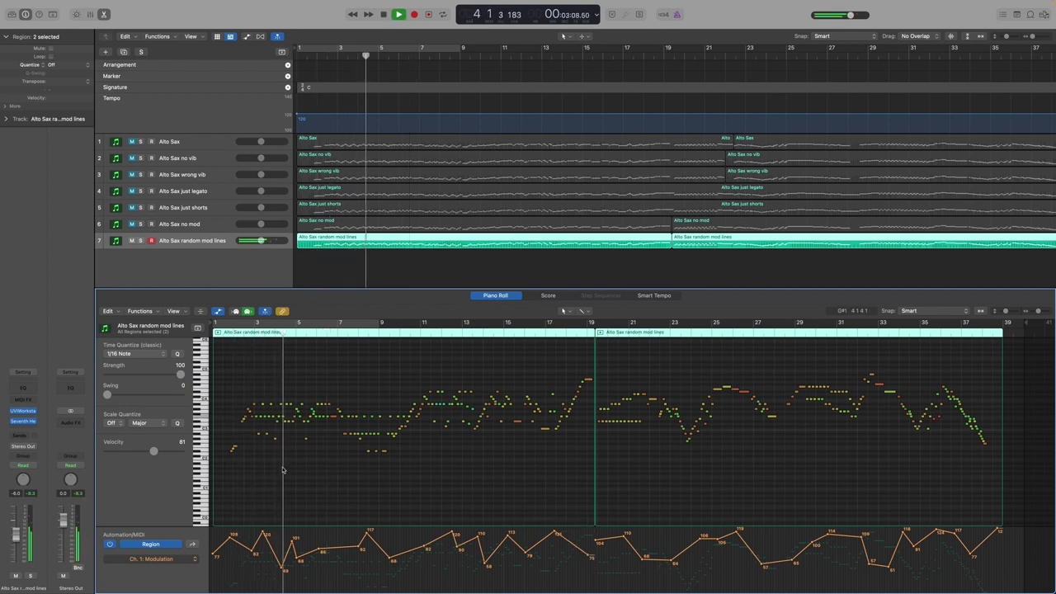
key(z)
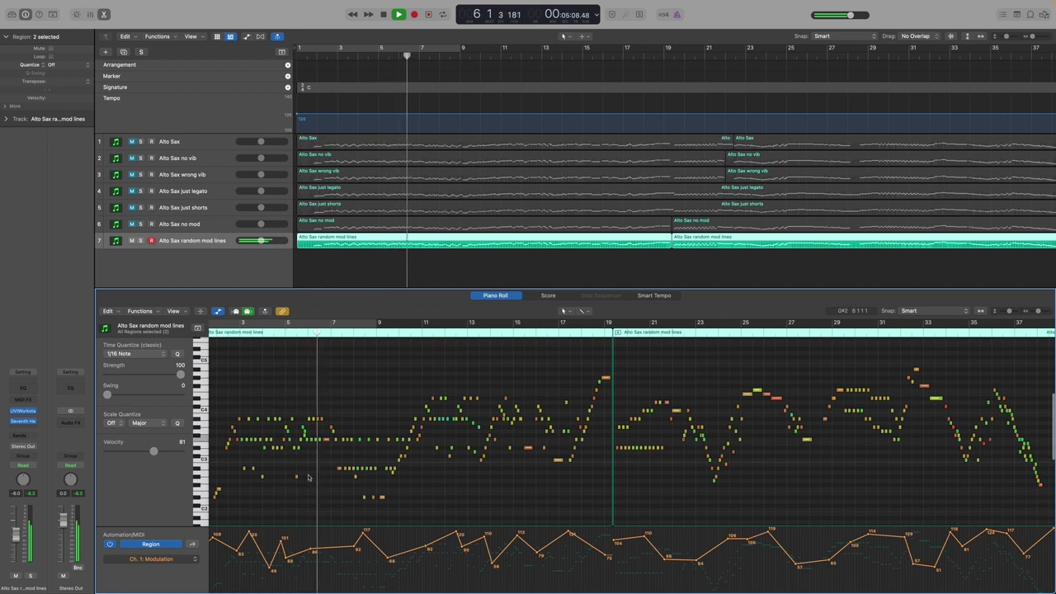
key(super+Right)
scroll(309, 477, left, 2)
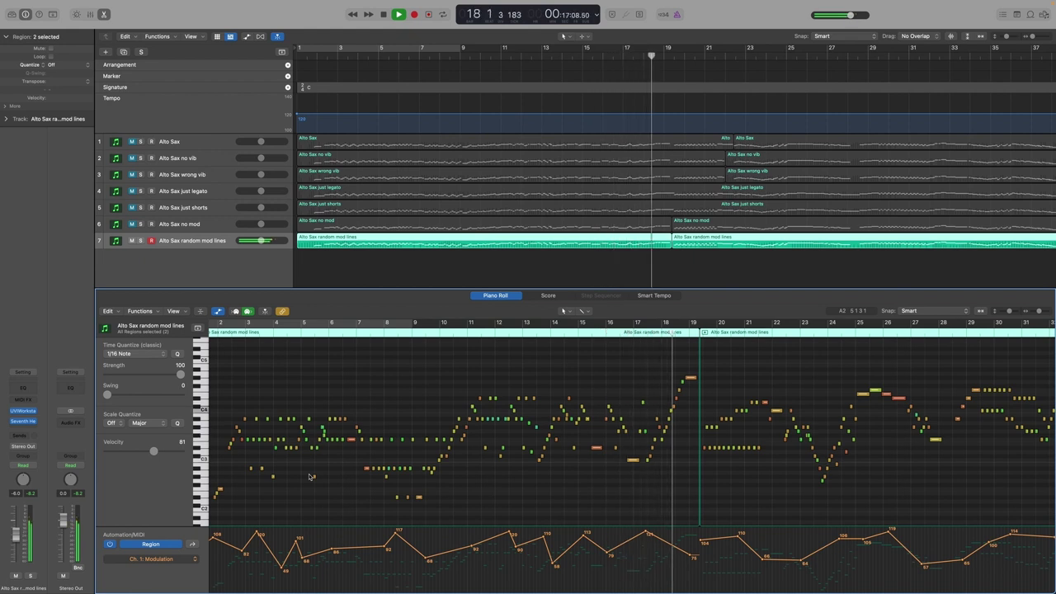
key(space)
key(super+Left)
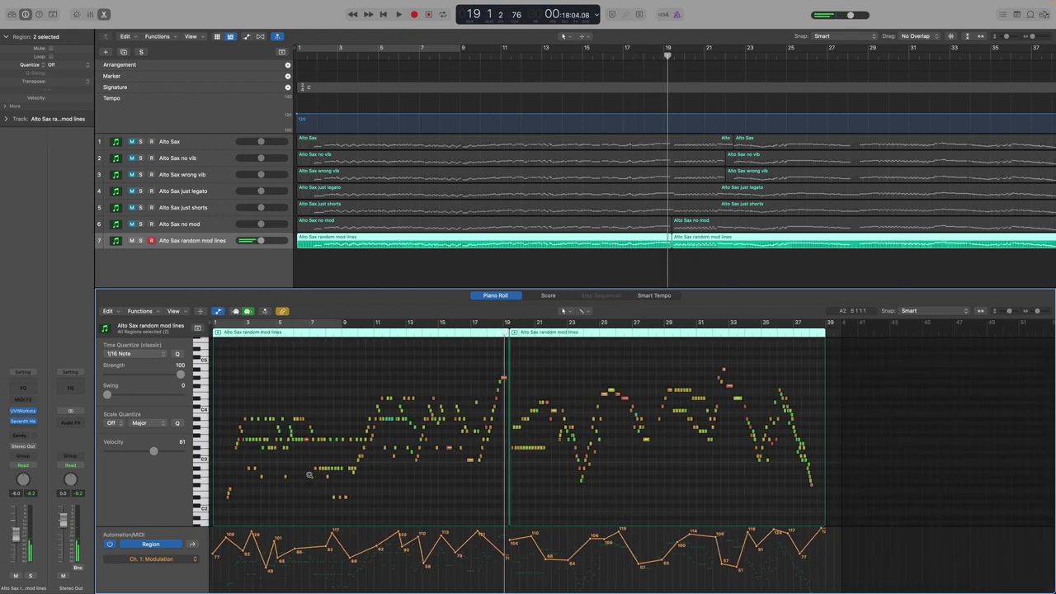
Mute the Alto Sax random mod lines track, close the Piano Roll and deselect its regions.
click(131, 240)
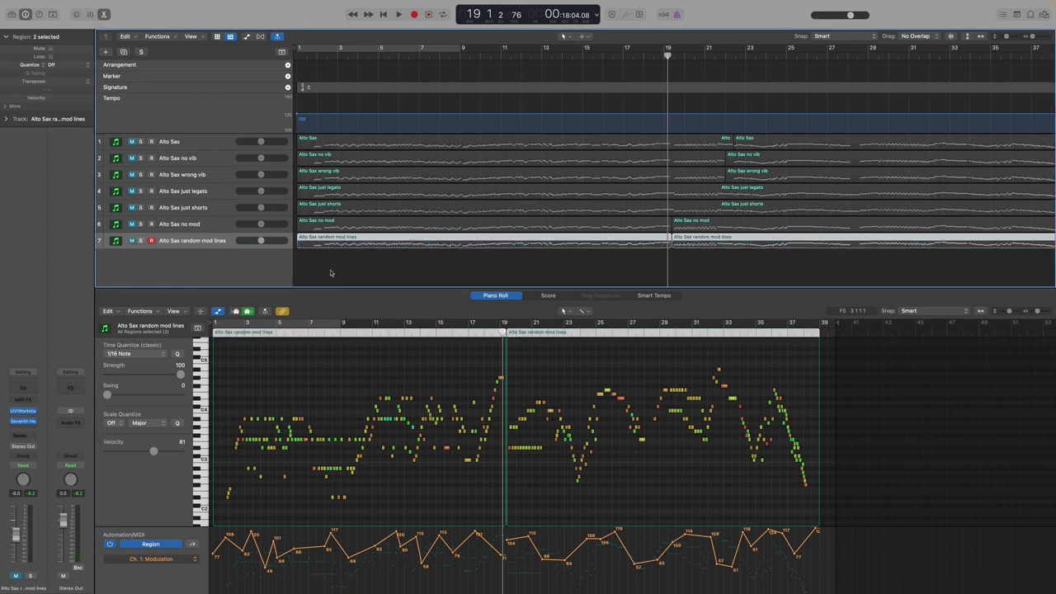
key(p)
click(358, 281)
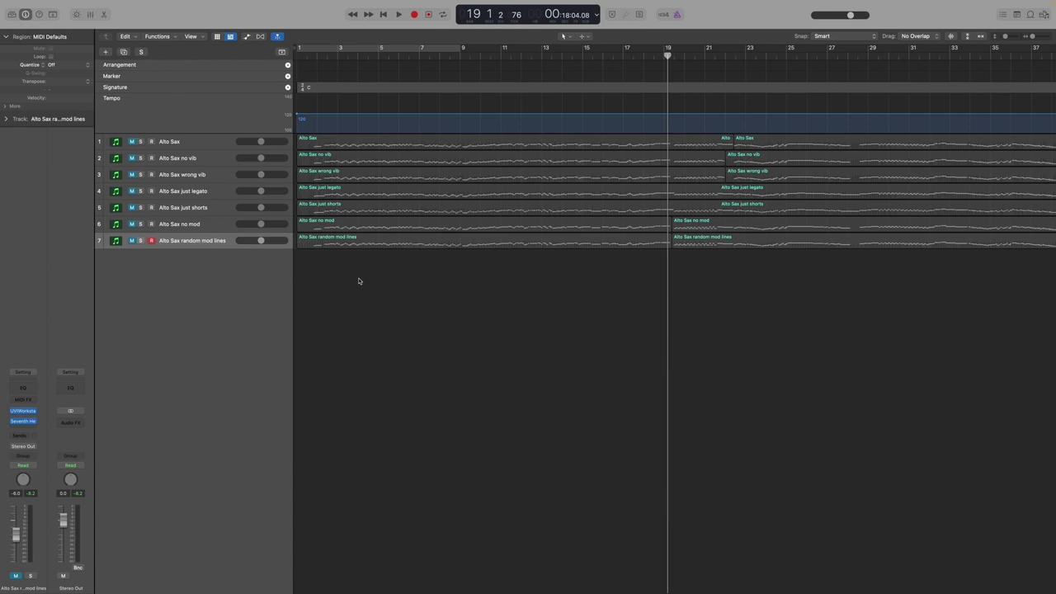
key(space)
key(space)
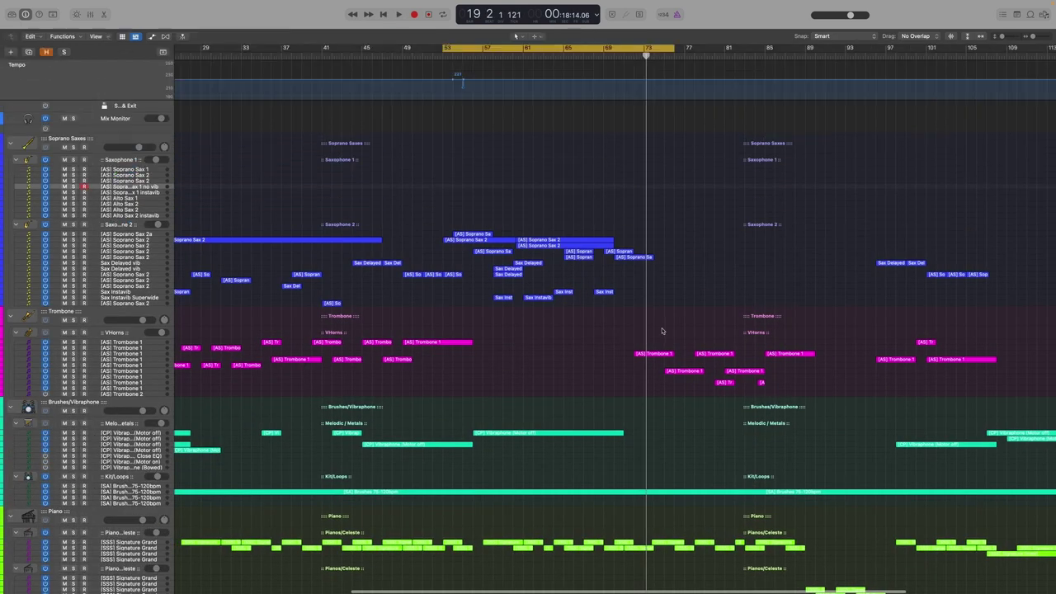
Open the Saxophone 2 regions between bars 53 and 73 of the big band project in the Piano Roll and play them with their modulation.
drag(662, 328, 466, 205)
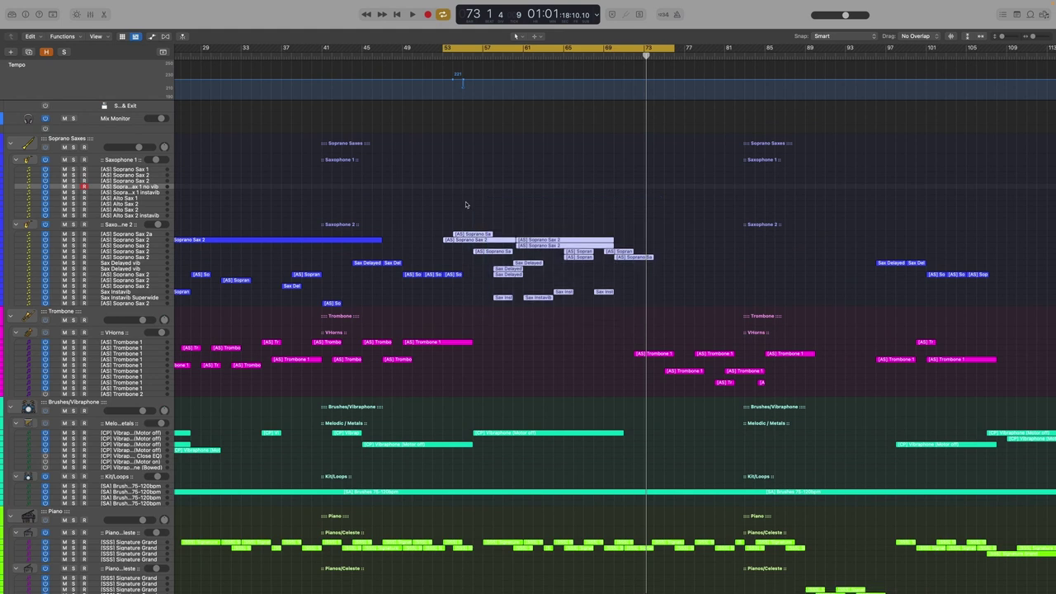
key(p)
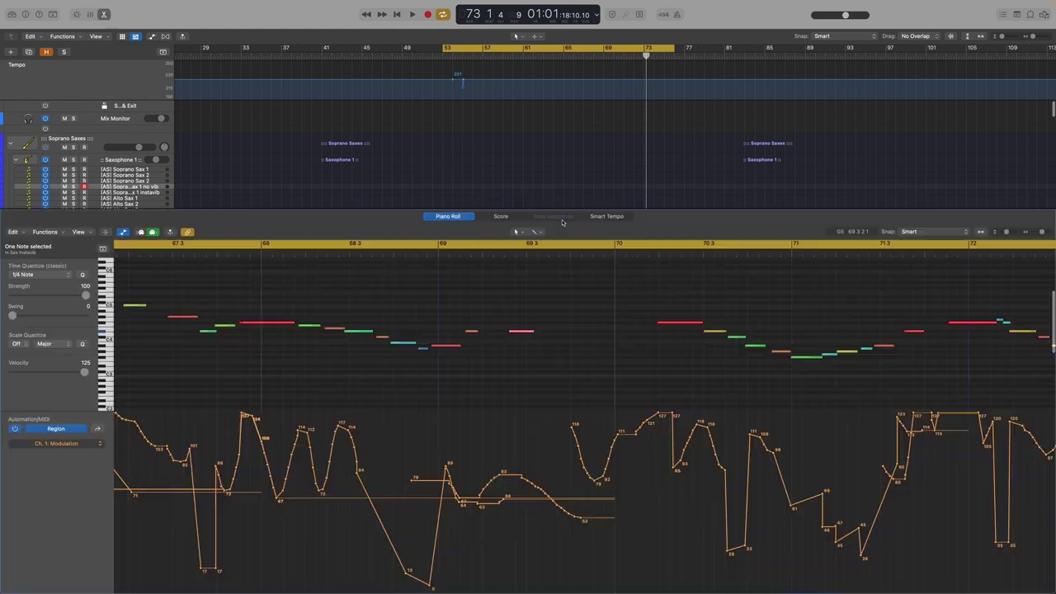
scroll(540, 313, down, 10)
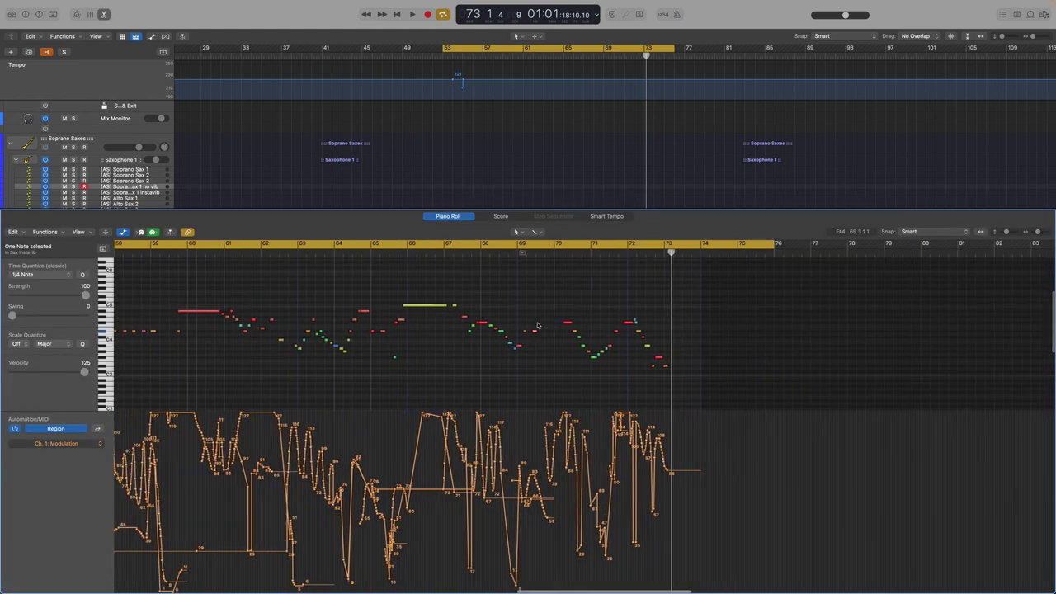
scroll(537, 325, left, 6)
key(space)
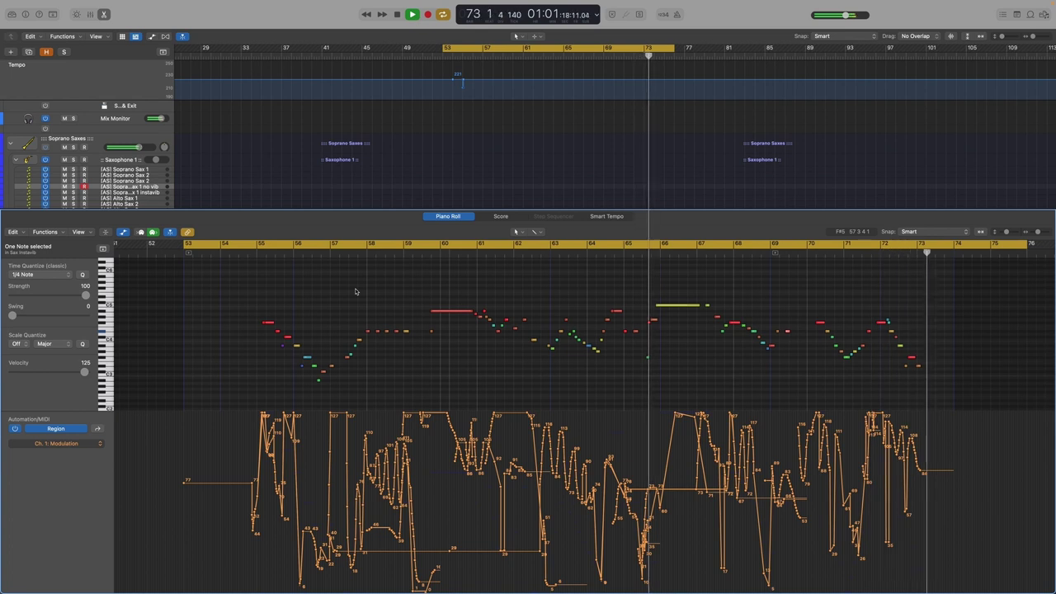
Close the editor, stop playback, turn off the cycle range and deselect the Saxophone 2 regions.
key(e)
key(space)
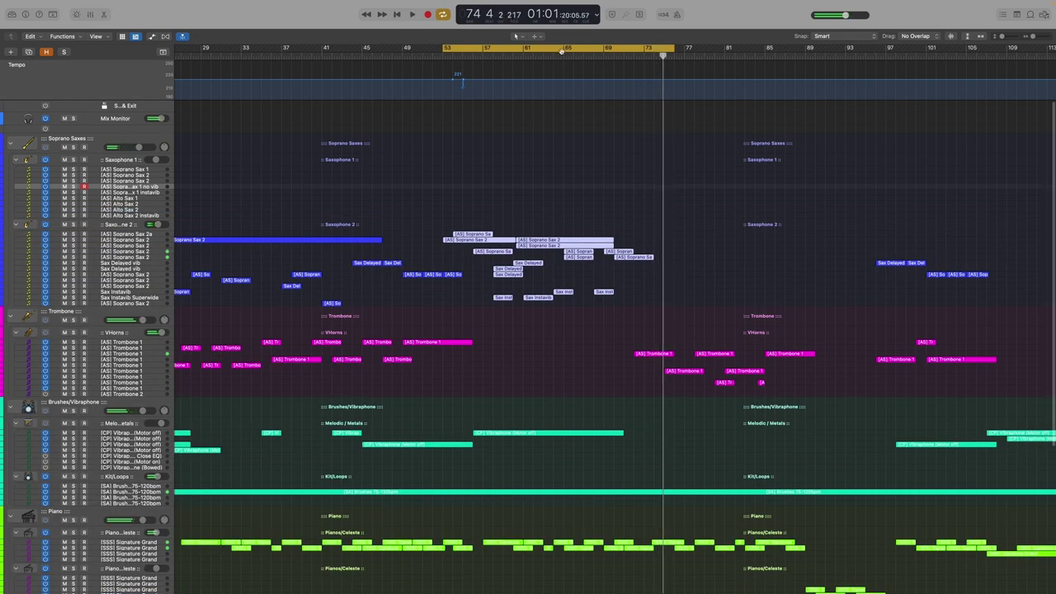
click(561, 51)
click(554, 158)
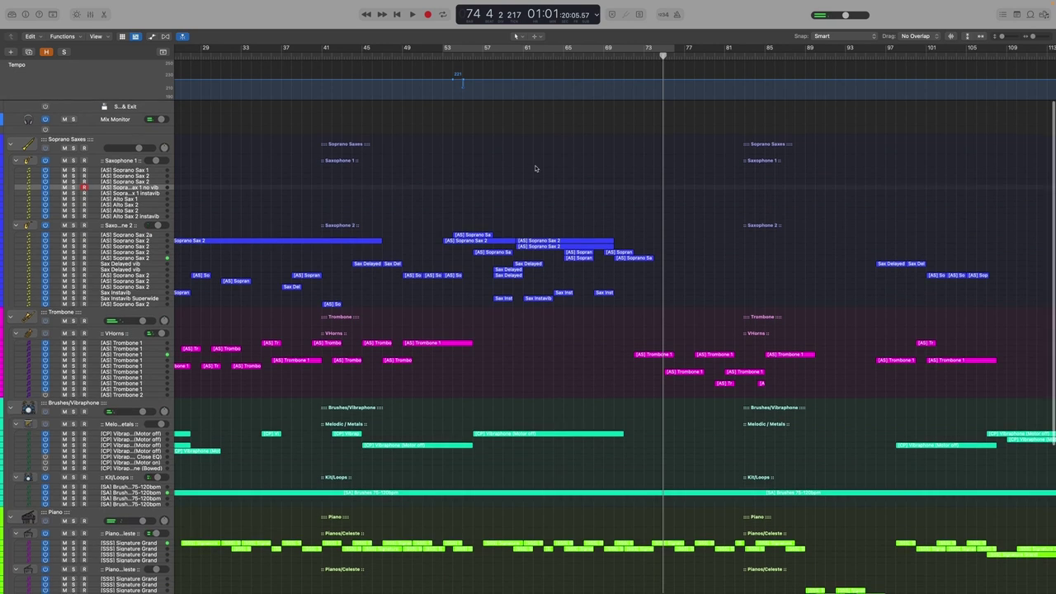
Inspect which regions of the sax line sit on the Soprano Sax 2 and Sax Delayed vib tracks.
click(192, 240)
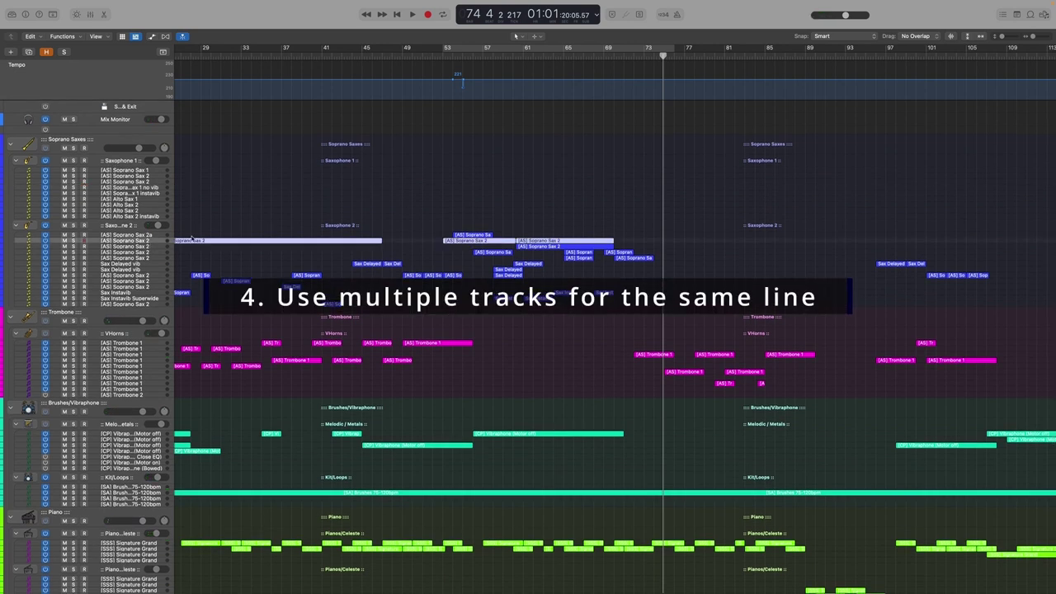
click(247, 224)
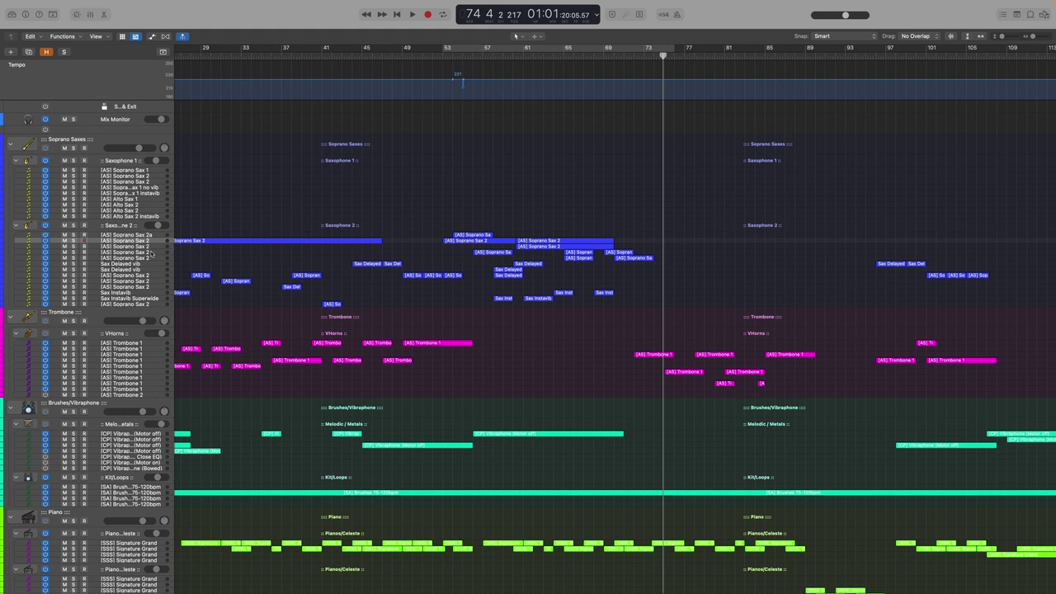
click(141, 265)
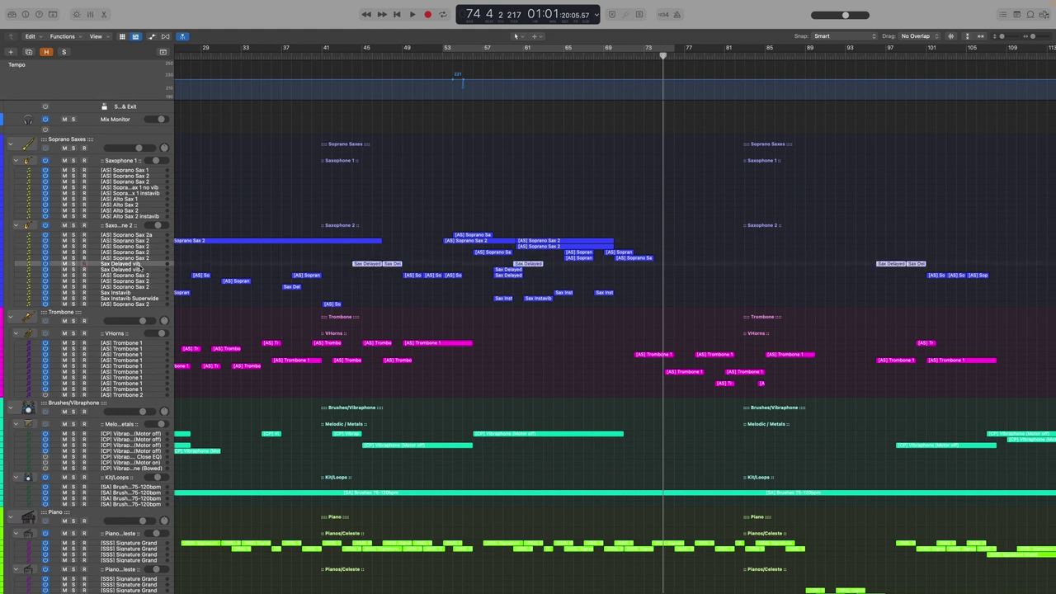
click(266, 254)
click(132, 265)
click(228, 261)
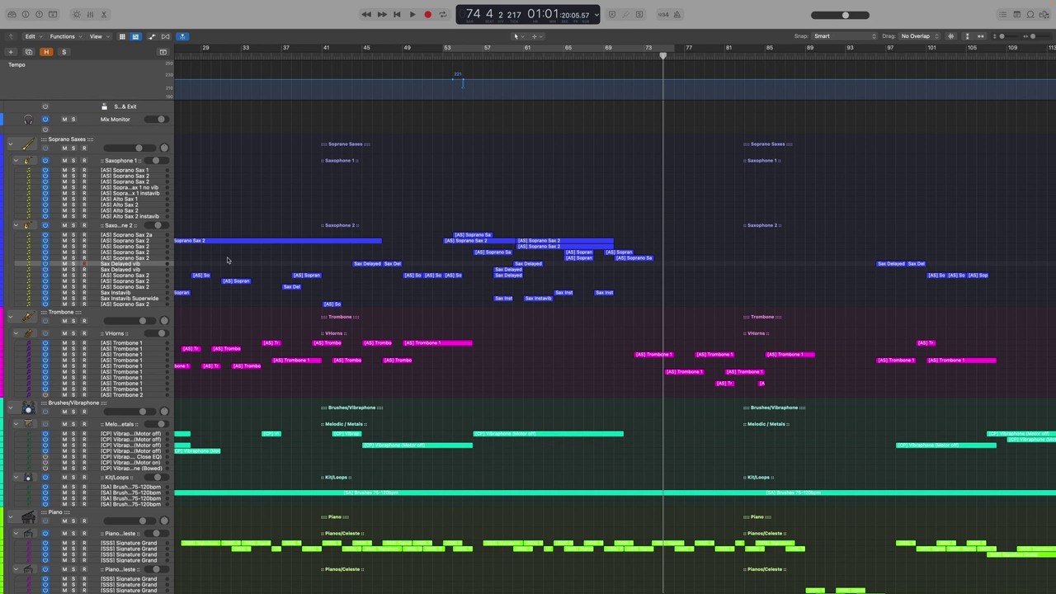
Record-enable the Sax Delayed vib track and audition it against the Sax Instavib and Sax Instavib Superwide tracks.
key(ctrl+r)
click(136, 293)
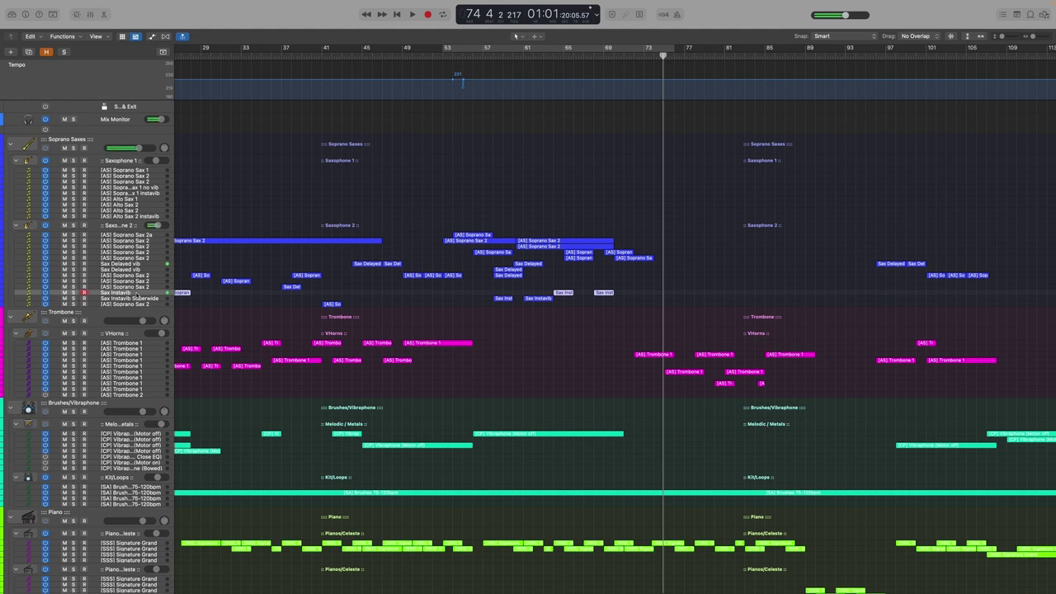
click(134, 298)
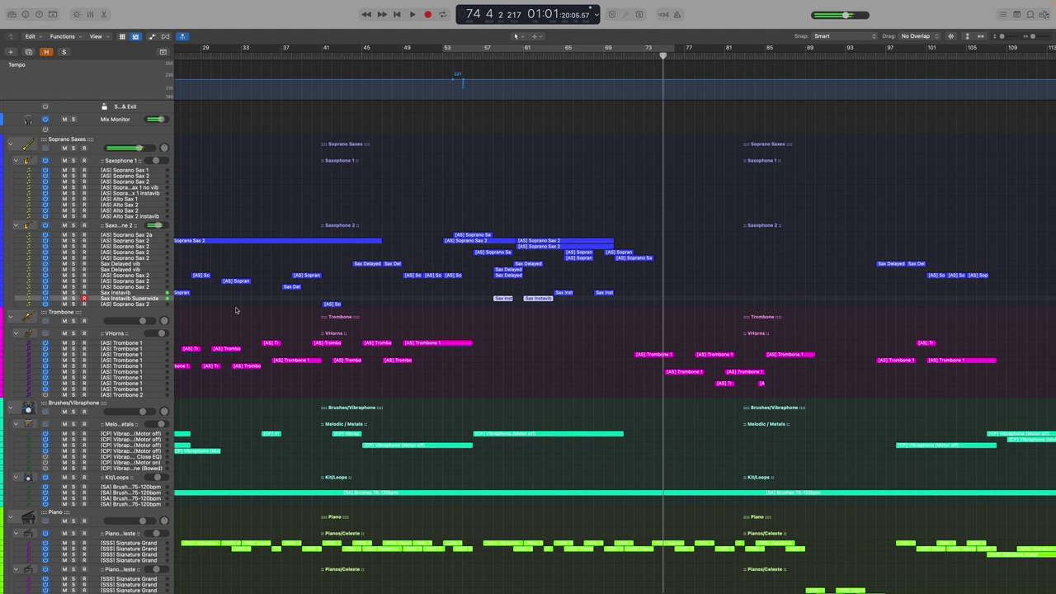
Select the Soprano Sax 1 no vib track and highlight the Saxophone 2 regions between bars 53 and 73 that share one line.
click(147, 188)
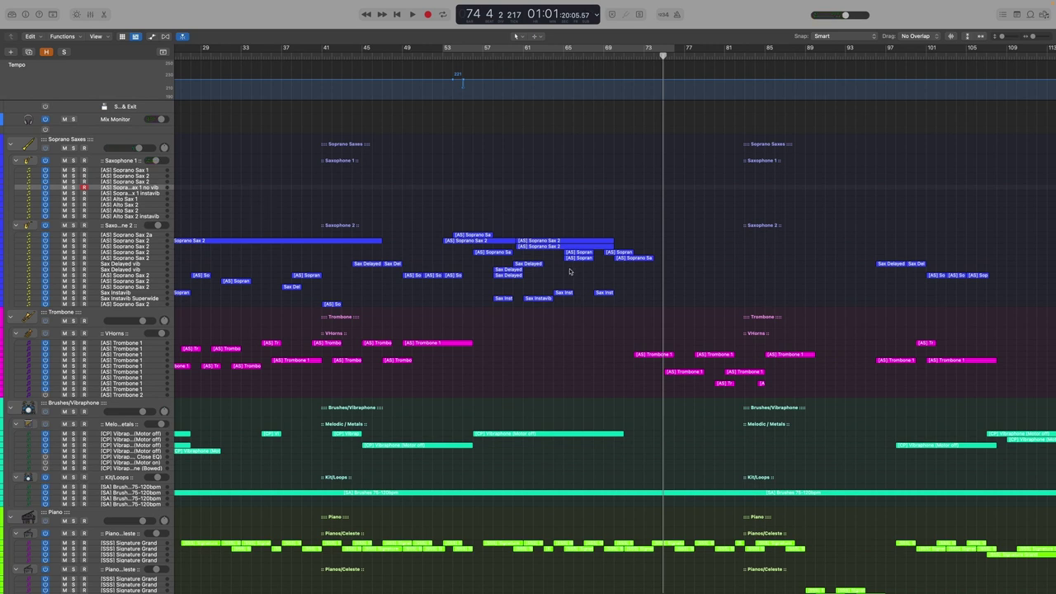
drag(482, 220, 636, 319)
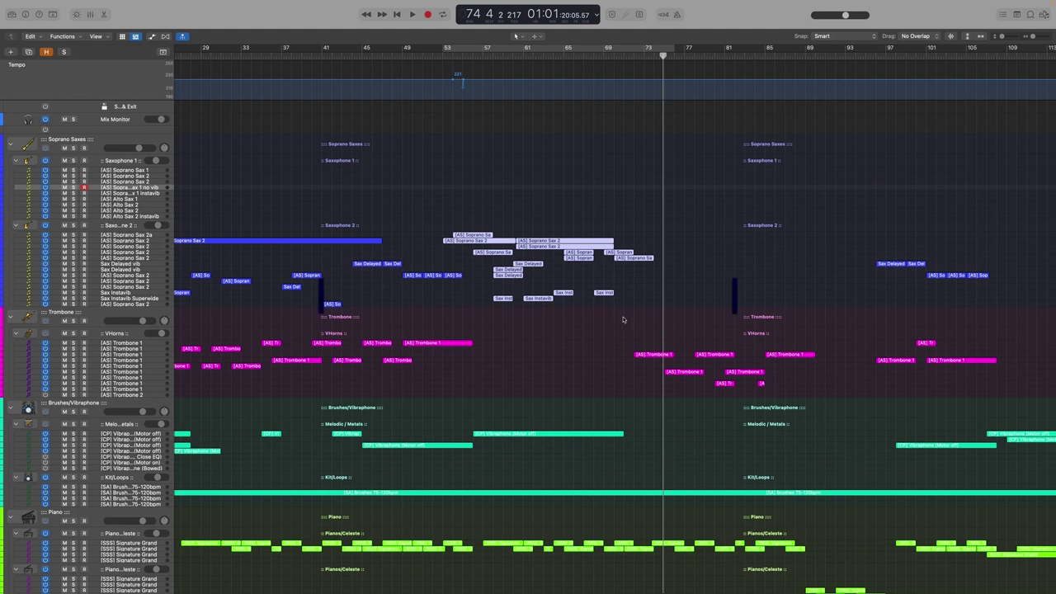
click(623, 319)
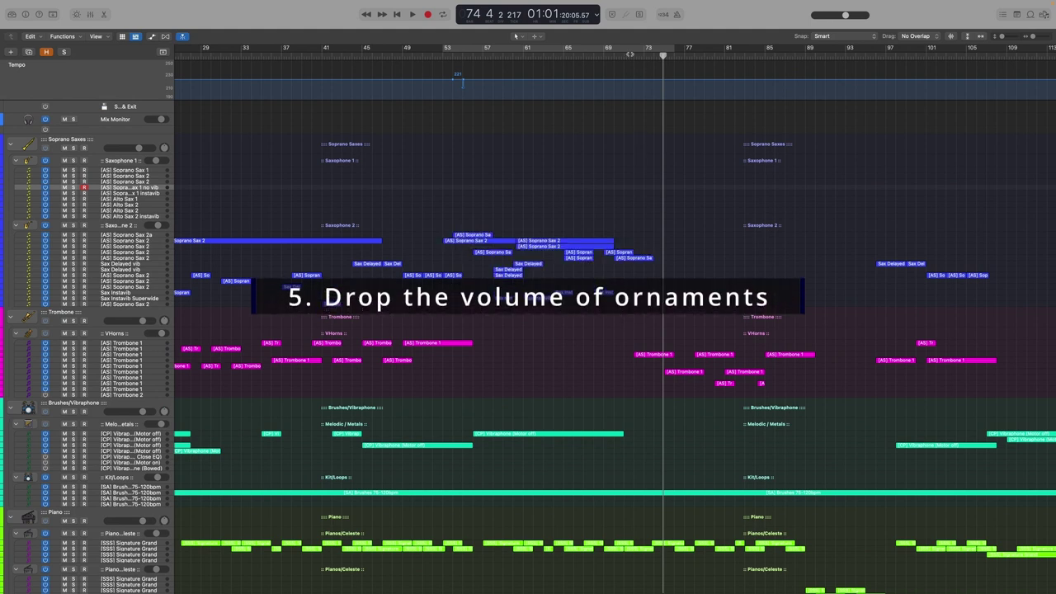
Place the playhead at bar 71 beat 3 and open the last Soprano Sax 2 region before bar 74 in the Piano Roll, magnified on its notes.
click(629, 55)
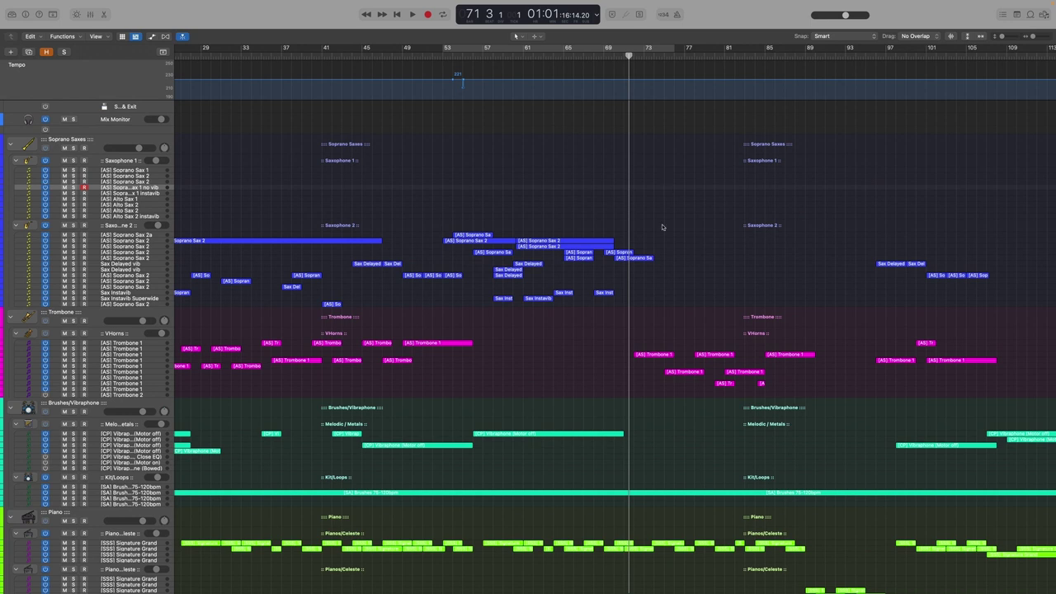
drag(665, 226, 647, 279)
key(p)
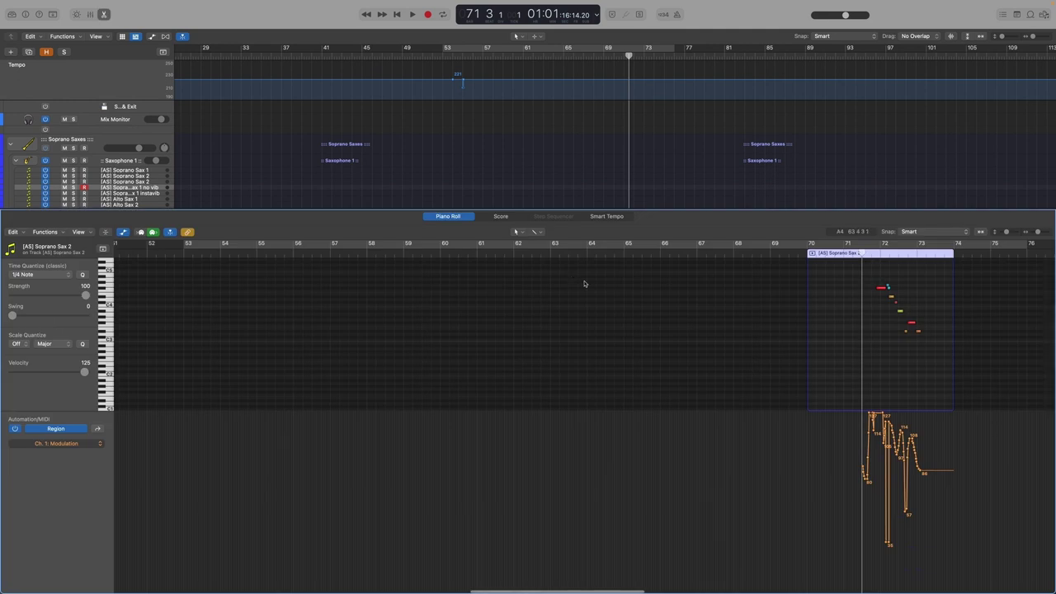
ctrl+alt+click(801, 332)
ctrl+alt+click(801, 333)
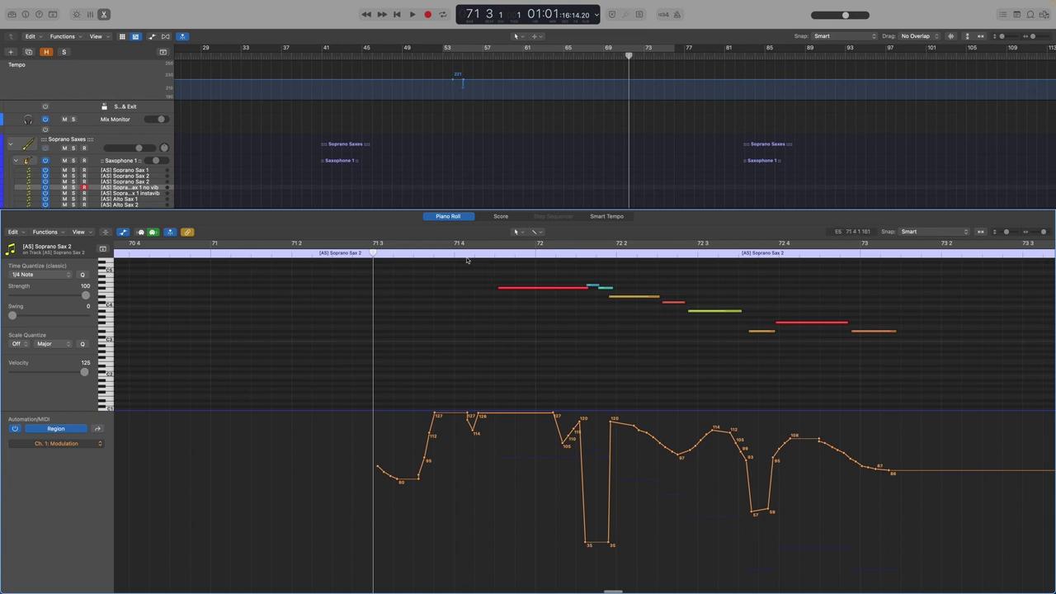
Play the ornamented soprano sax phrase from bar 71 beat 4, replay it, and return the playhead to bar 70 beat 4.
click(463, 256)
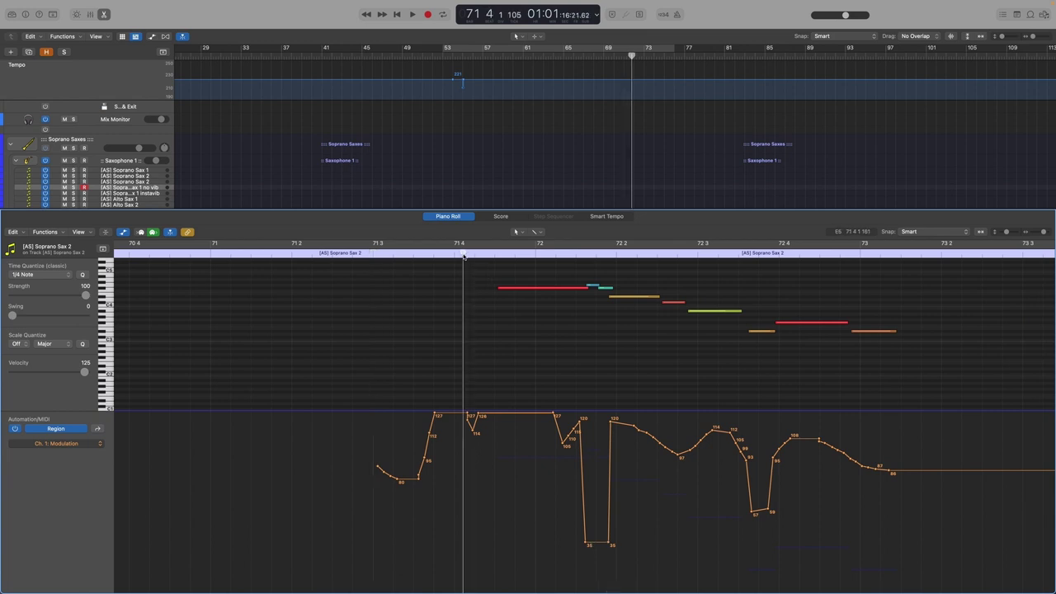
key(space)
key(space)
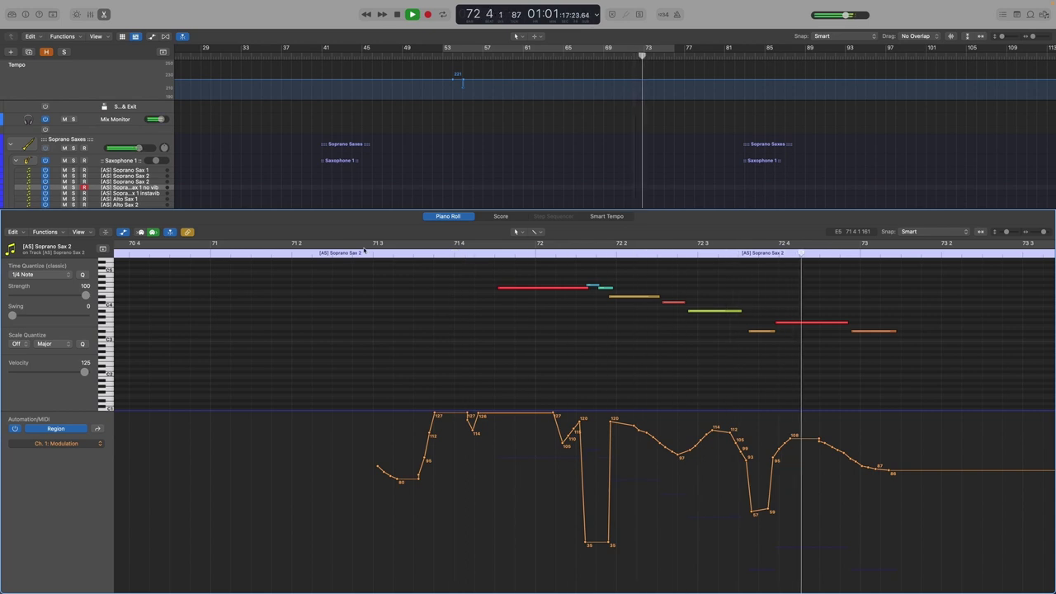
key(c)
click(252, 245)
key(c)
key(space)
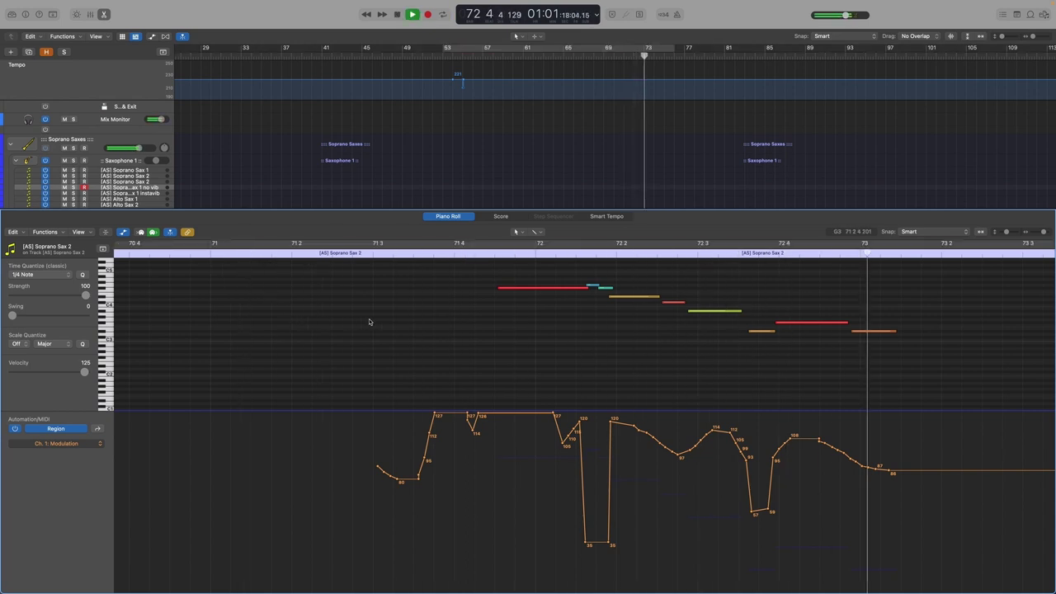
key(space)
click(179, 255)
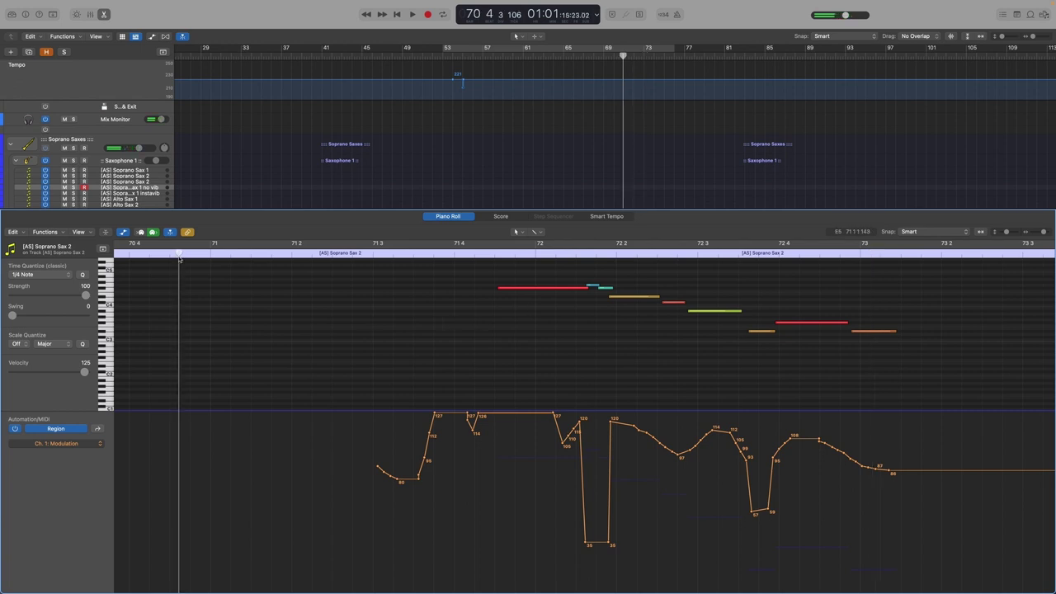
Replay the ornamented phrase from bar 70 beat 4, select and audition the two quiet ornament notes after bar 72, and close the Piano Roll.
key(space)
key(space)
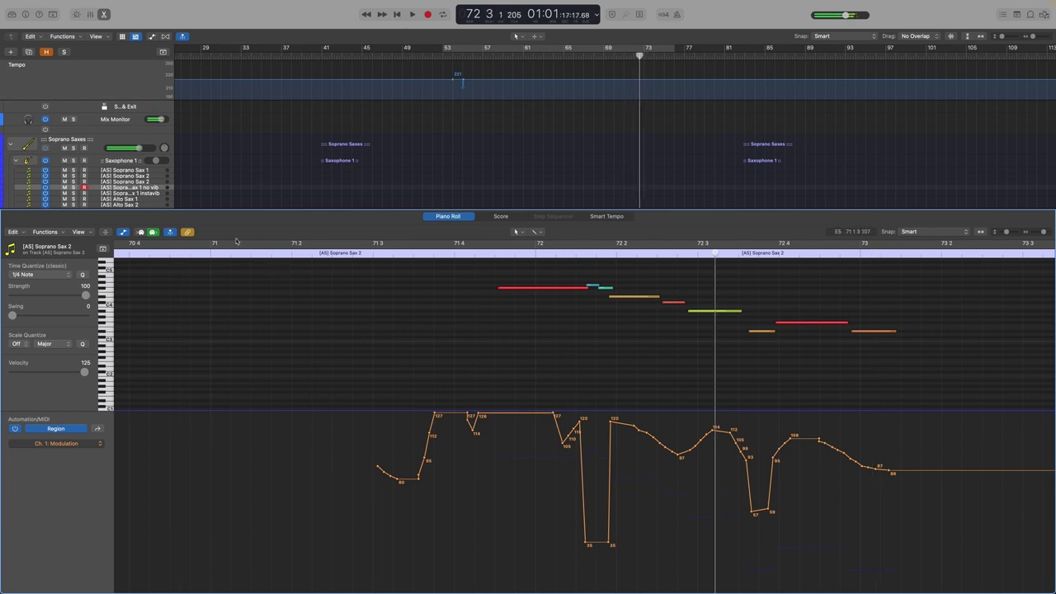
key(c)
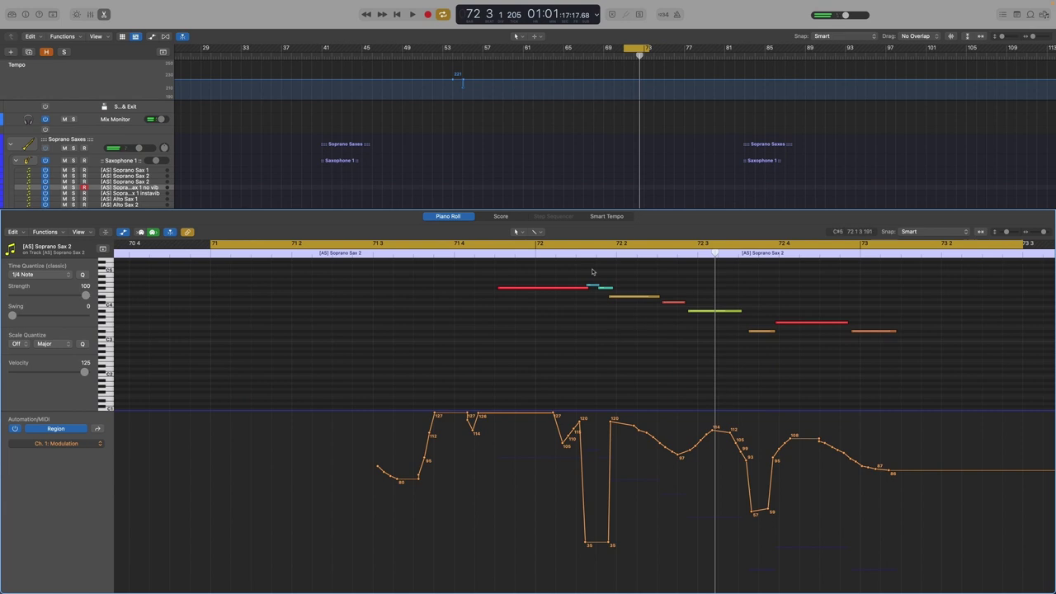
drag(587, 271, 607, 295)
key(space)
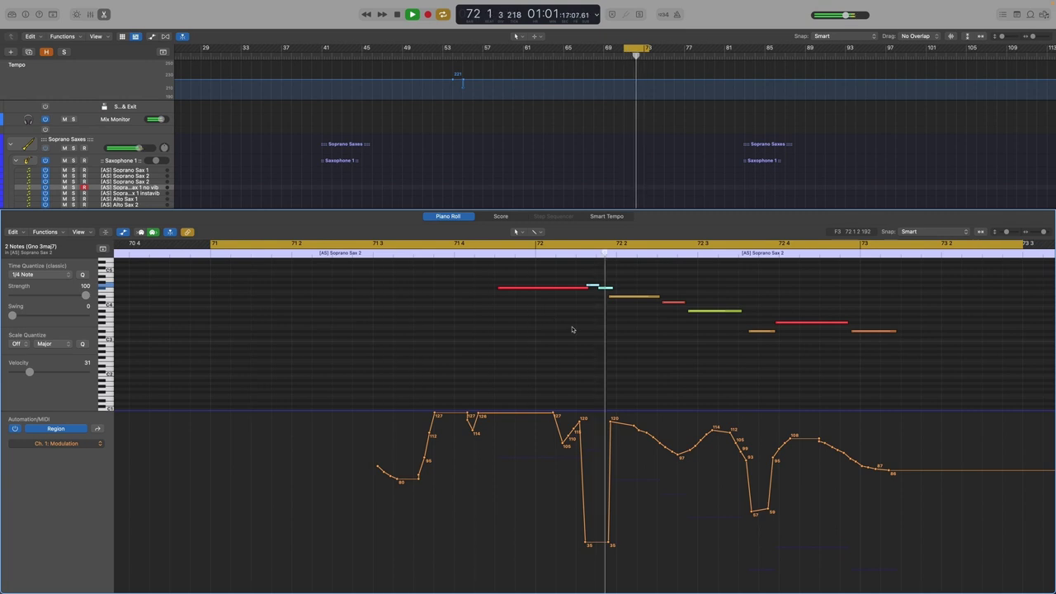
key(space)
click(596, 340)
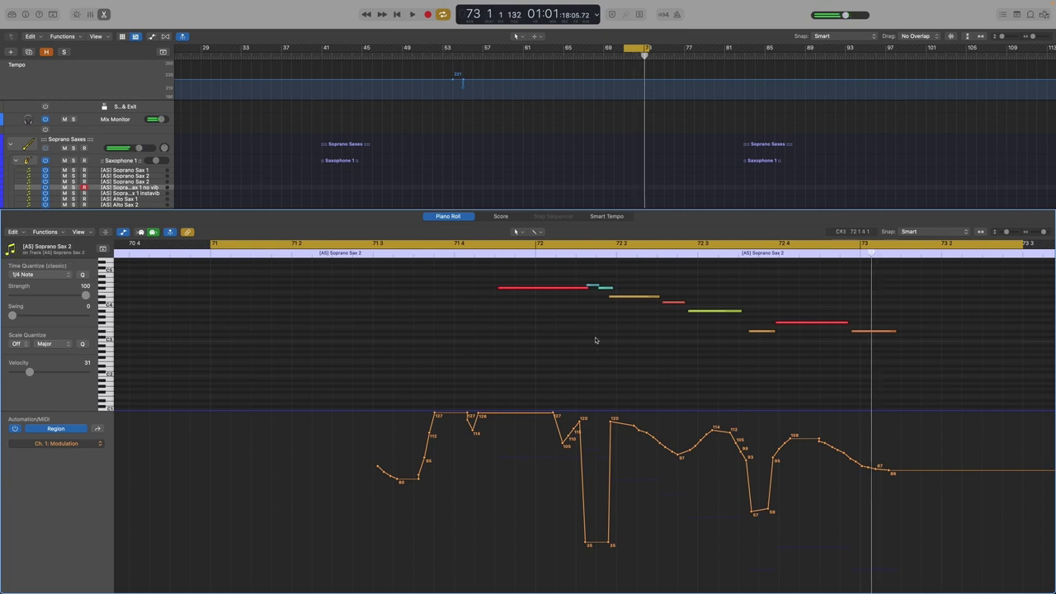
key(p)
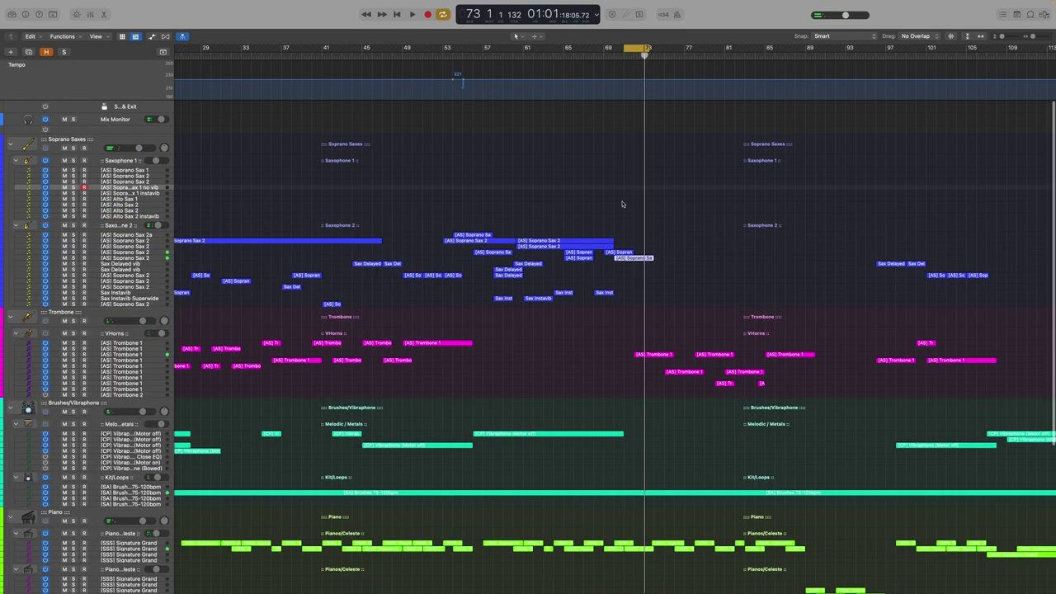
key(c)
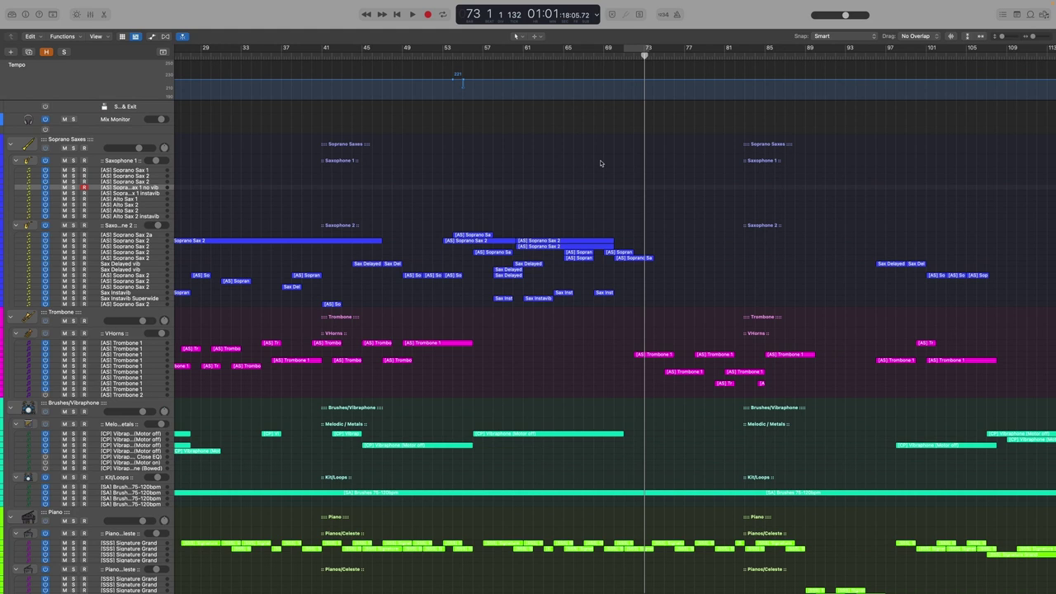
Select the Saxophone 2 regions between bars 53 and 73 and show their Ch. 1 Pitch Bend curves in the Piano Roll.
scroll(516, 226, left, 3)
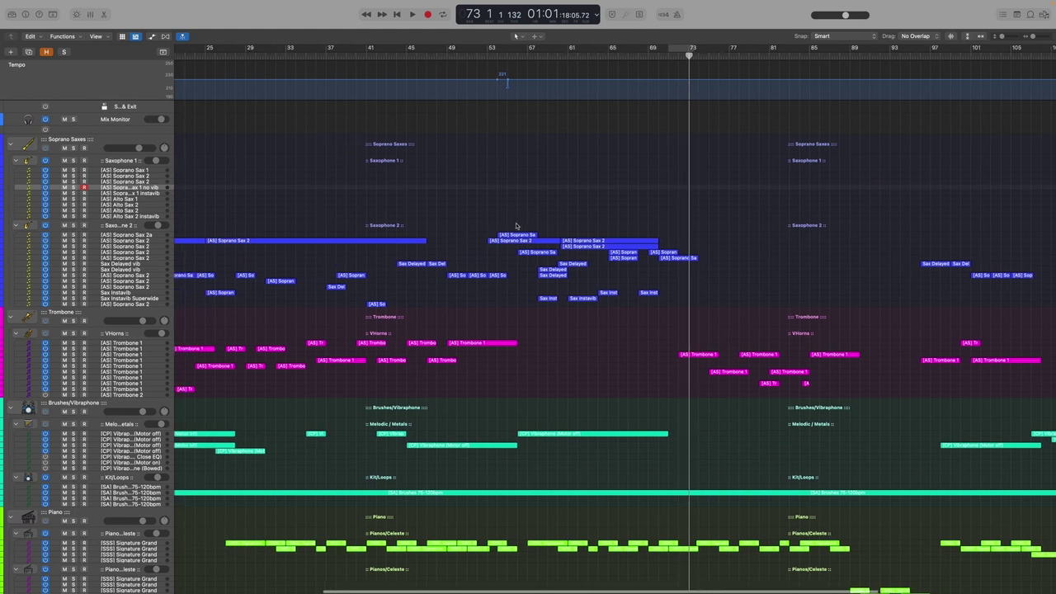
drag(519, 214, 682, 314)
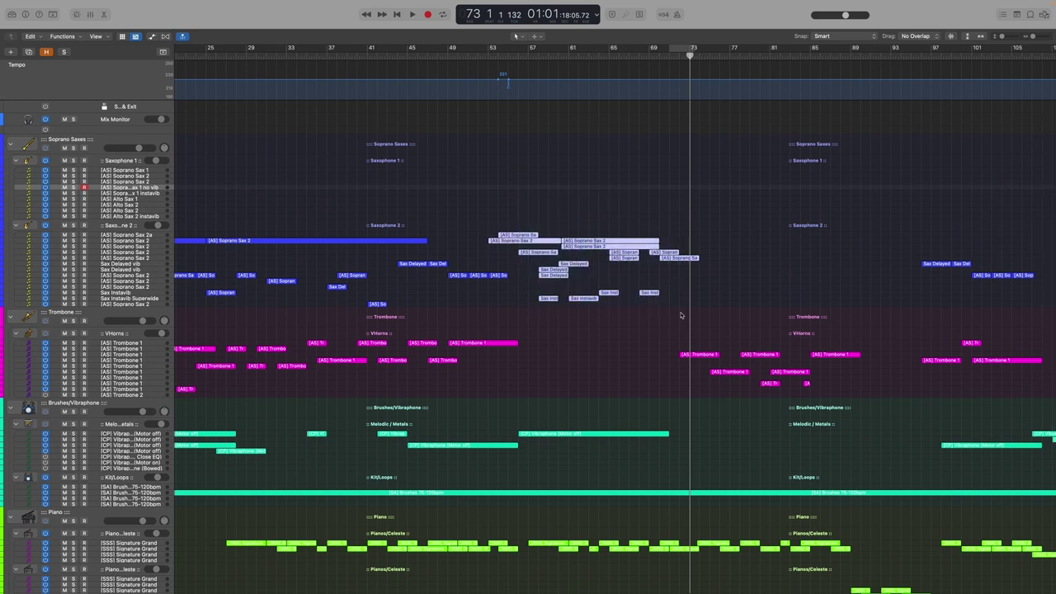
key(p)
click(66, 445)
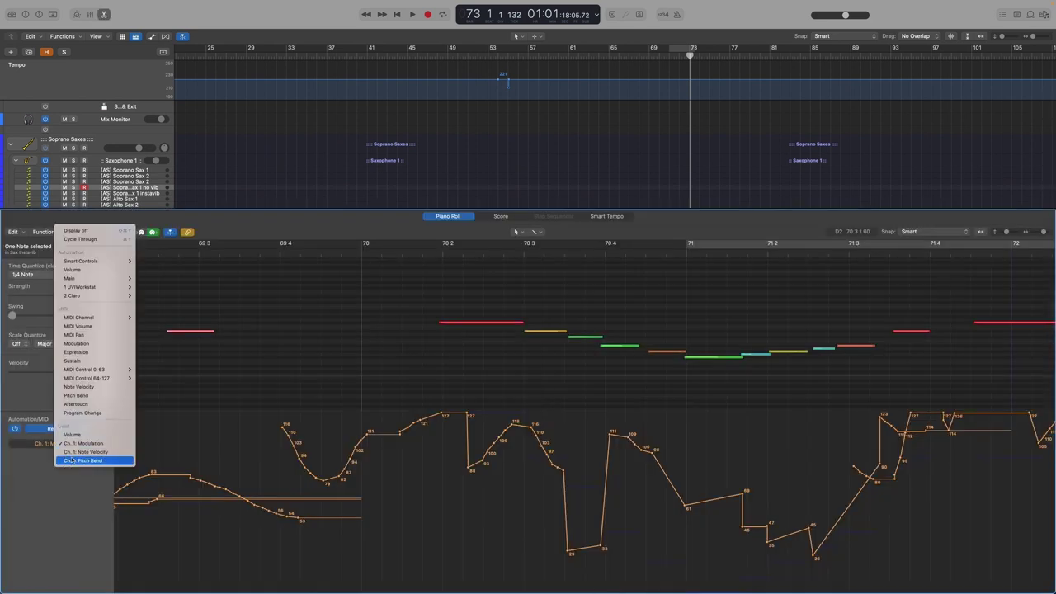
click(83, 460)
Examine the pitch bend curves under the soprano sax notes, working back from bar 73 to bar 53.
scroll(355, 477, down, 5)
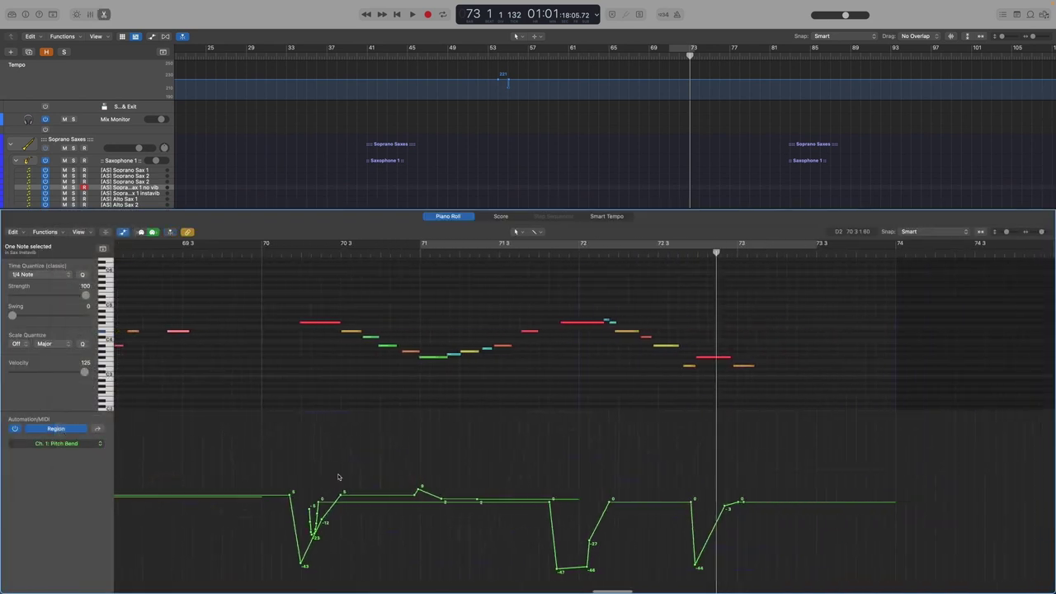
scroll(340, 479, left, 10)
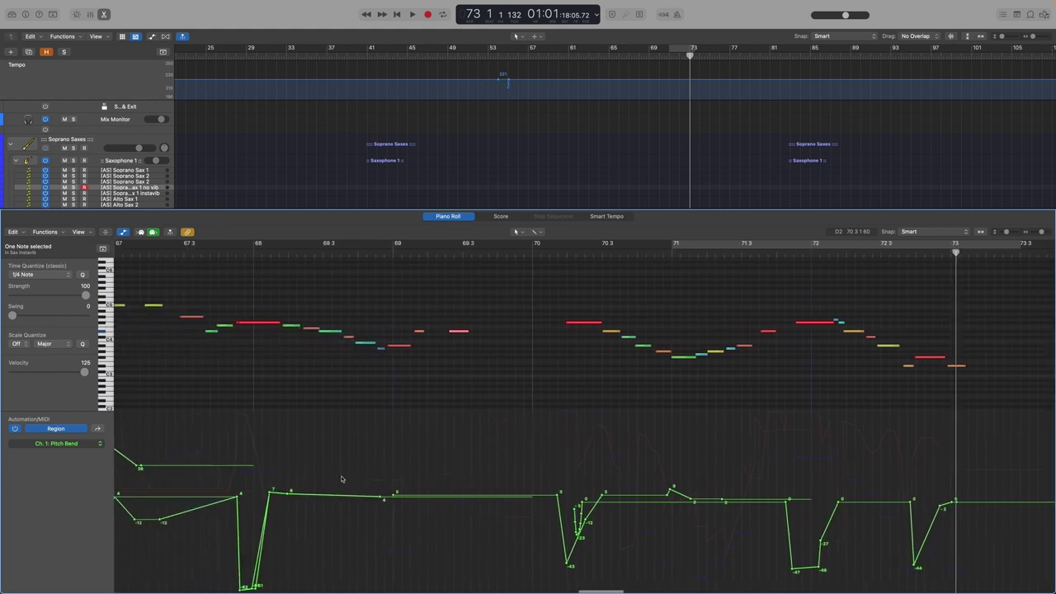
scroll(311, 486, right, 8)
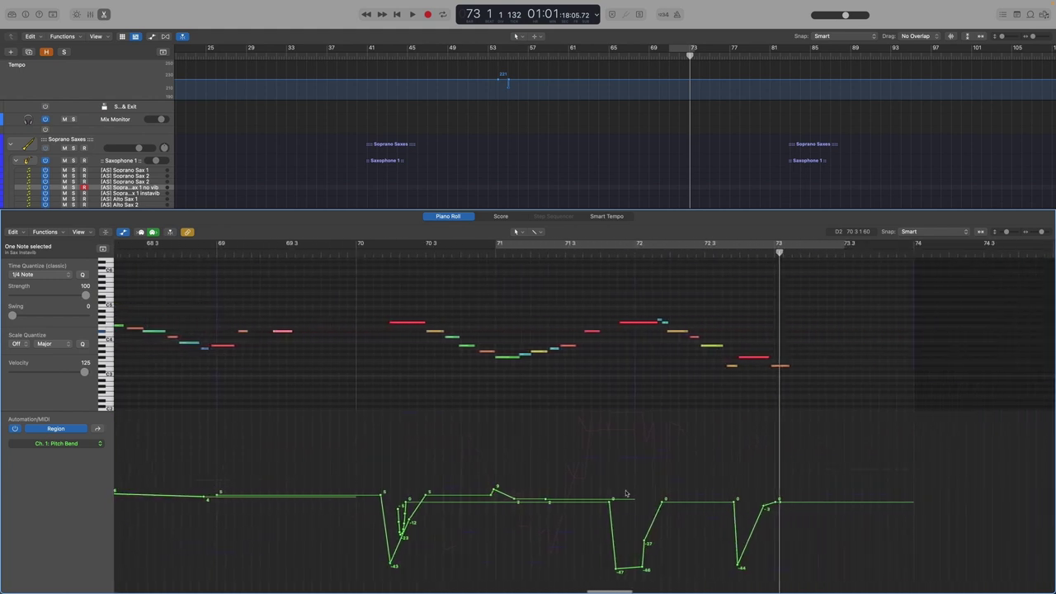
scroll(365, 472, left, 15)
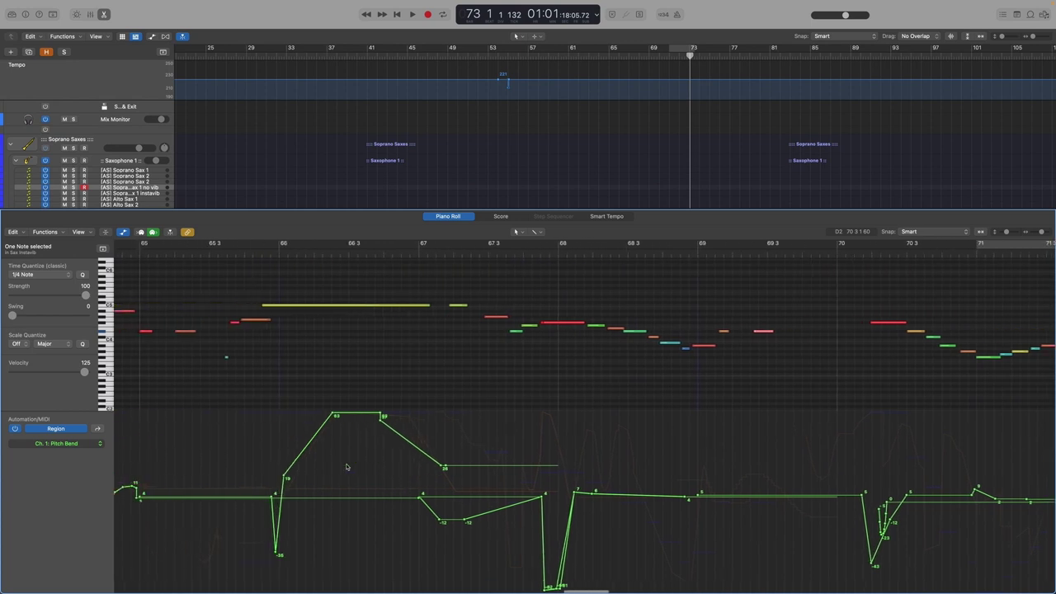
scroll(347, 467, left, 13)
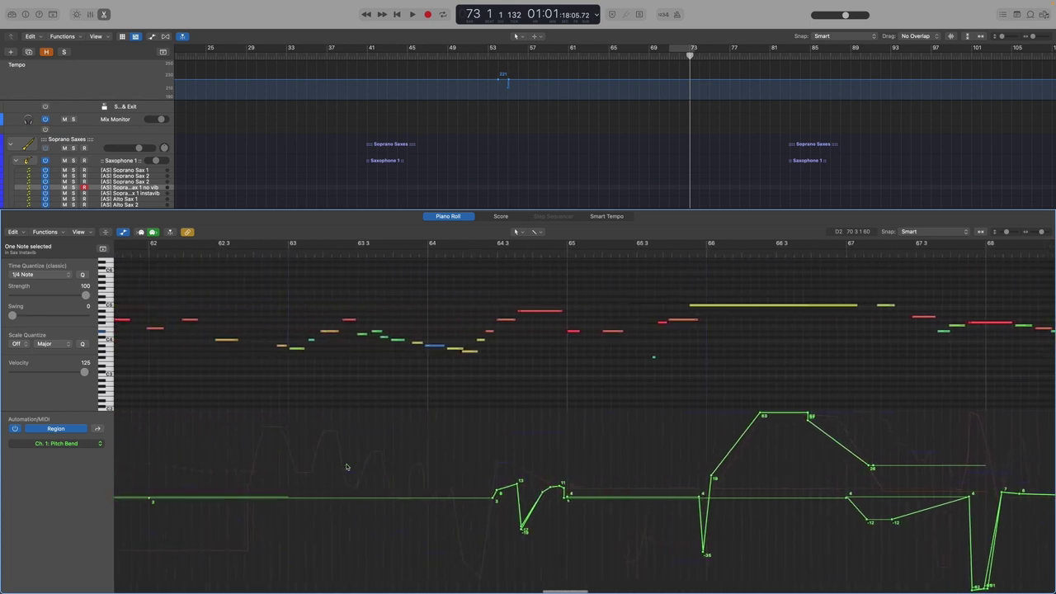
scroll(346, 467, left, 15)
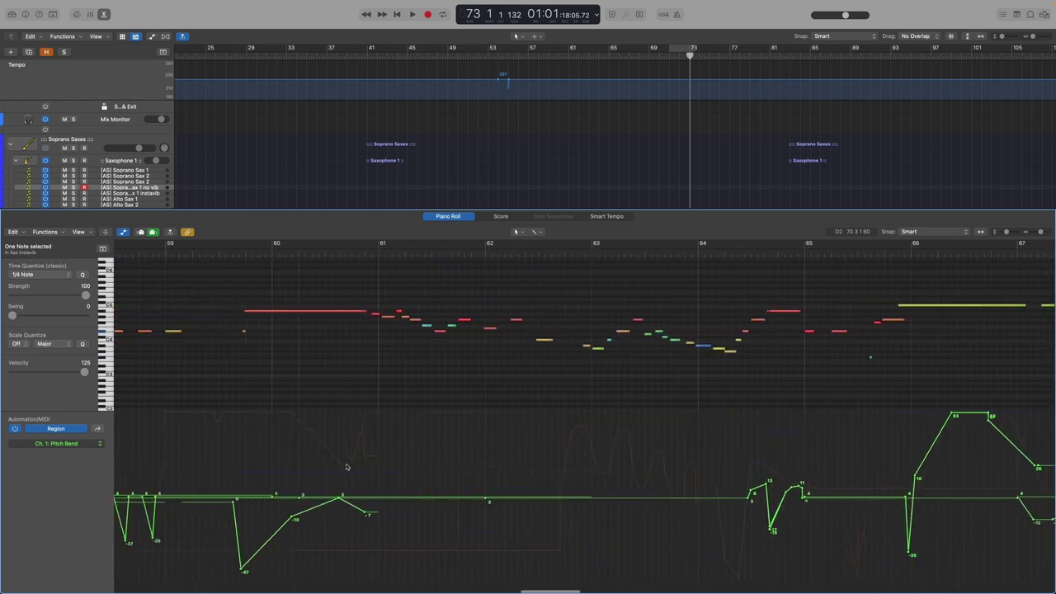
scroll(347, 467, left, 6)
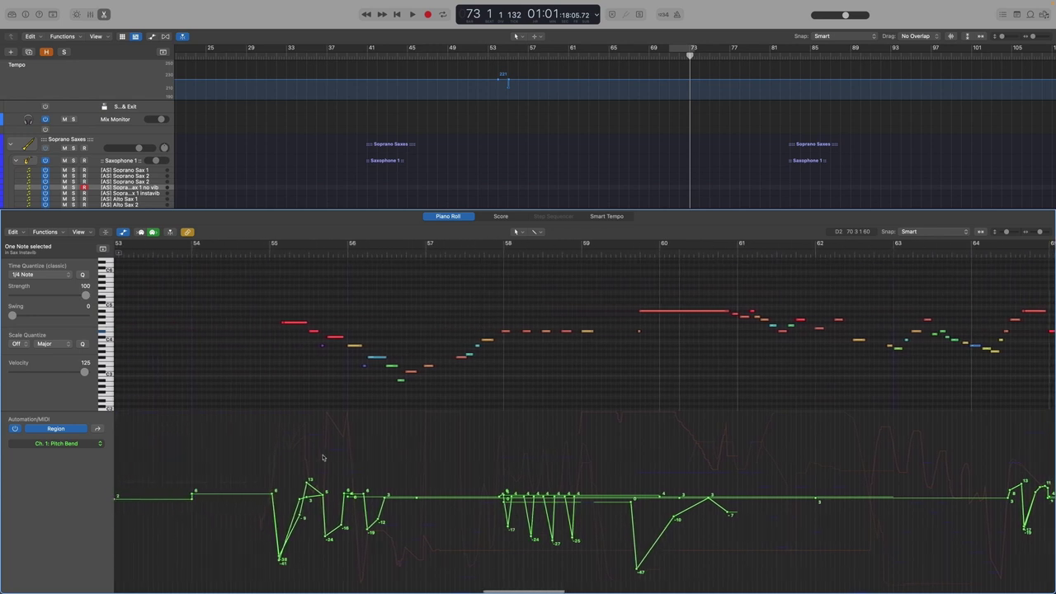
Play the soprano sax line from bar 55 to bar 65, close the Piano Roll and clear the region selection.
double_click(267, 247)
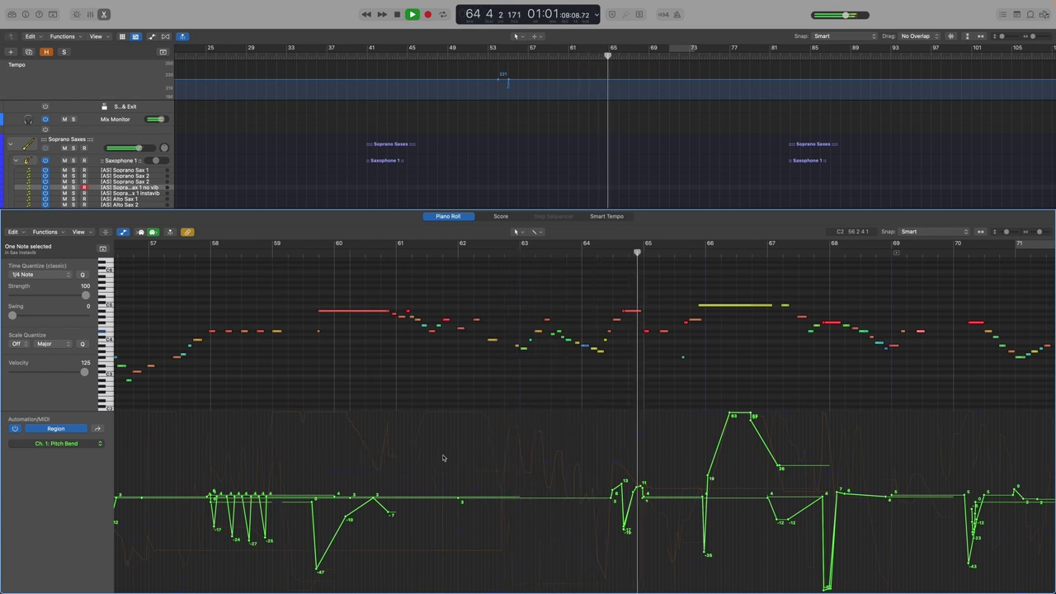
key(space)
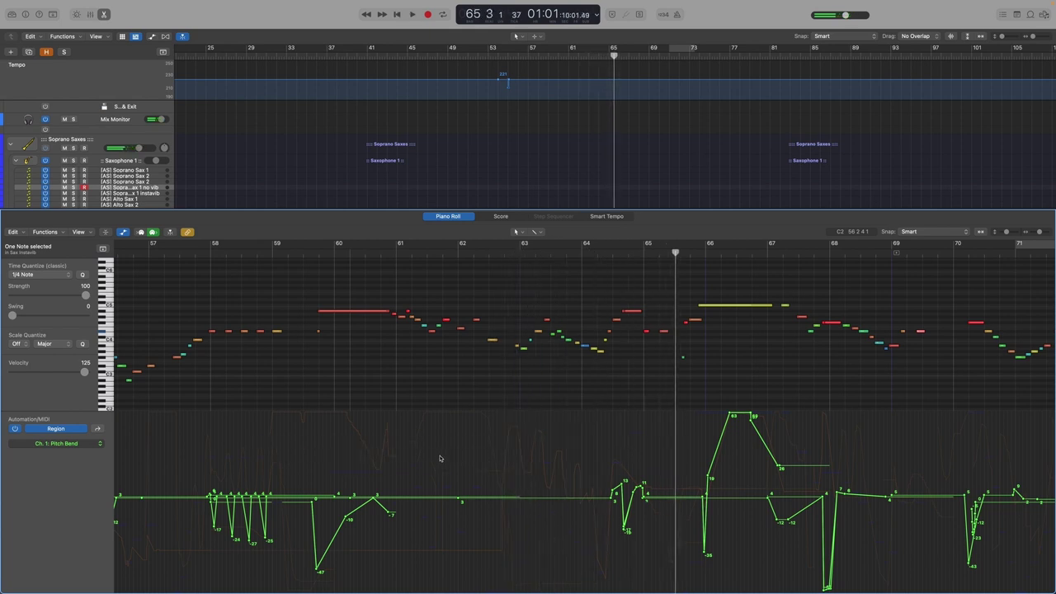
key(e)
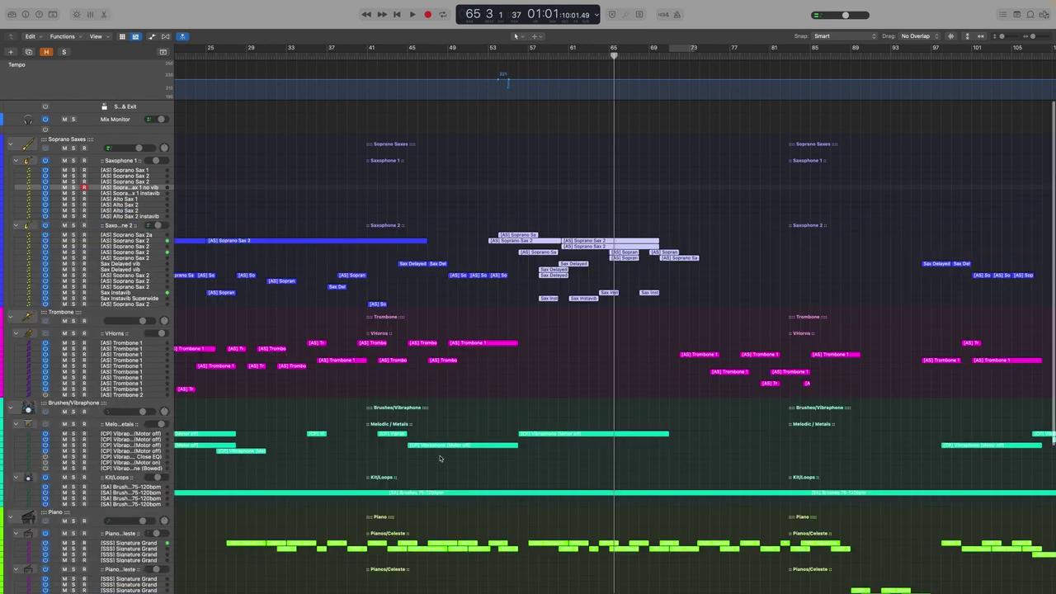
click(532, 392)
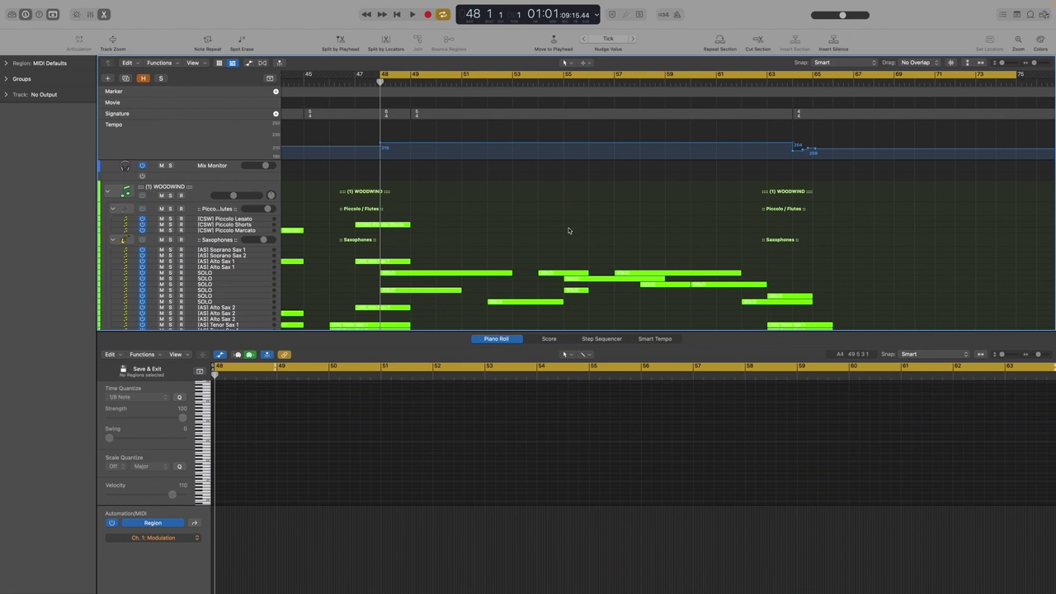
Play the saxophone solo from bar 48 to bar 65 with all its SOLO regions selected for viewing in the Piano Roll.
scroll(569, 230, down, 5)
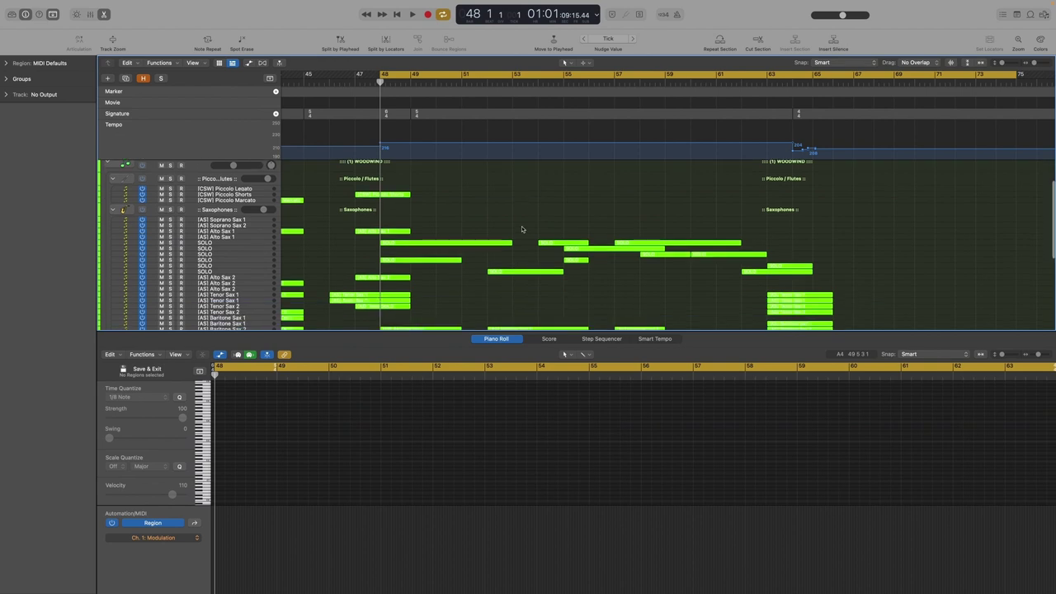
scroll(522, 228, up, 1)
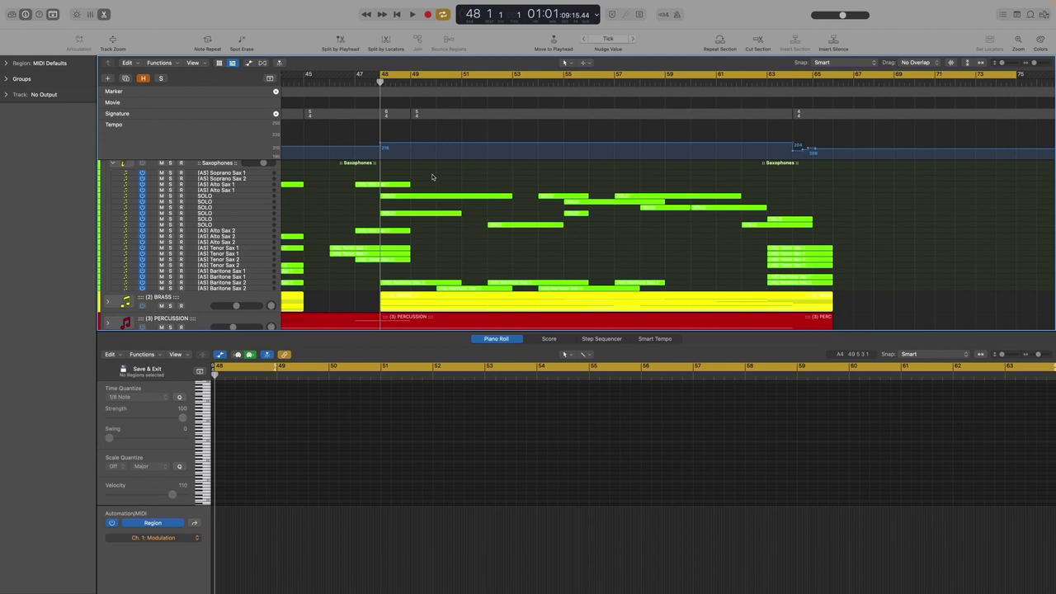
key(space)
drag(431, 174, 792, 244)
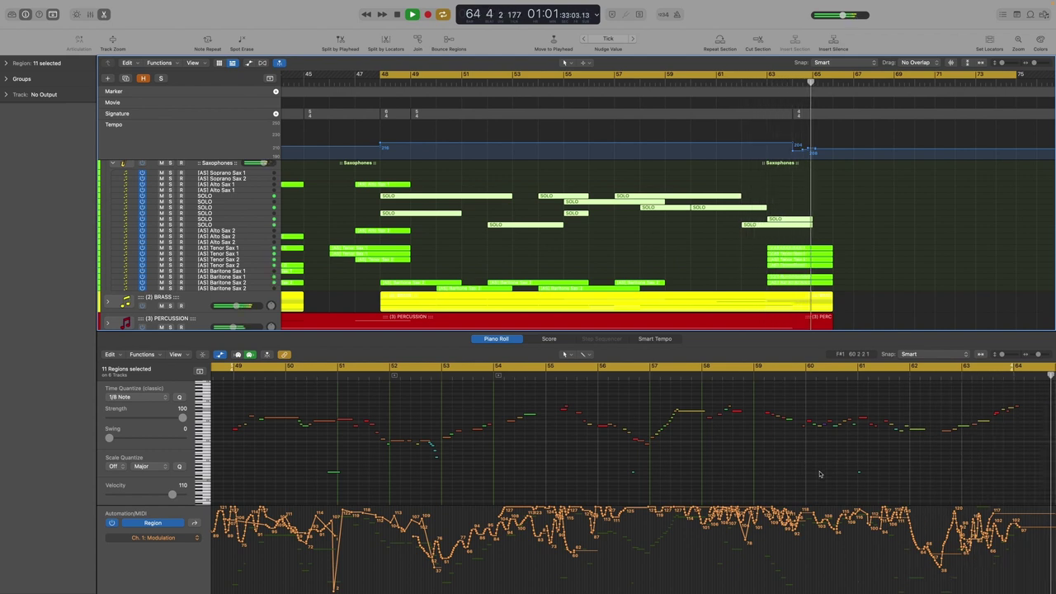
key(space)
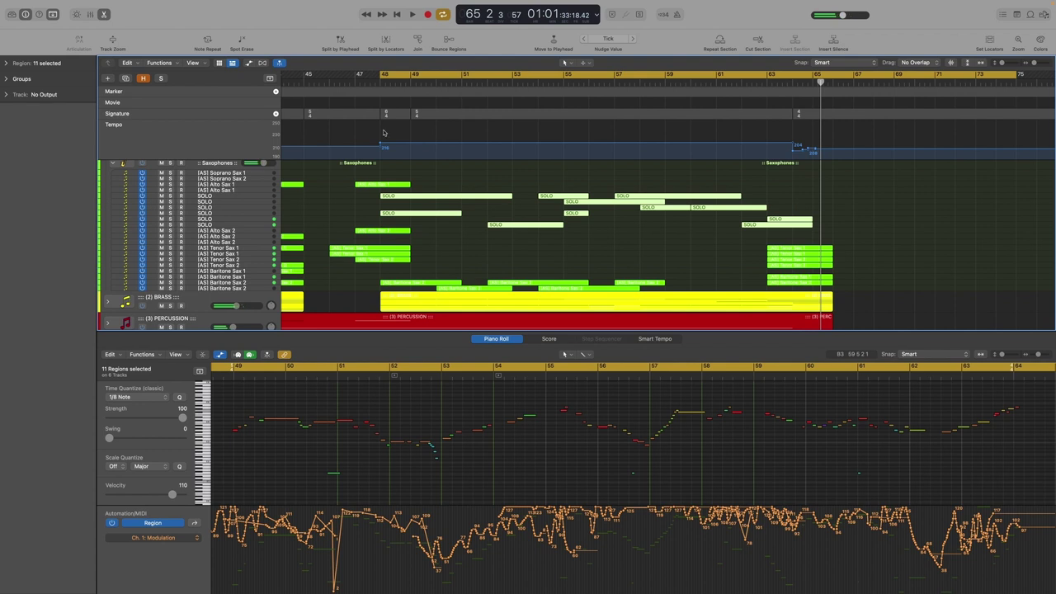
Select all six SOLO tracks in the Saxophones group to highlight the regions that share the solo line.
click(223, 196)
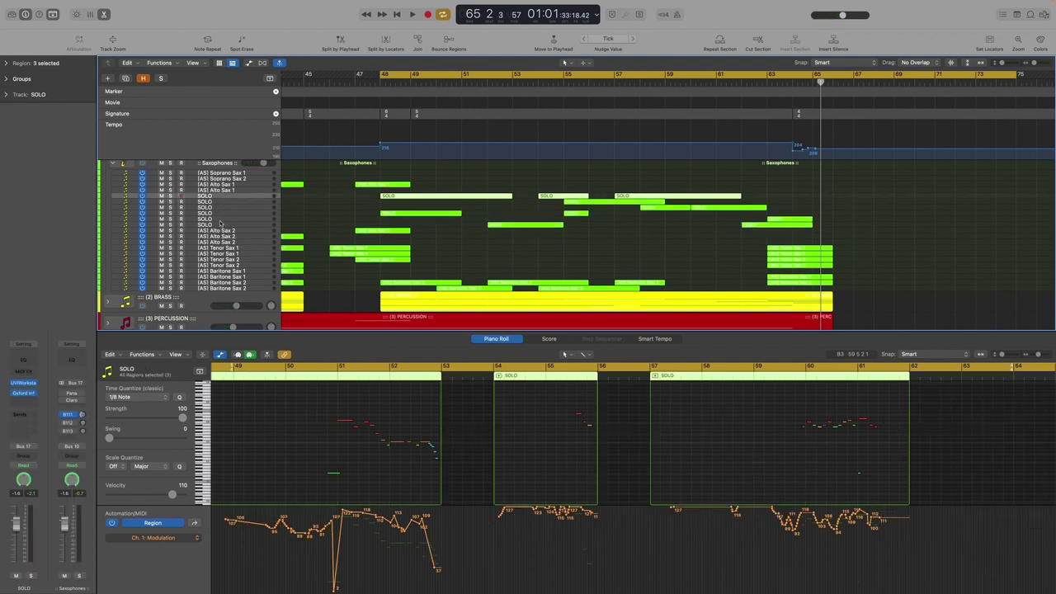
shift+click(219, 219)
shift+click(218, 224)
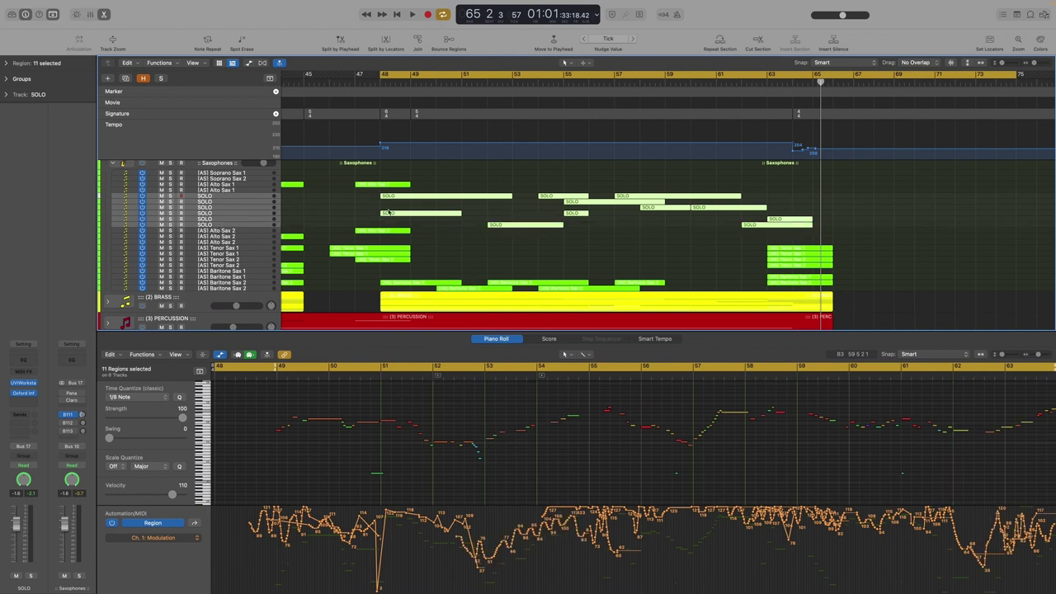
Inspect the short SOLO region at bar 55 and audition its notes, select its track, and clear the region selection.
click(356, 206)
click(575, 214)
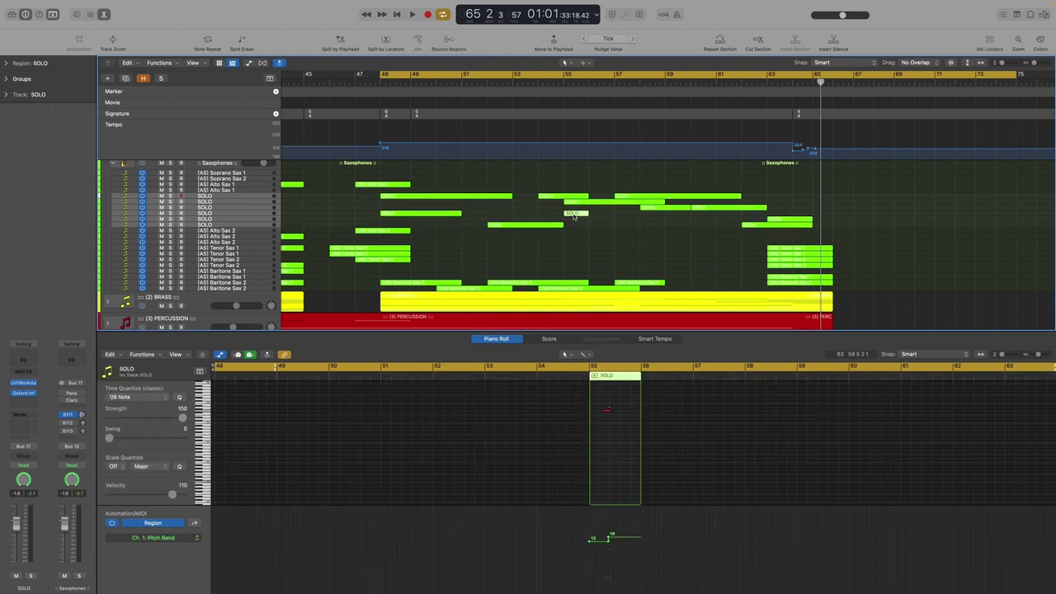
drag(594, 377, 582, 396)
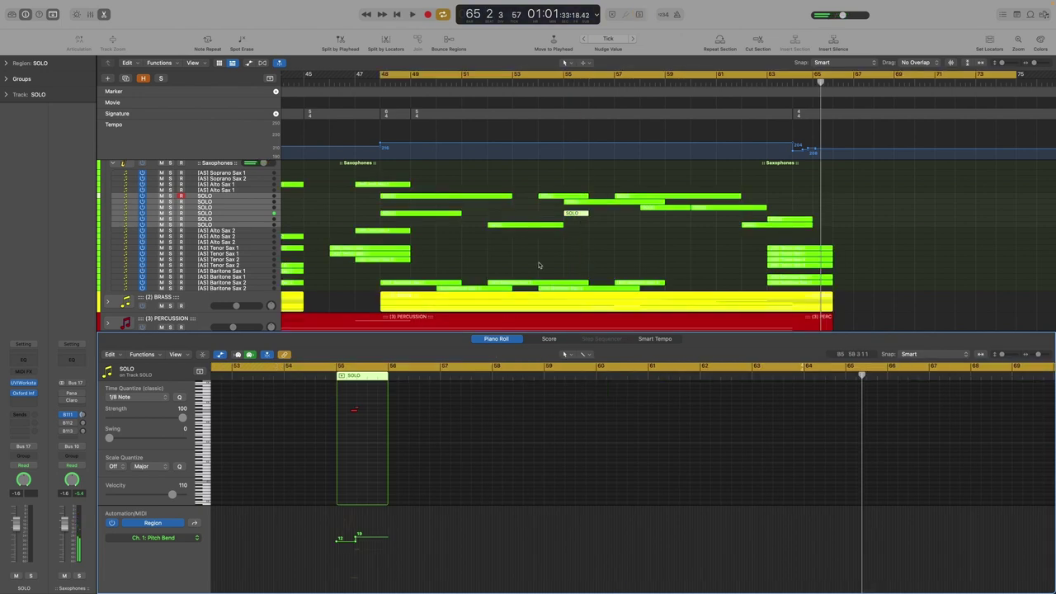
click(235, 212)
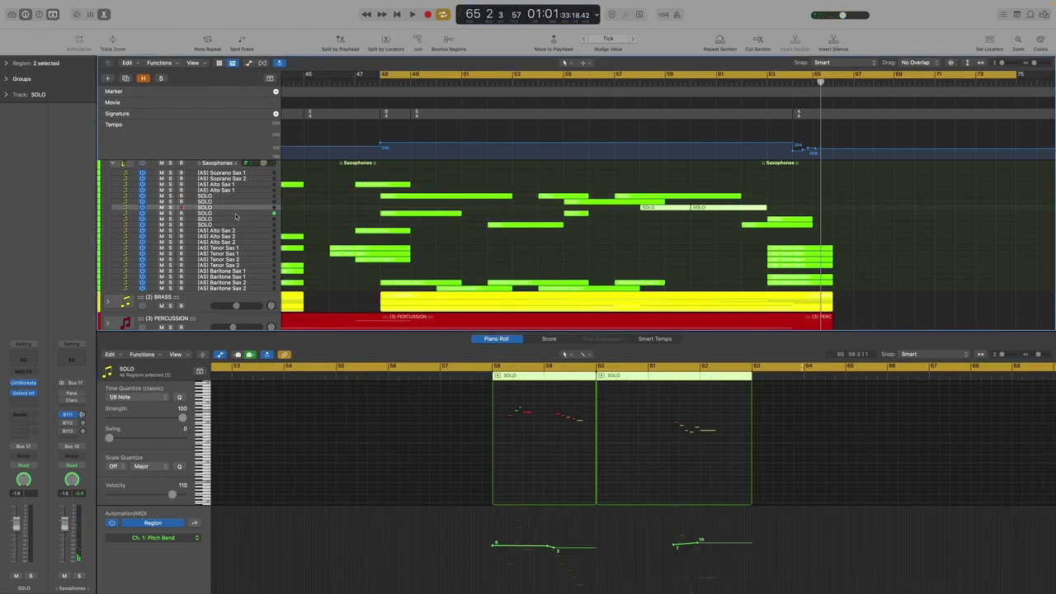
click(384, 175)
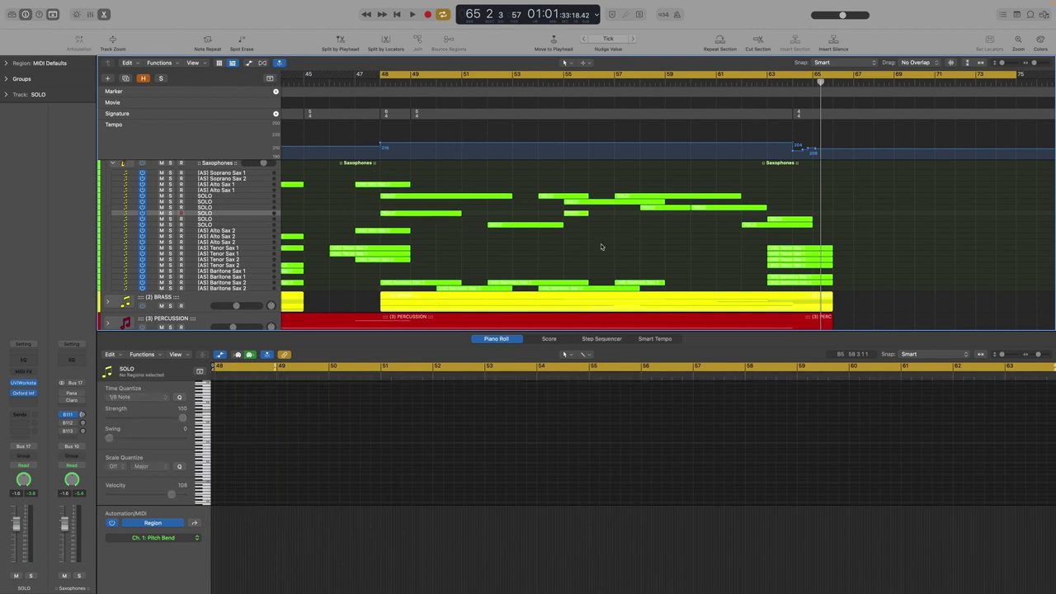
Select all SOLO regions between bars 48 and 65 and examine their combined pitch bend curves.
drag(429, 188, 792, 231)
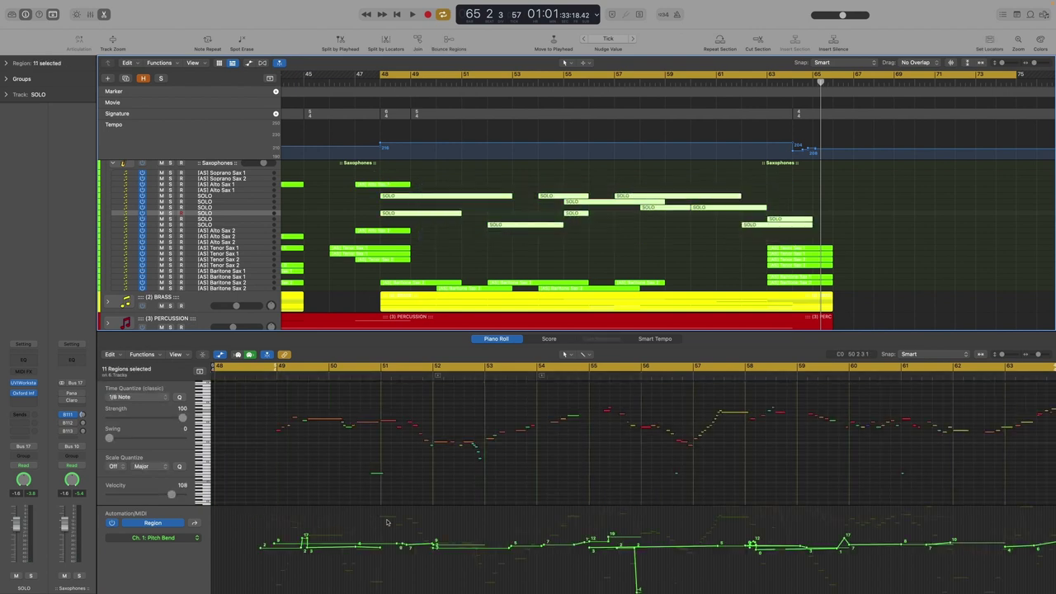
scroll(508, 548, left, 2)
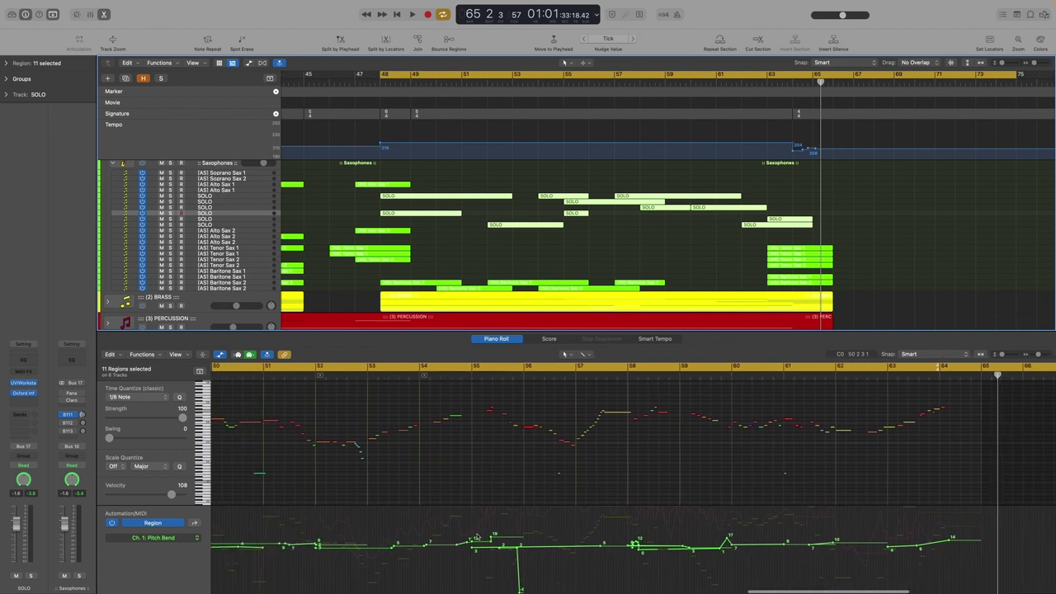
scroll(460, 538, left, 1)
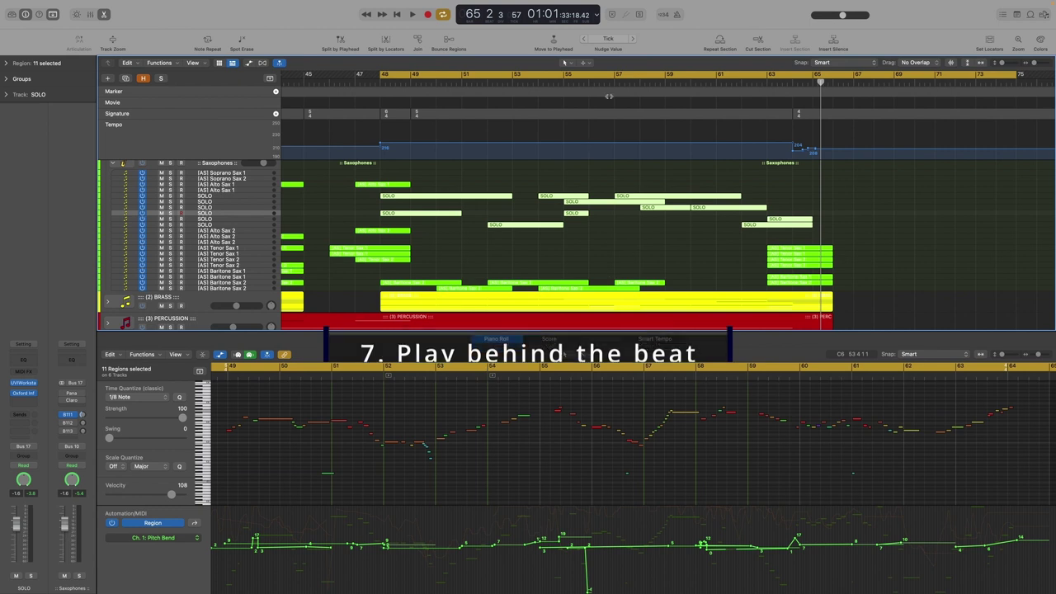
Deselect the SOLO regions, turn off cycle mode, and place the playhead at bar 57 beat 5.
click(652, 172)
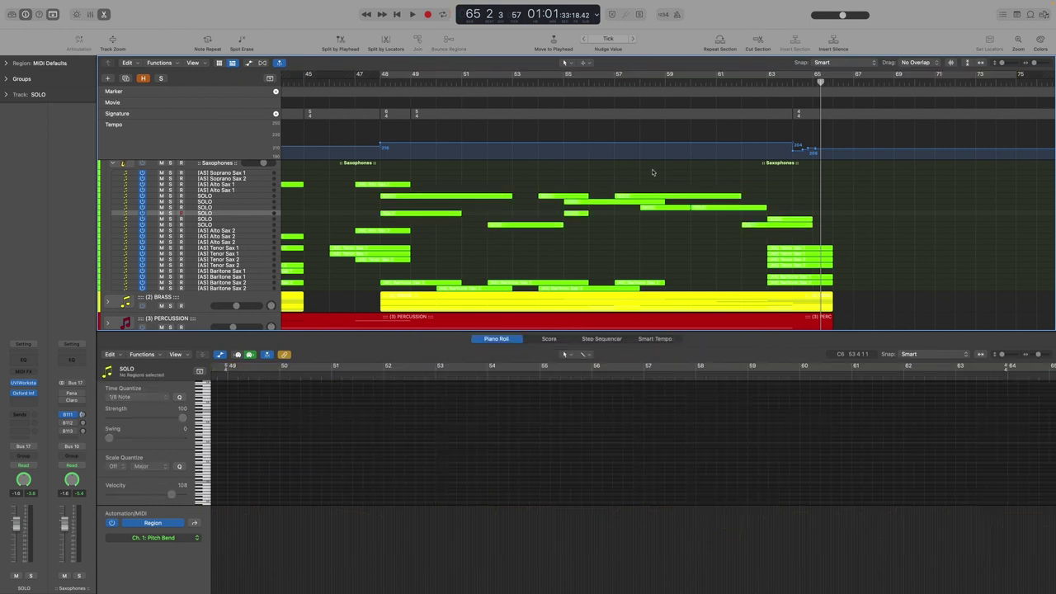
click(634, 80)
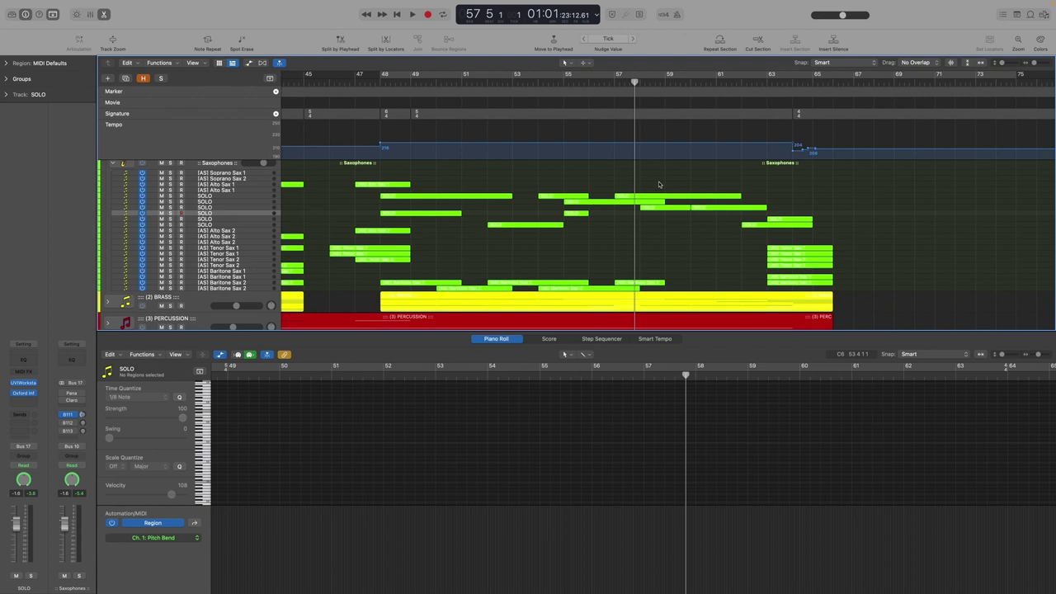
Select the four SOLO regions between bars 55 and 63 and audition the phrase from bar 55 beat 5.
drag(649, 184, 706, 217)
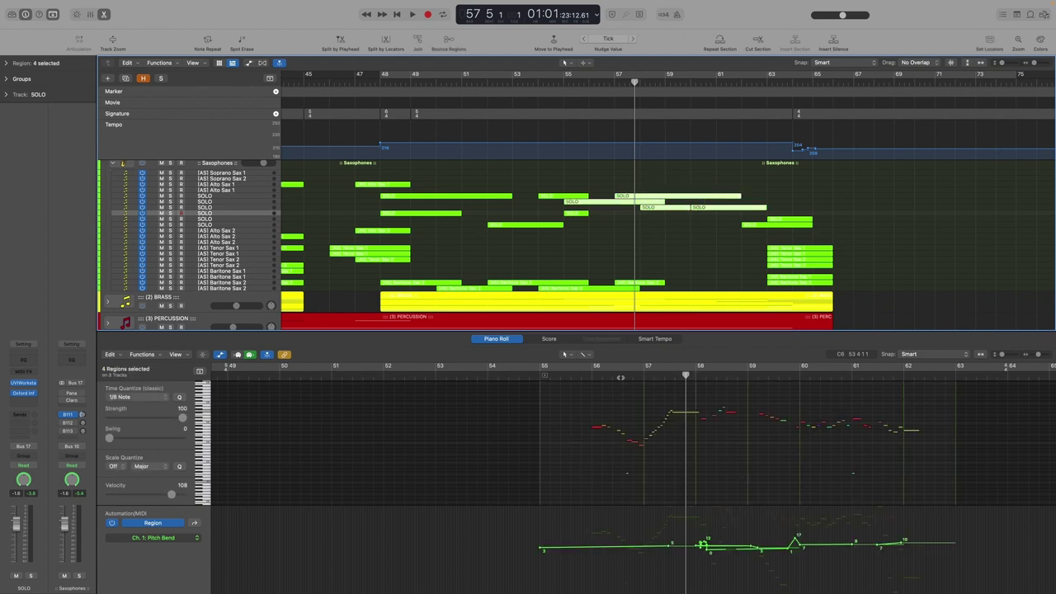
click(587, 375)
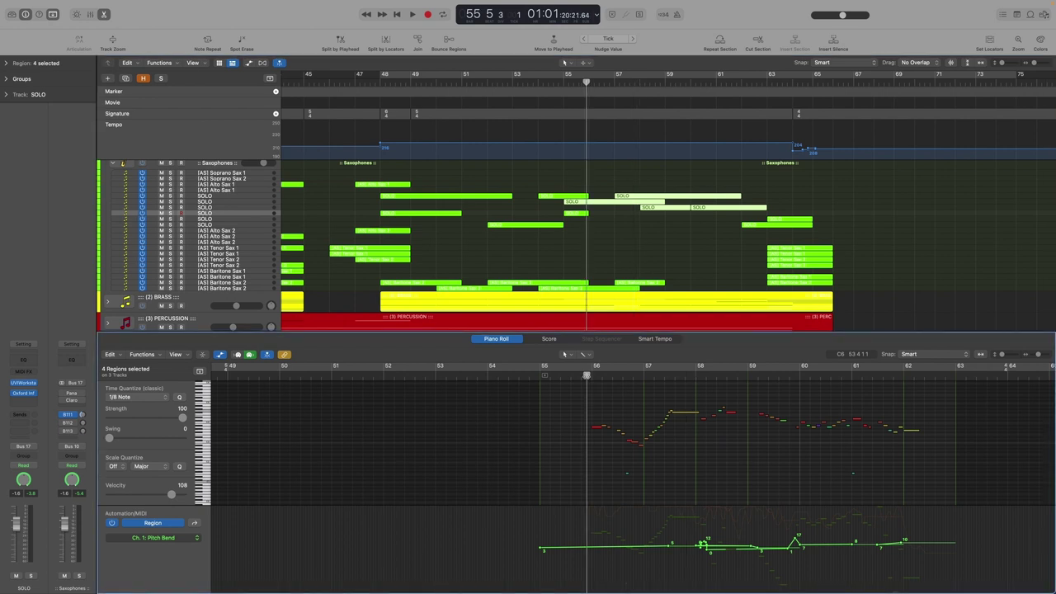
key(space)
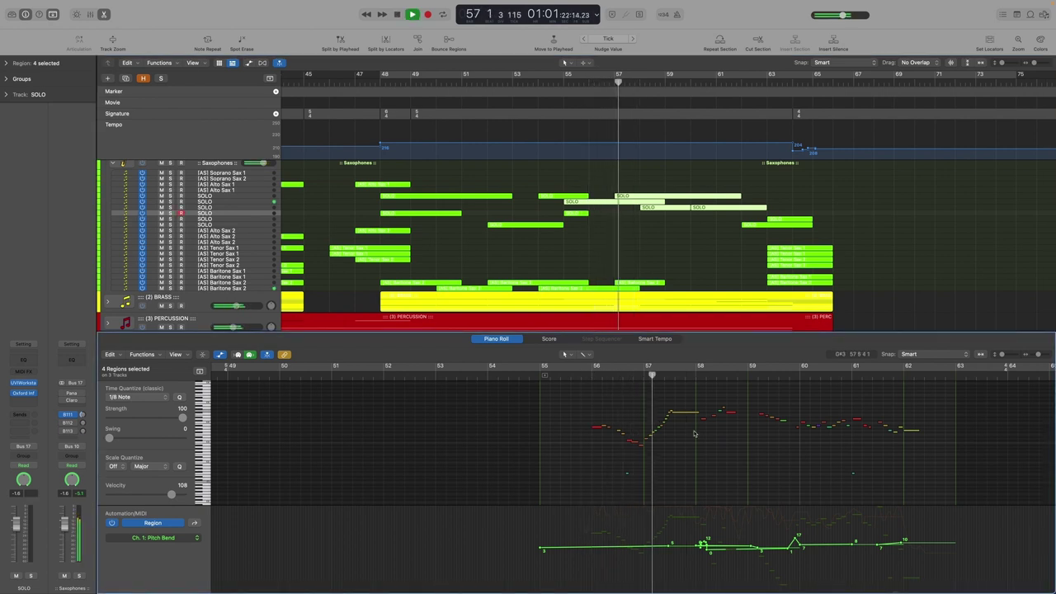
scroll(627, 435, up, 3)
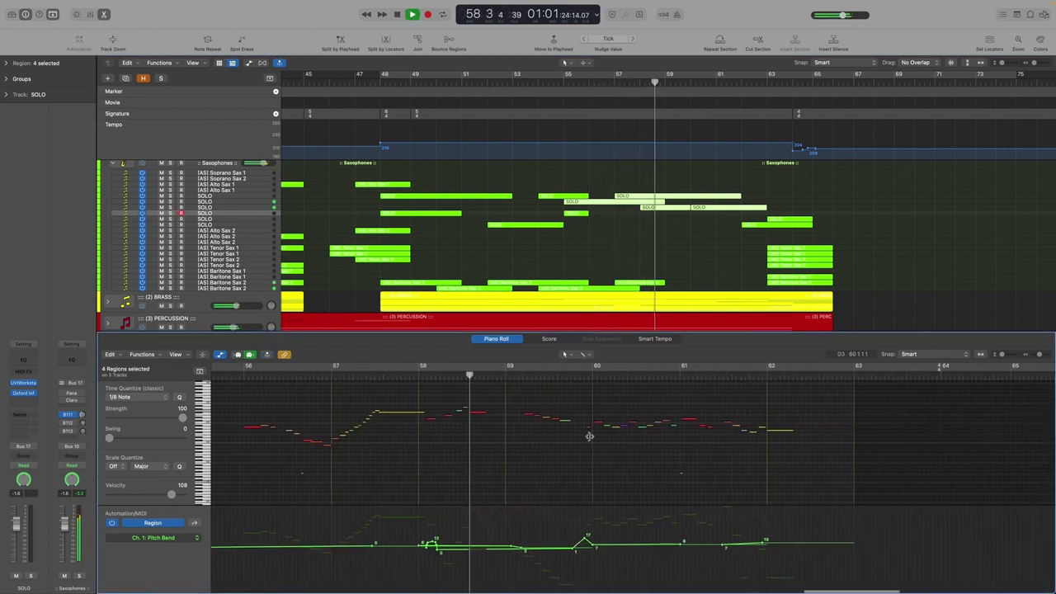
scroll(586, 439, up, 3)
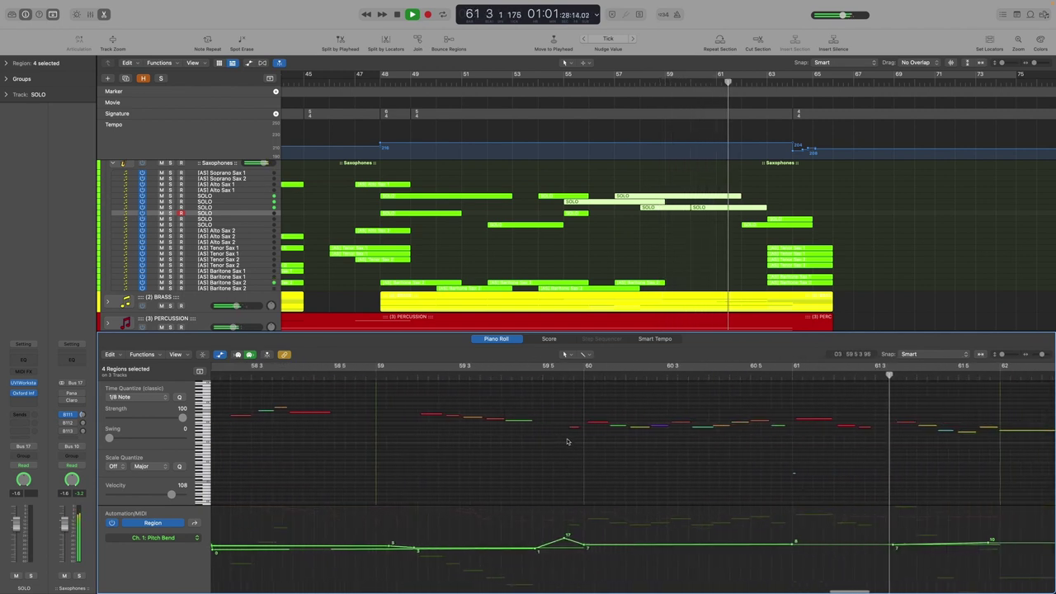
key(space)
scroll(451, 436, up, 3)
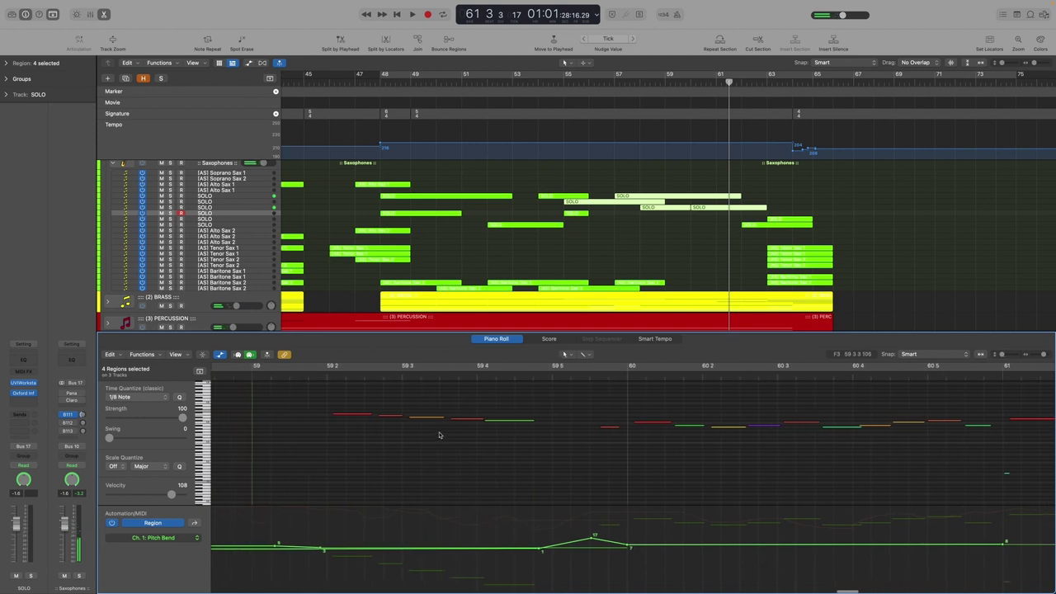
Compare the solo note starts with the beats of bar 59 and the downbeat of bar 60 using the playhead.
click(353, 414)
click(328, 375)
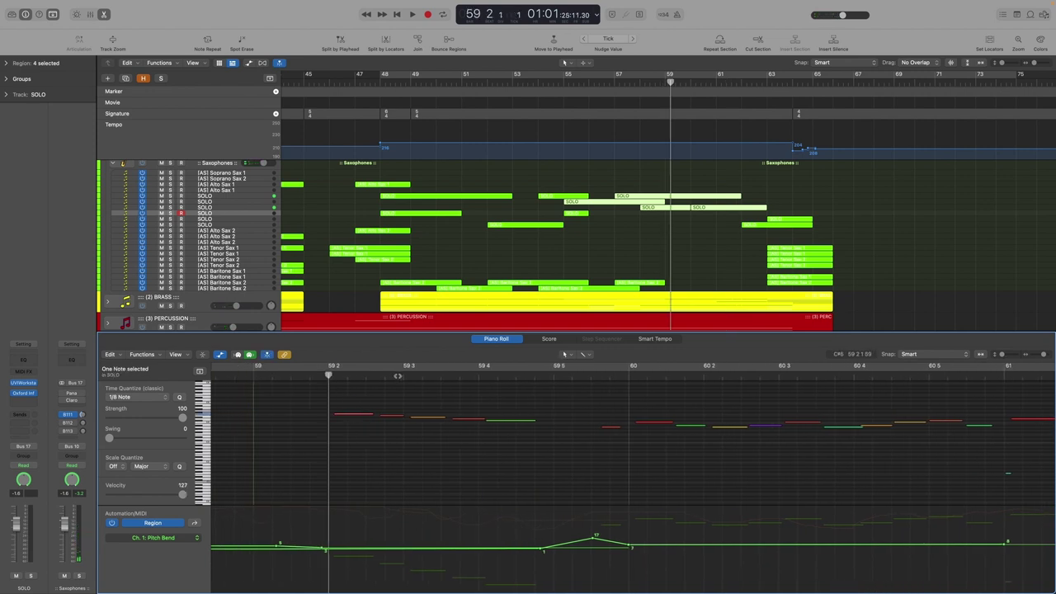
click(367, 376)
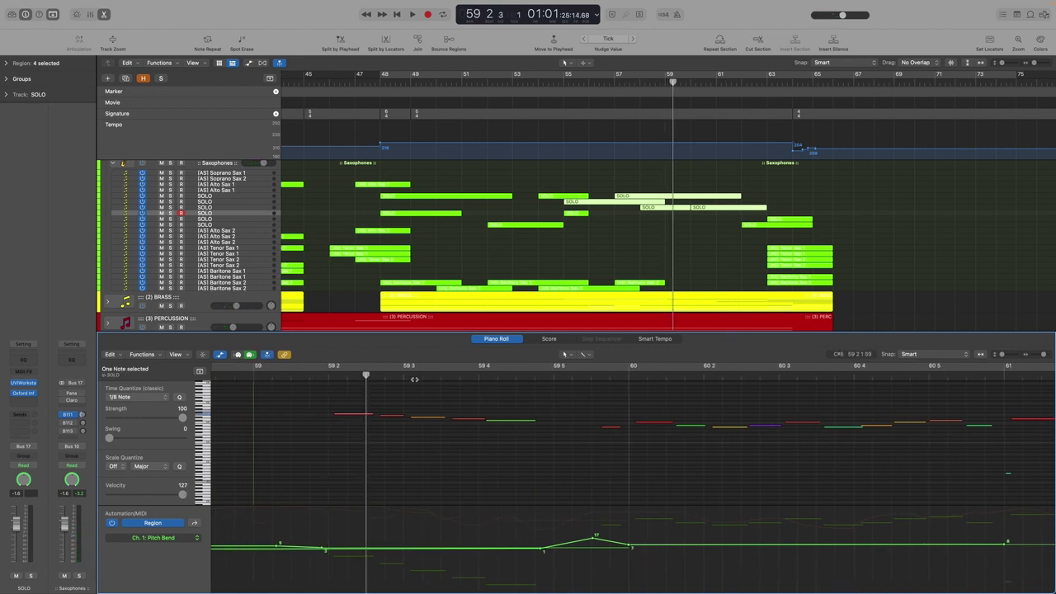
click(402, 375)
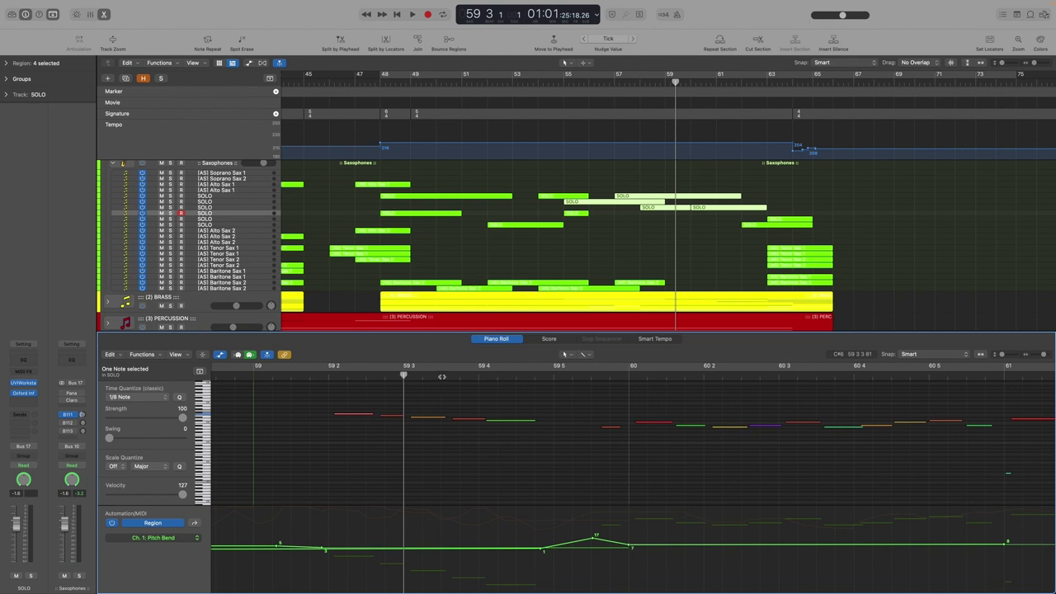
click(441, 376)
click(479, 375)
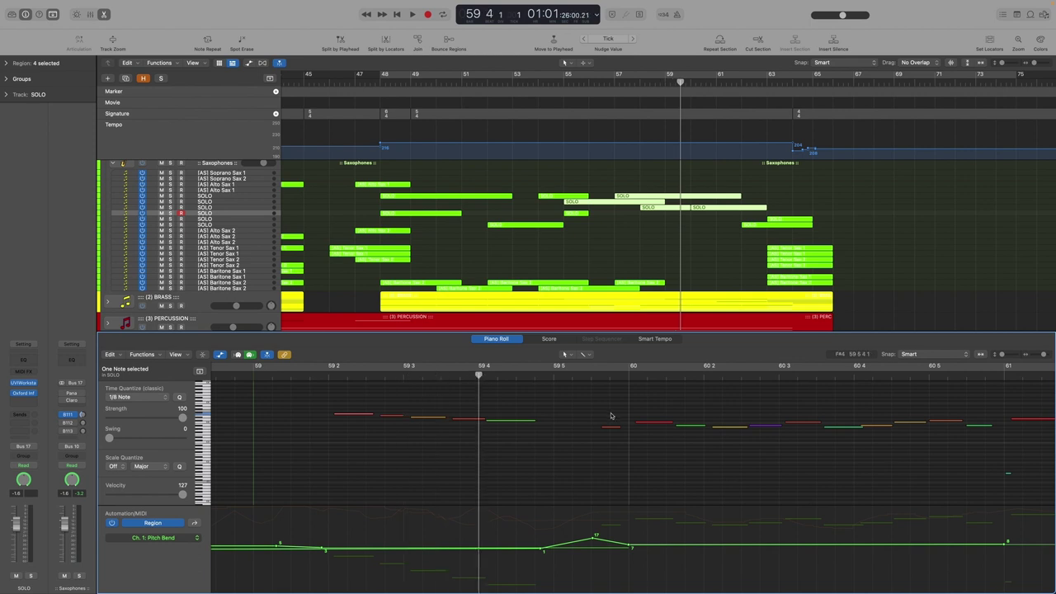
click(629, 376)
drag(608, 413, 643, 442)
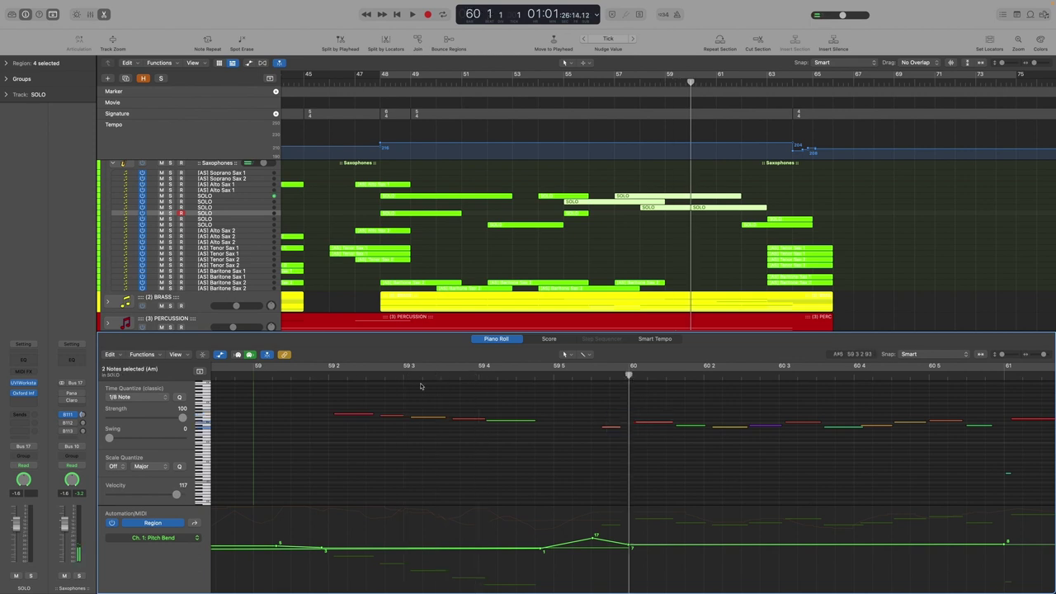
Audition the solo from bar 60, select the long note at bar 62, and clear the region selection.
key(space)
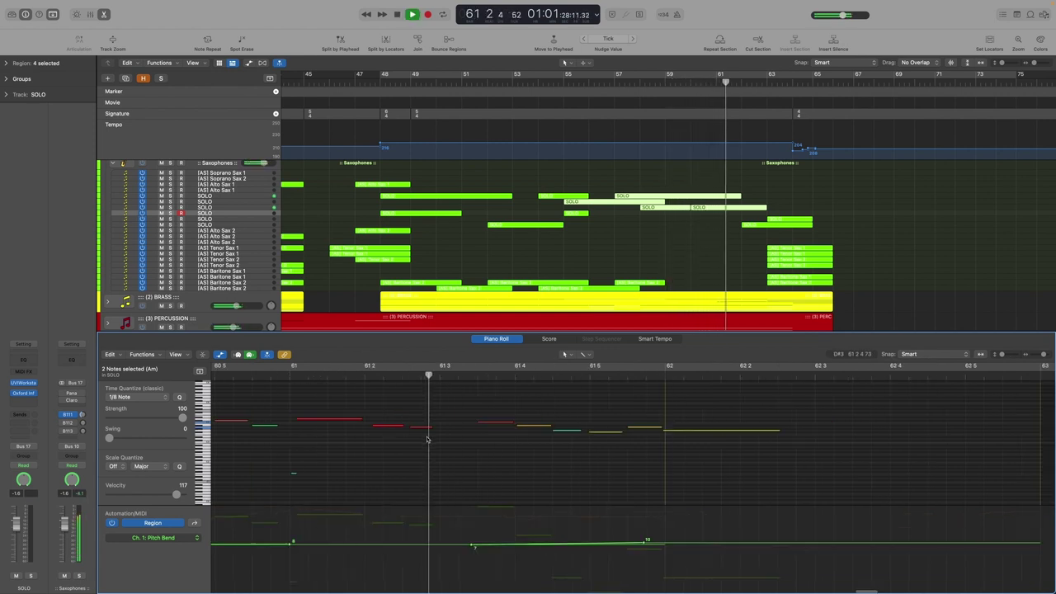
key(space)
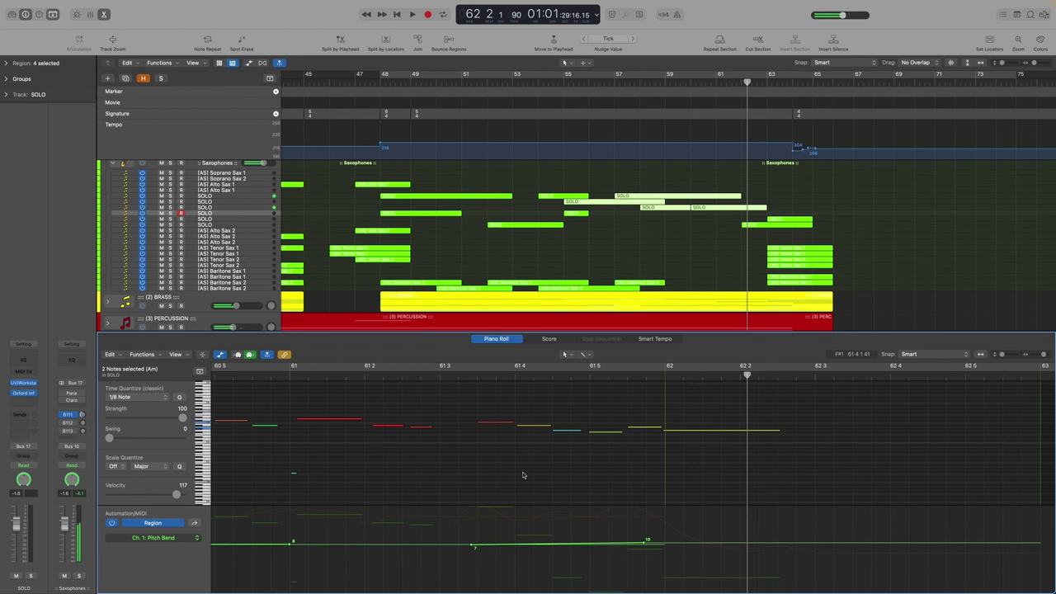
click(698, 430)
scroll(605, 470, down, 5)
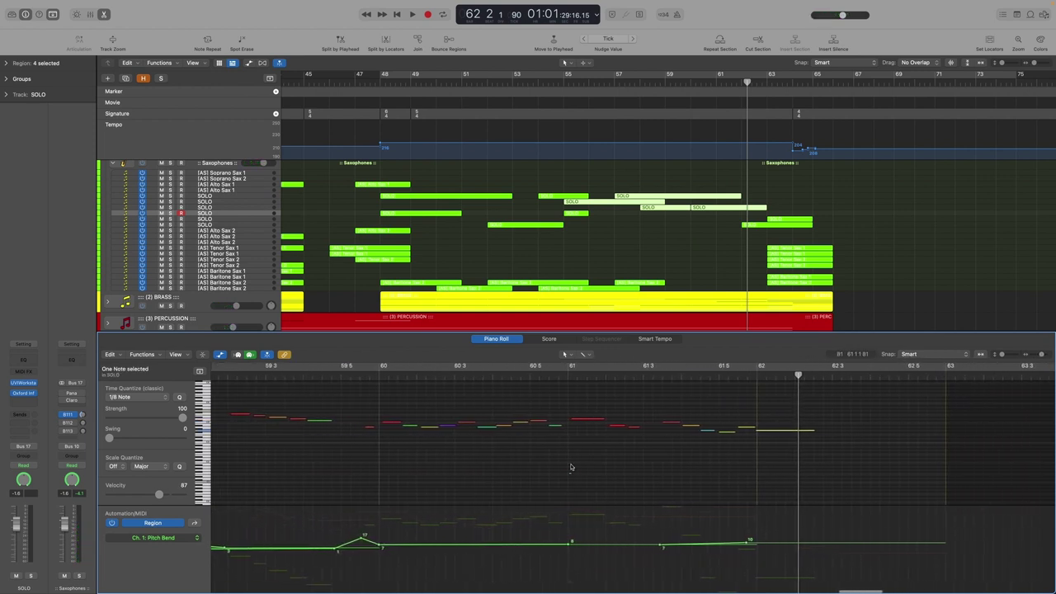
click(632, 251)
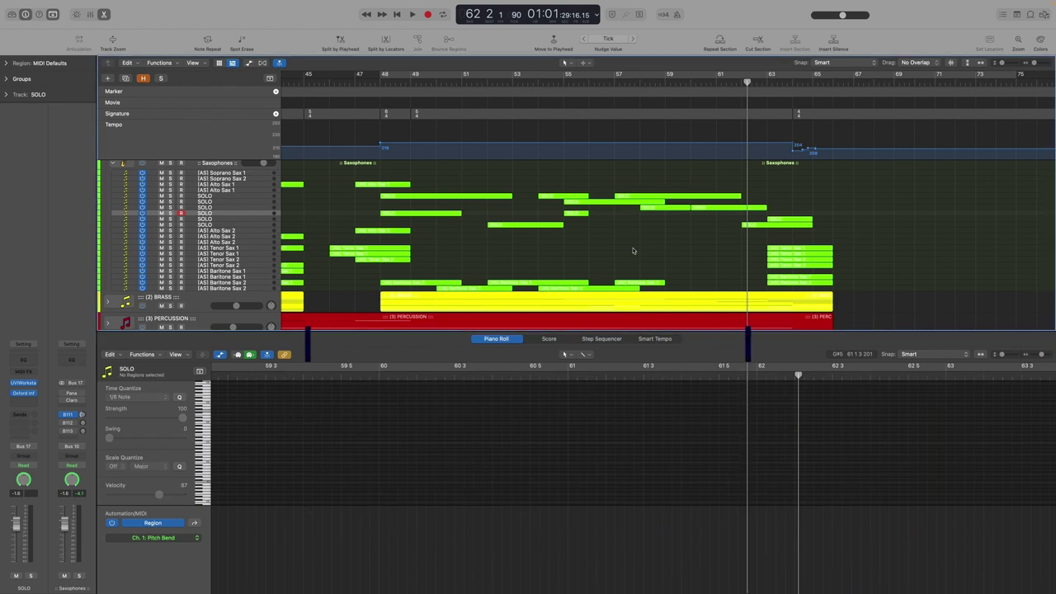
Reopen the four SOLO regions between bars 55 and 63 in the Piano Roll and show Ch. 1: Note Velocity in the automation lane.
key(e)
key(space)
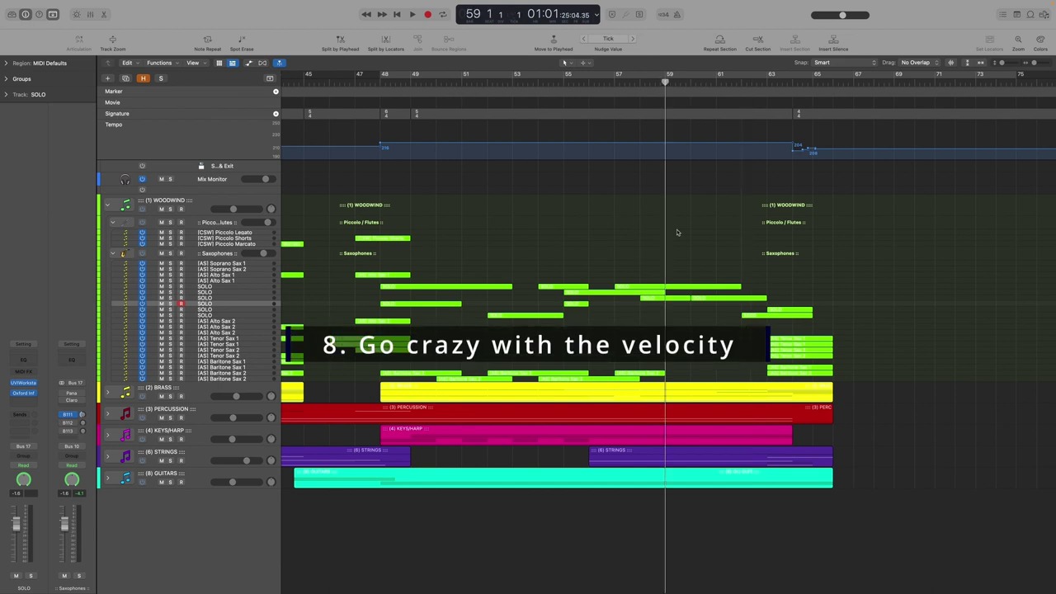
drag(658, 269, 720, 318)
key(e)
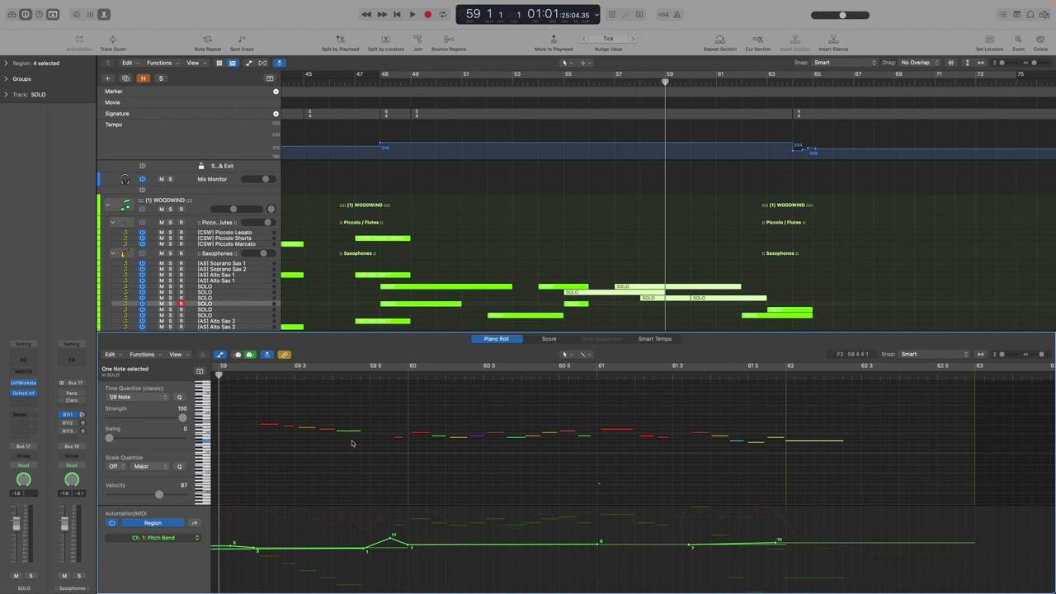
click(162, 538)
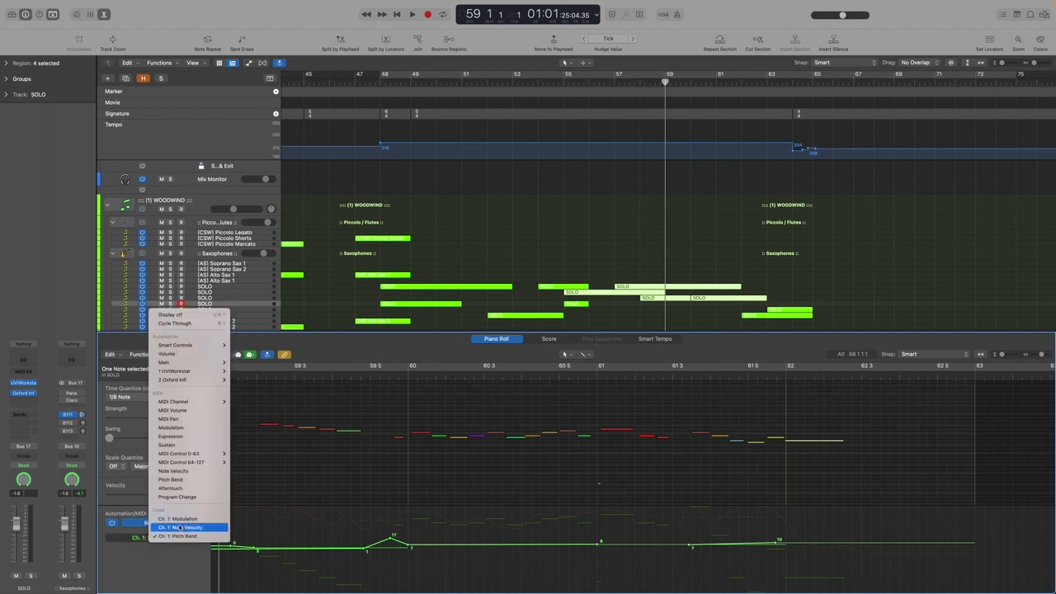
click(180, 528)
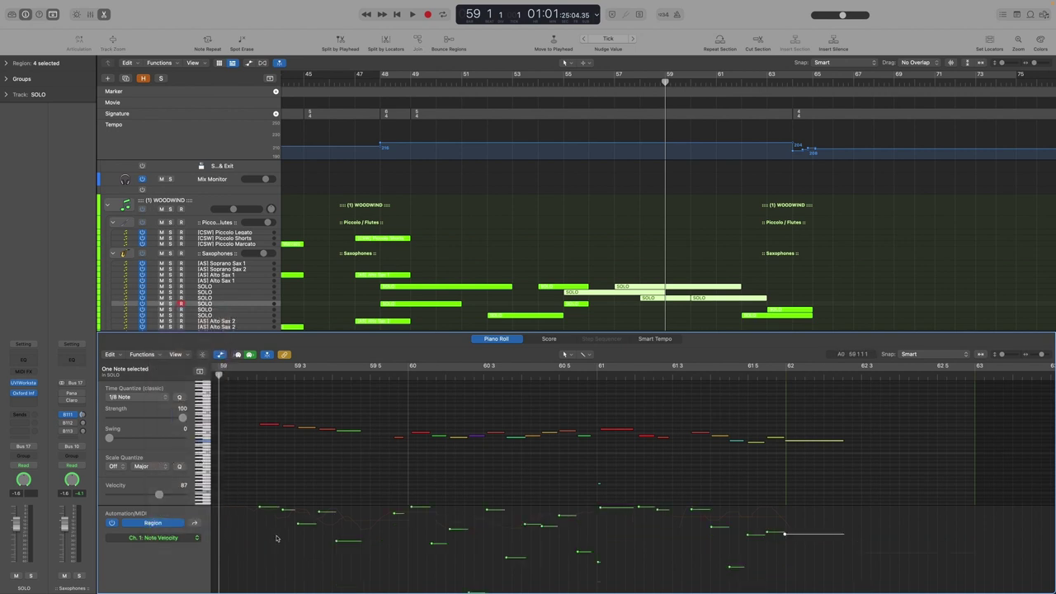
Audition the solo phrase from bar 59 against its note velocities, close the Piano Roll, and deselect the regions.
click(558, 473)
key(space)
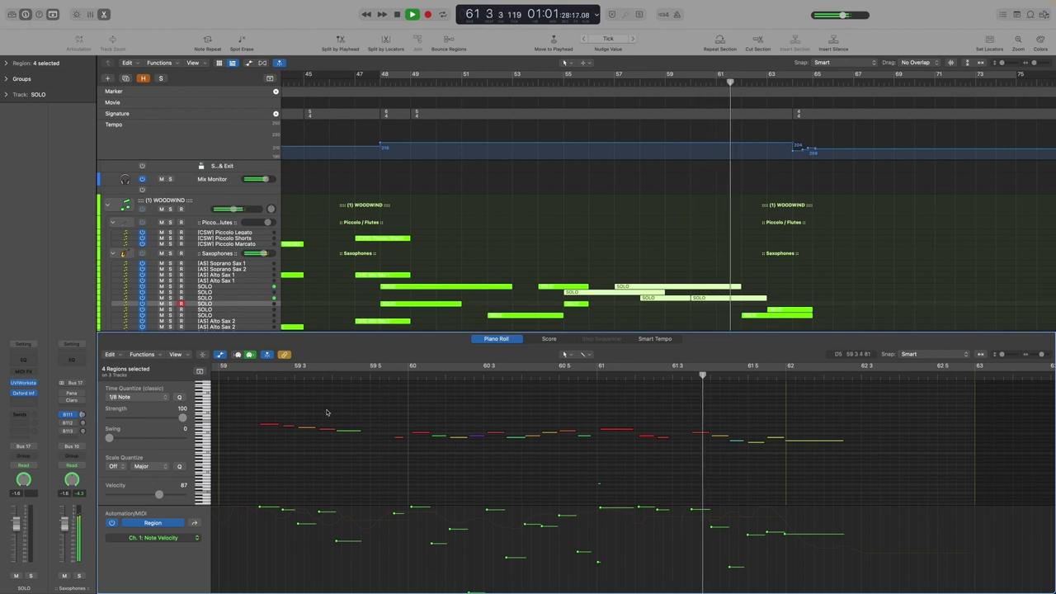
key(space)
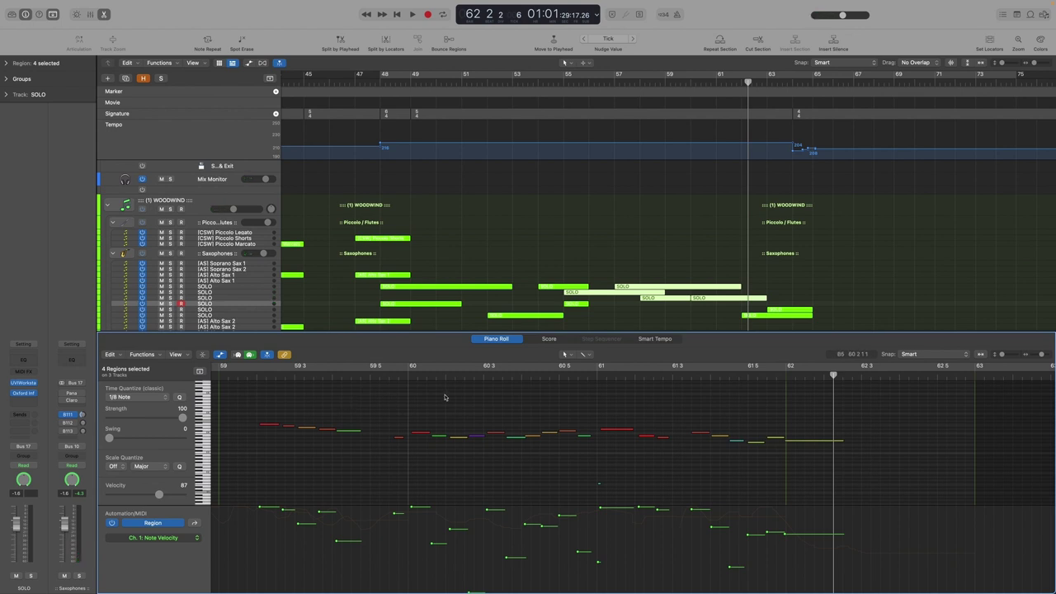
key(p)
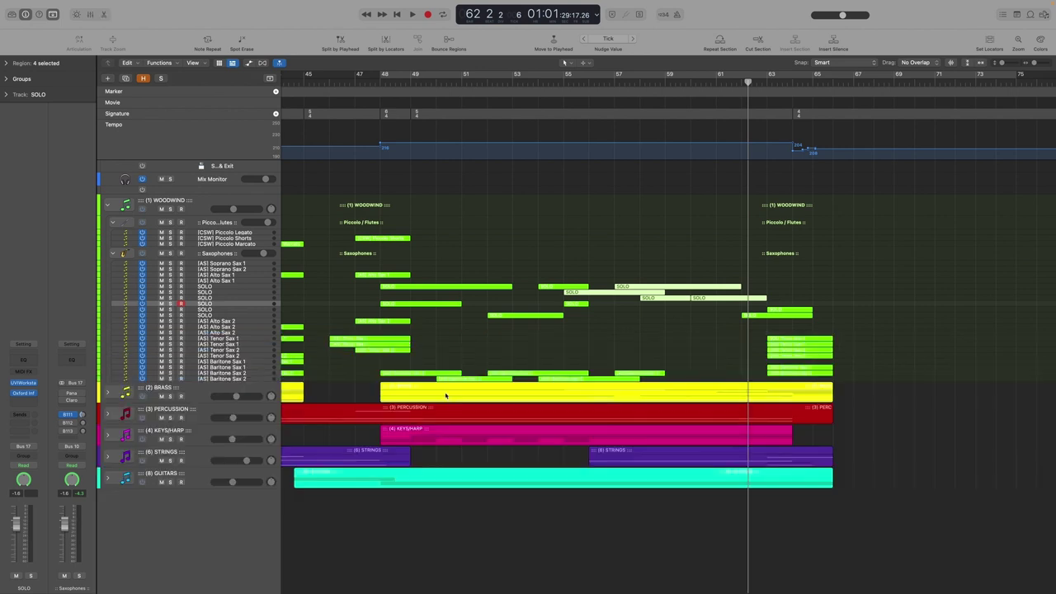
click(637, 350)
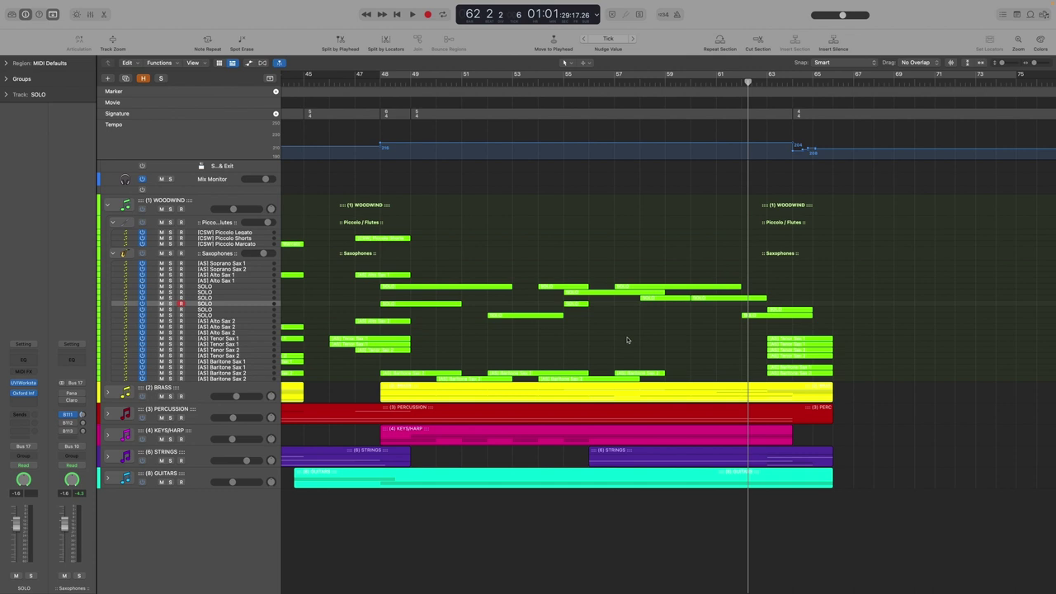
Examine the note velocities of the two SOLO regions between bars 62 and 65 in the Piano Roll and close it.
scroll(738, 328, right, 2)
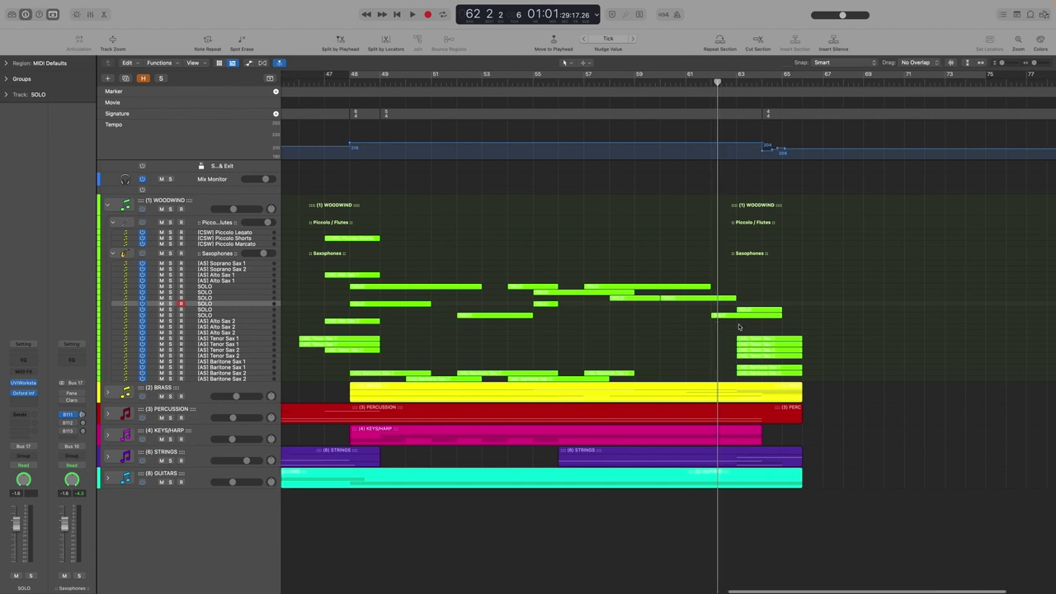
scroll(738, 327, up, 5)
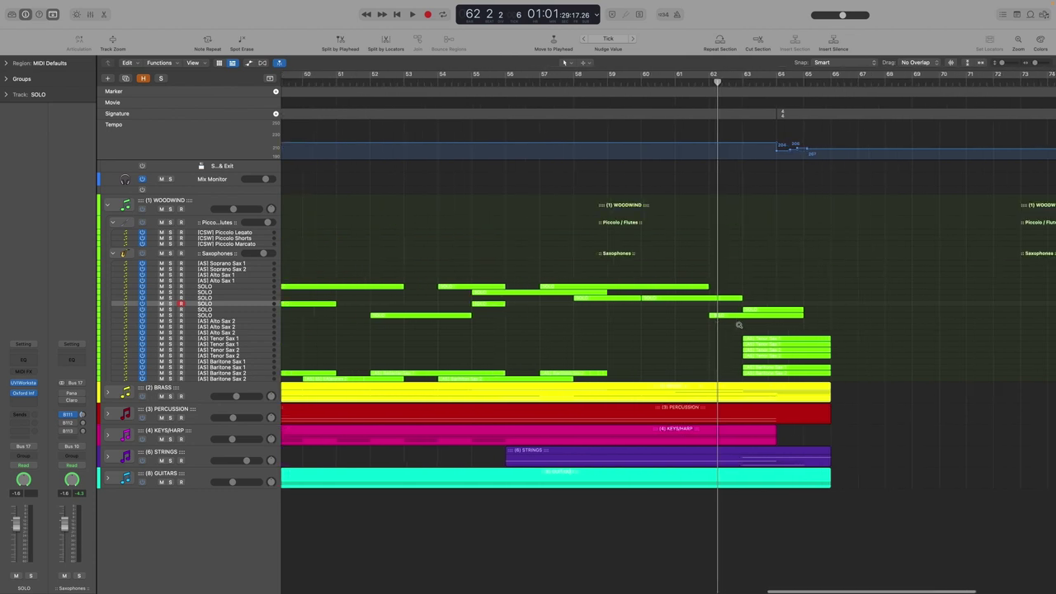
drag(783, 297, 785, 317)
double_click(785, 314)
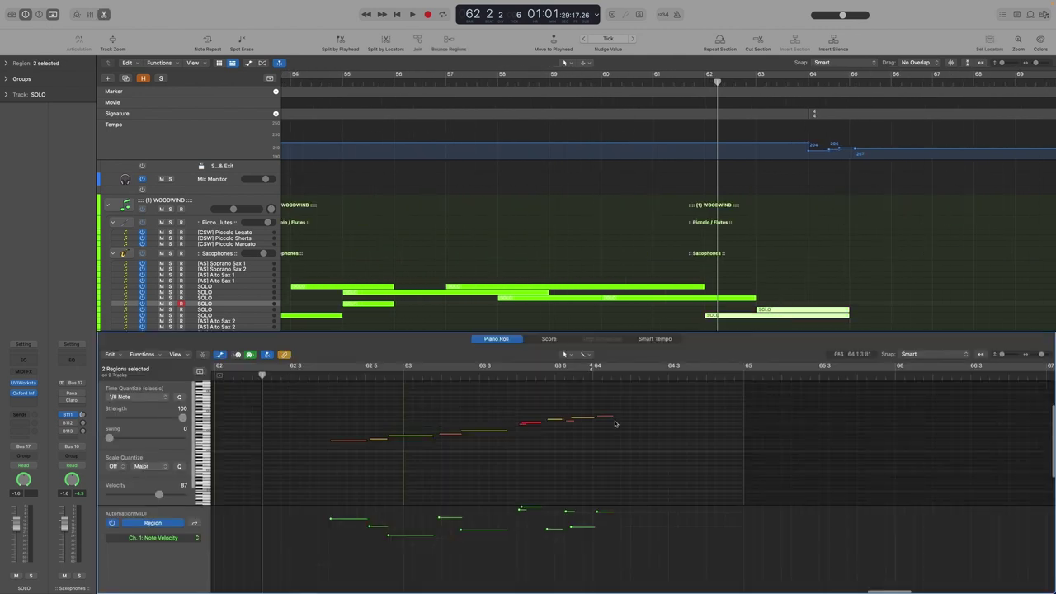
key(p)
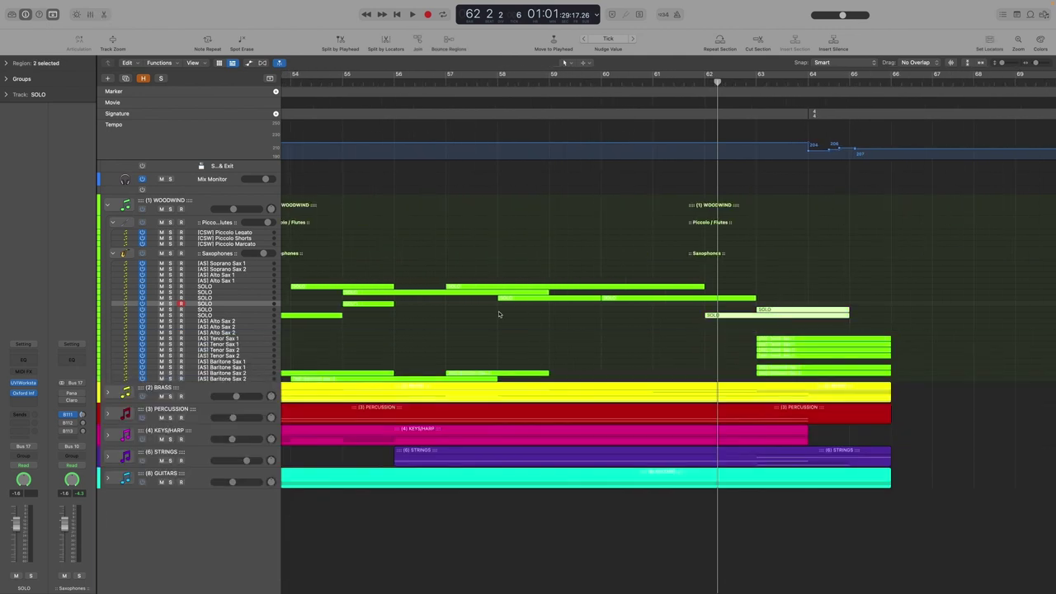
Play the full arrangement from around the start of the saxophone solo and stop in bar 55.
scroll(495, 315, down, 4)
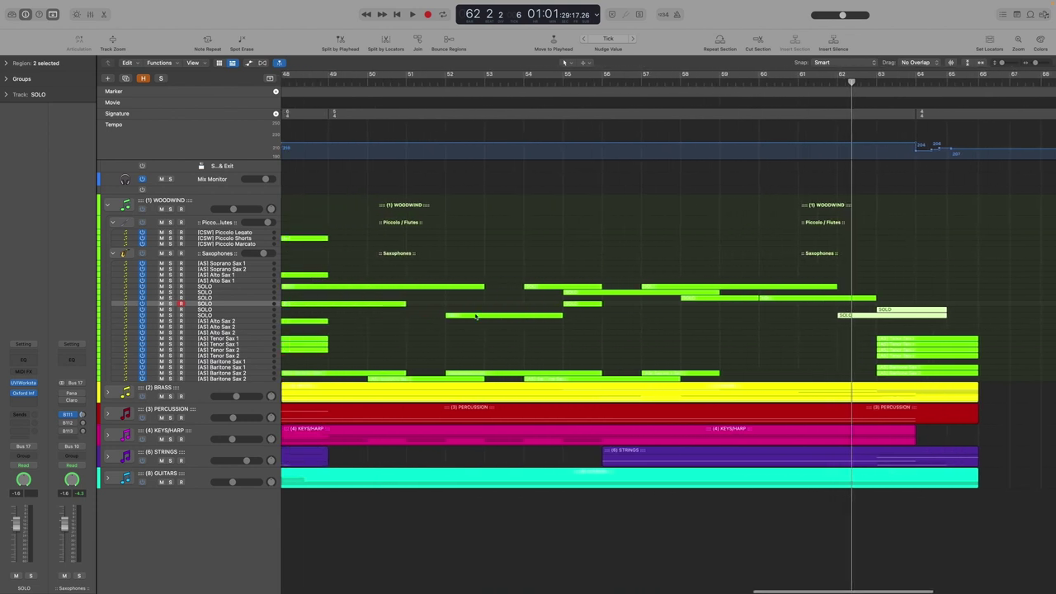
scroll(475, 315, left, 2)
click(317, 80)
key(space)
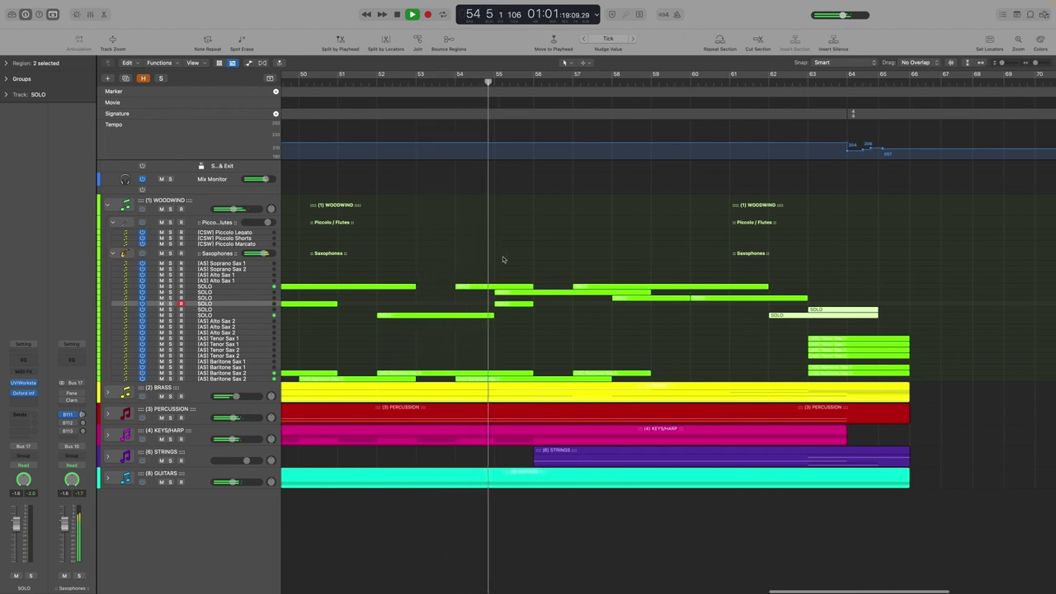
key(space)
Inspect the short SOLO region at bar 55, play from bar 55 beat 2 into bar 64, and close the Piano Roll.
click(504, 305)
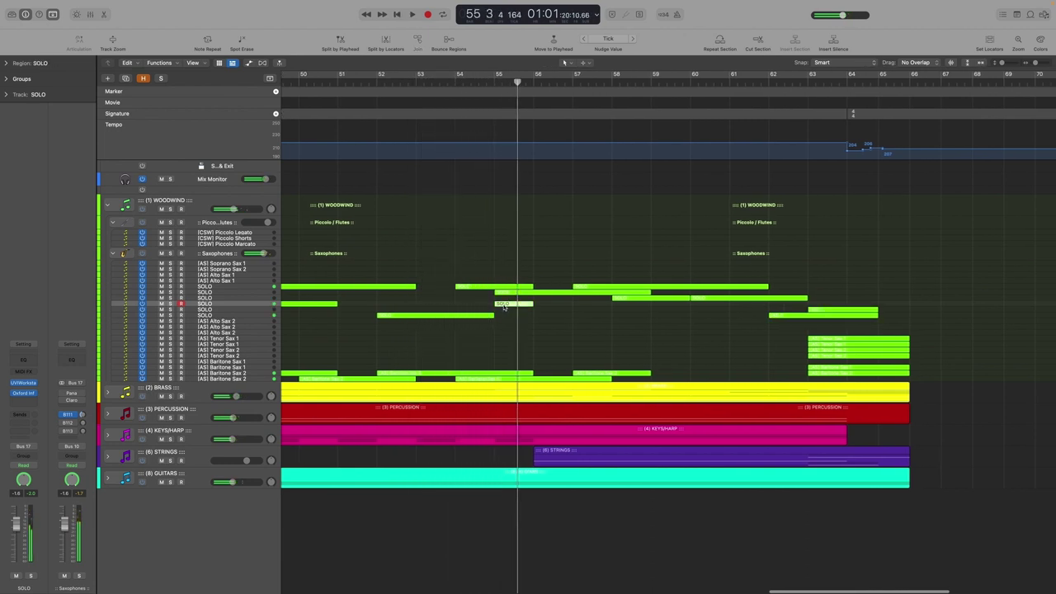
double_click(504, 305)
click(256, 379)
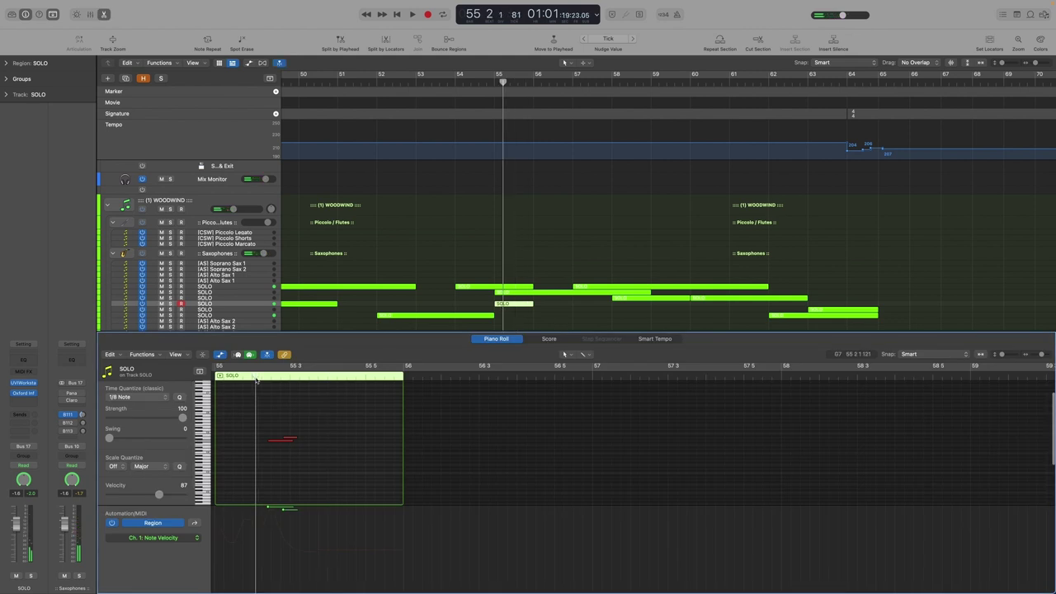
key(space)
click(537, 334)
key(p)
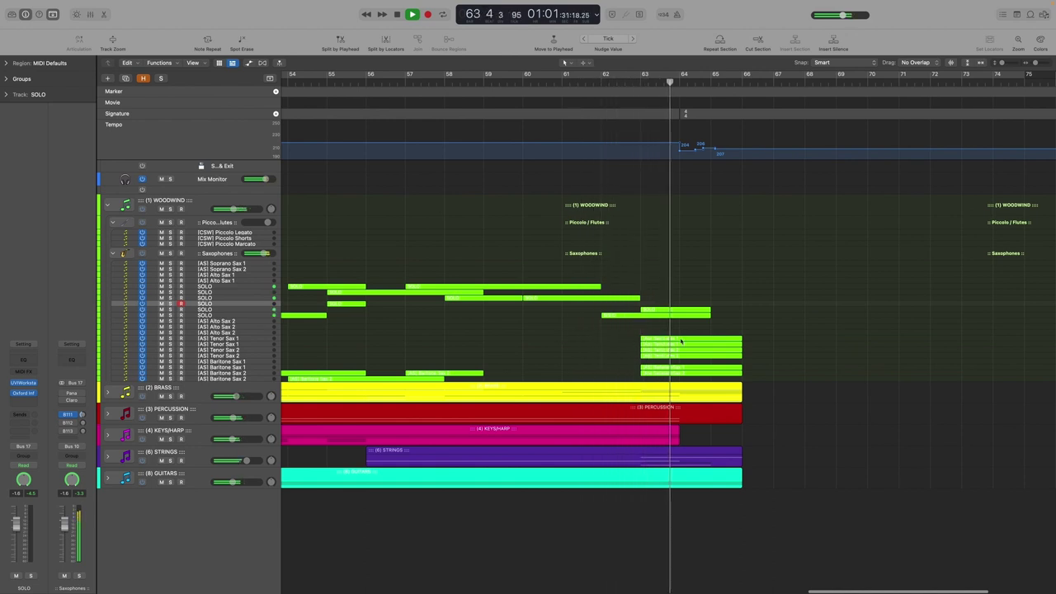
key(space)
Open the two SOLO regions between bars 62 and 65 in the Piano Roll and play from just before bar 63 beat 4.
drag(680, 301, 678, 322)
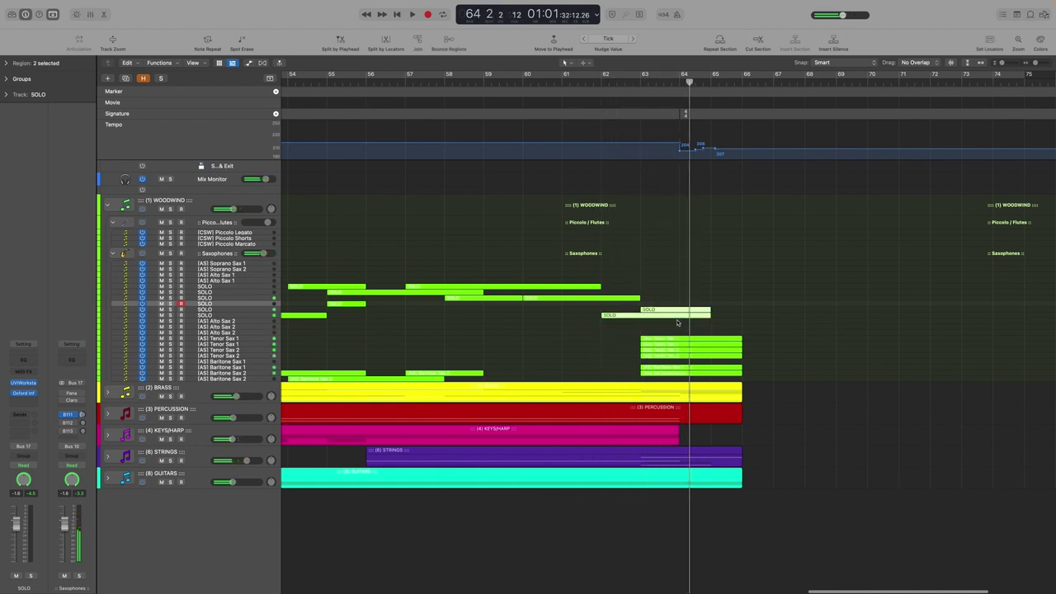
key(e)
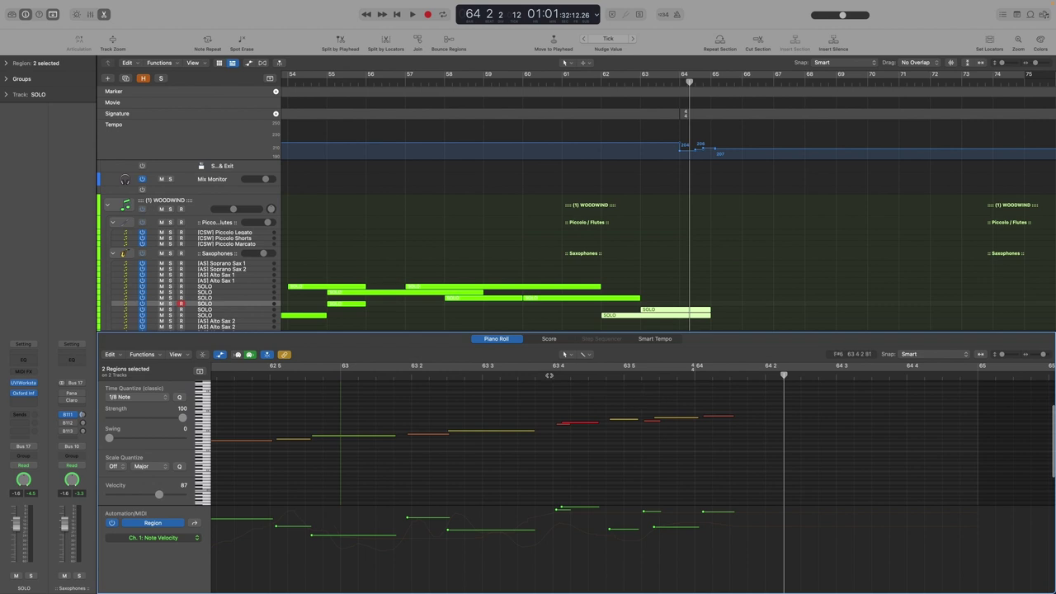
double_click(535, 377)
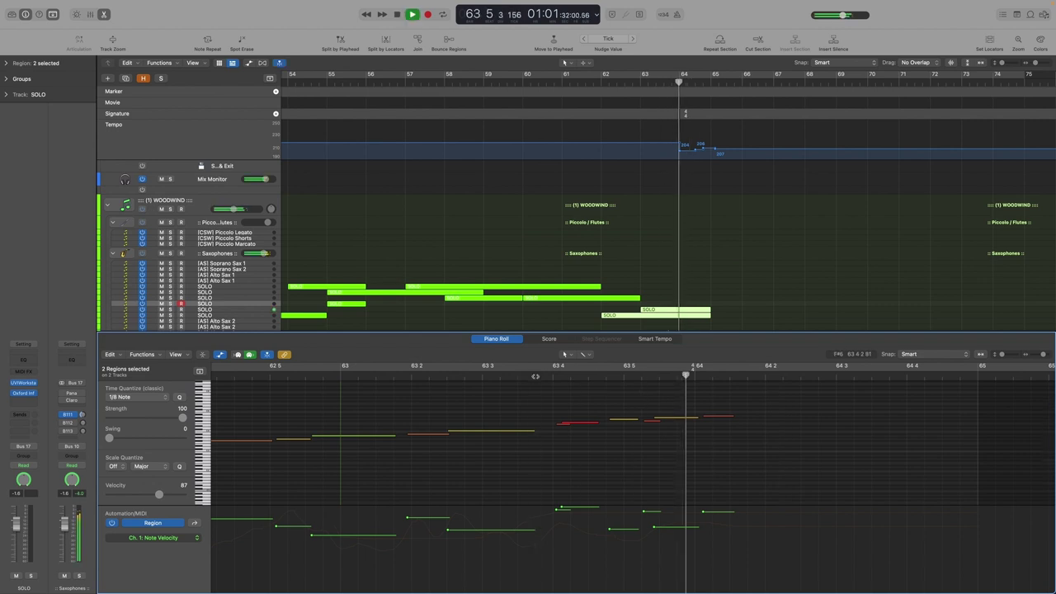
Set a cycle from just before bar 63 beat 4 to bar 65 and play the looped phrase.
key(space)
drag(543, 371, 756, 374)
key(space)
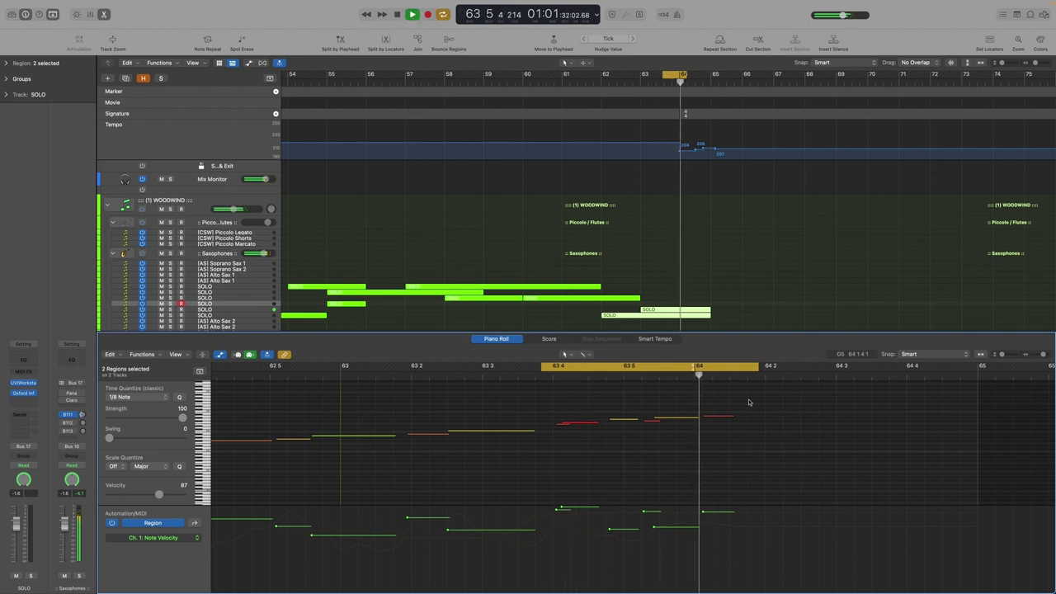
key(space)
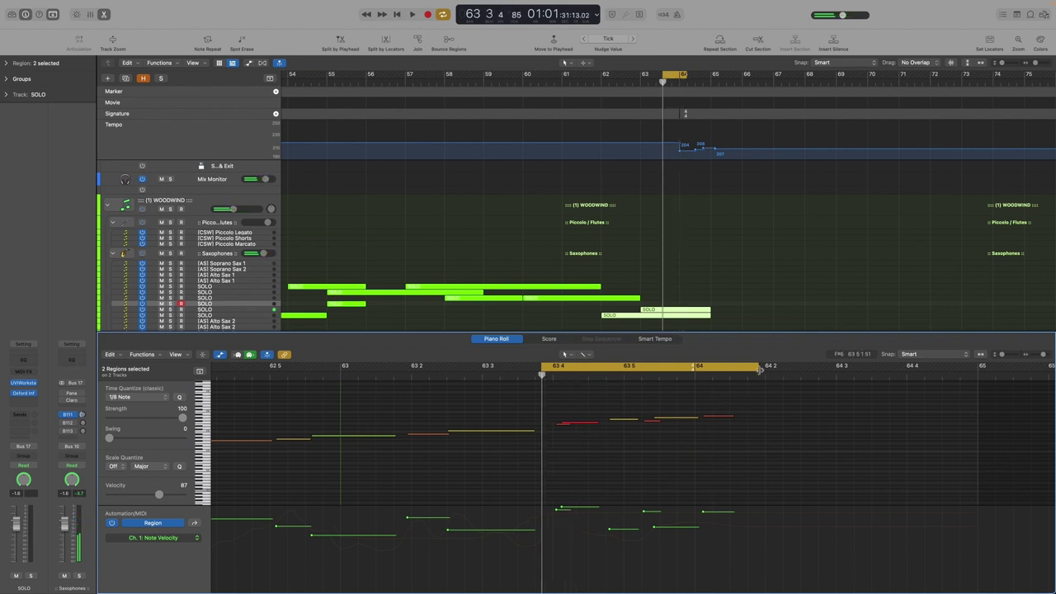
drag(759, 369, 980, 368)
key(space)
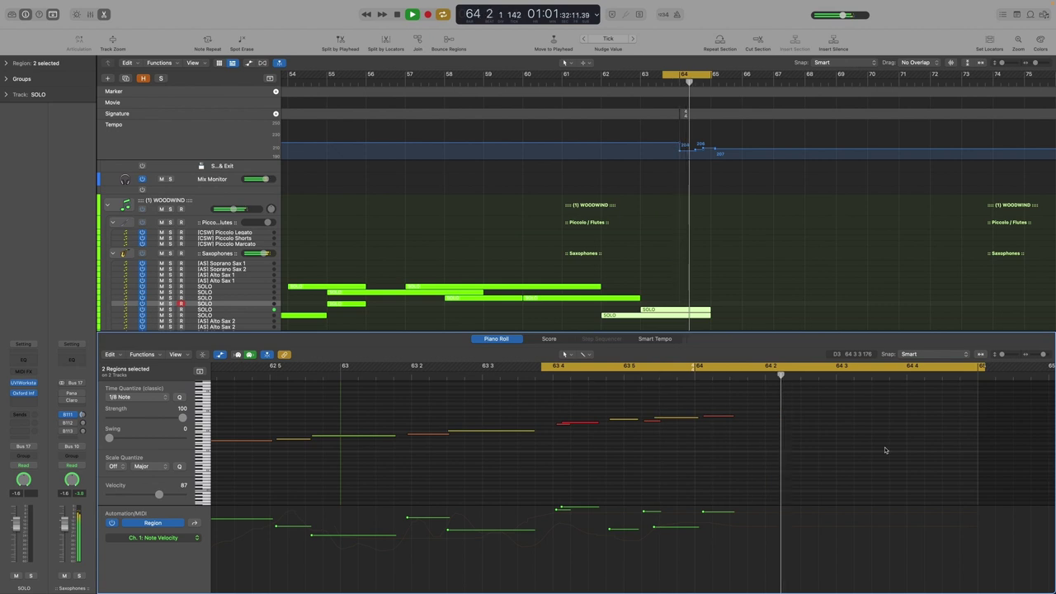
key(space)
Compare playback with and without the short ornament note just after bar 63 beat 5 by deleting and restoring it.
click(650, 421)
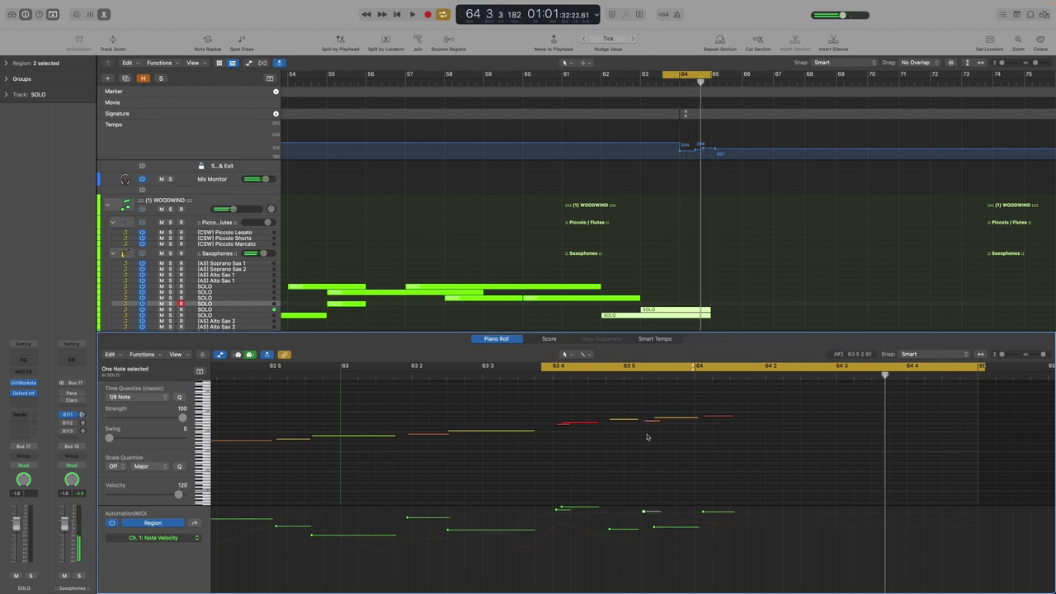
key(space)
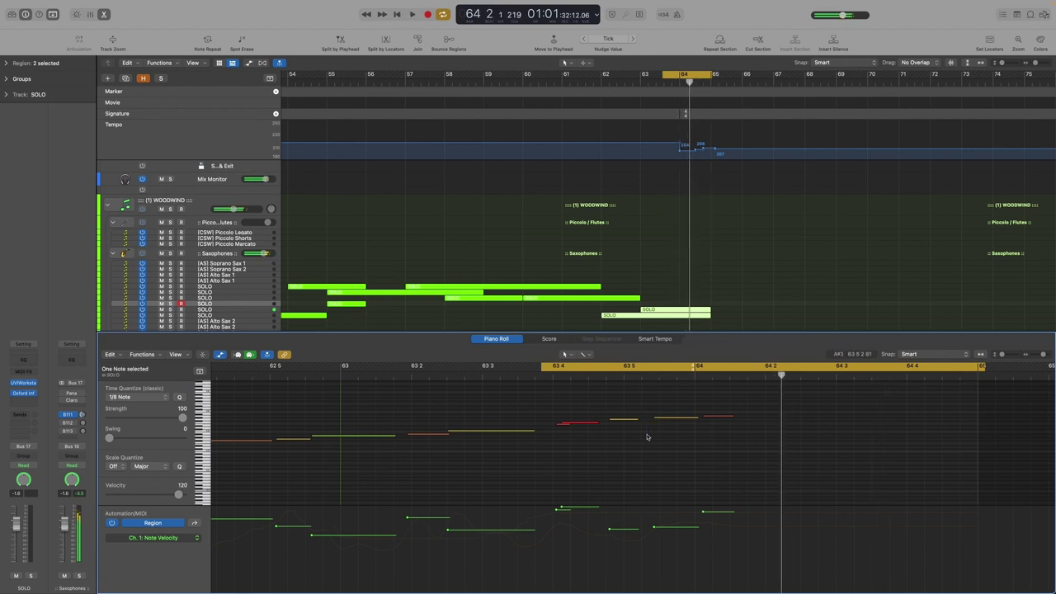
key(space)
key(space)
key(space)
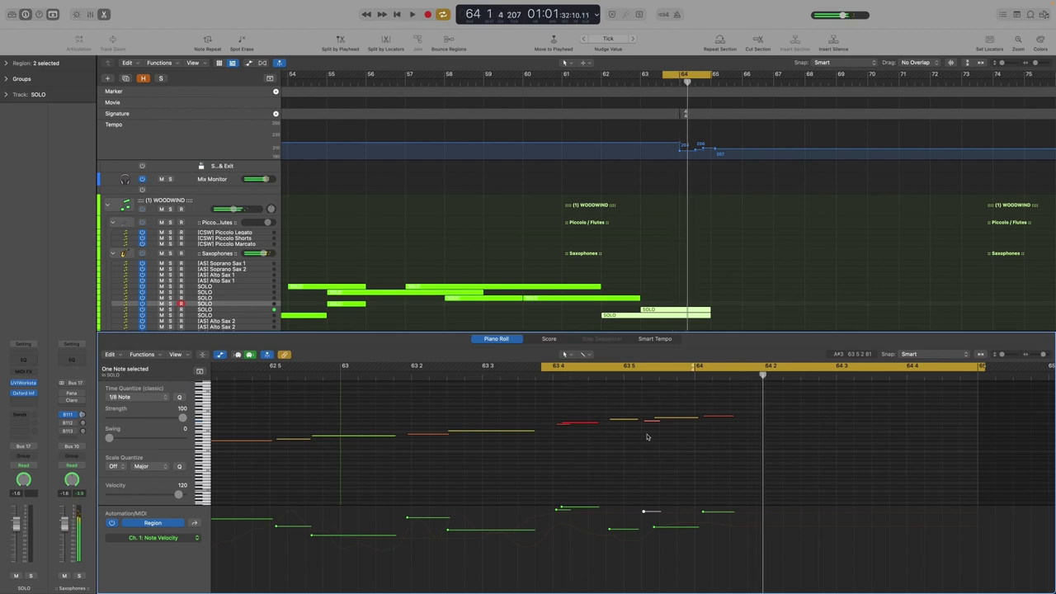
key(space)
key(space)
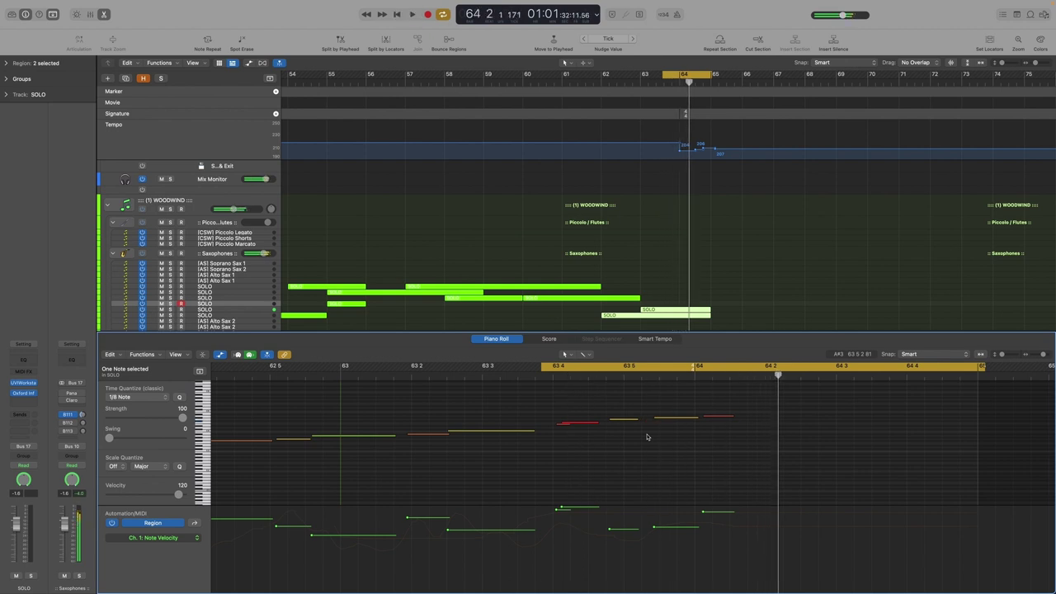
key(space)
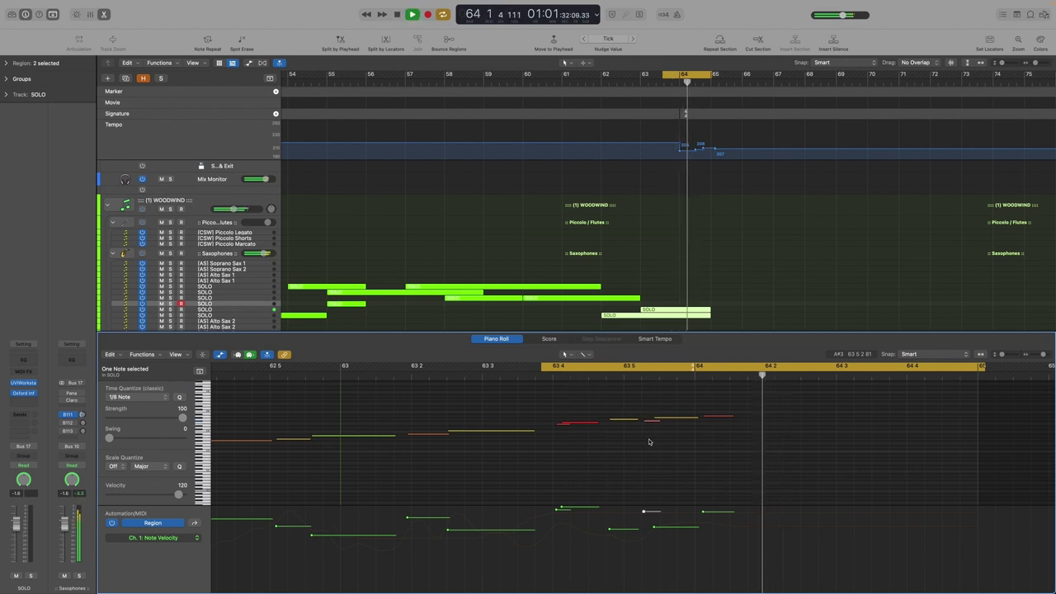
key(space)
Turn off the cycle and close the Piano Roll.
click(672, 369)
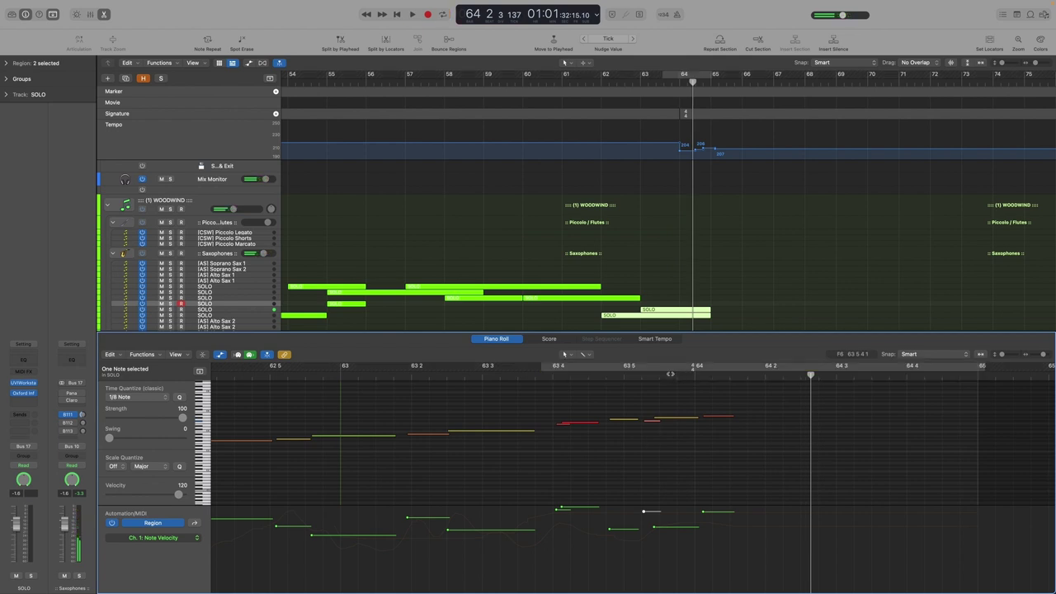
key(e)
click(595, 360)
Open the SOLO region ending at bar 53 in the Piano Roll and select the six descending fall notes at its end.
scroll(587, 357, left, 5)
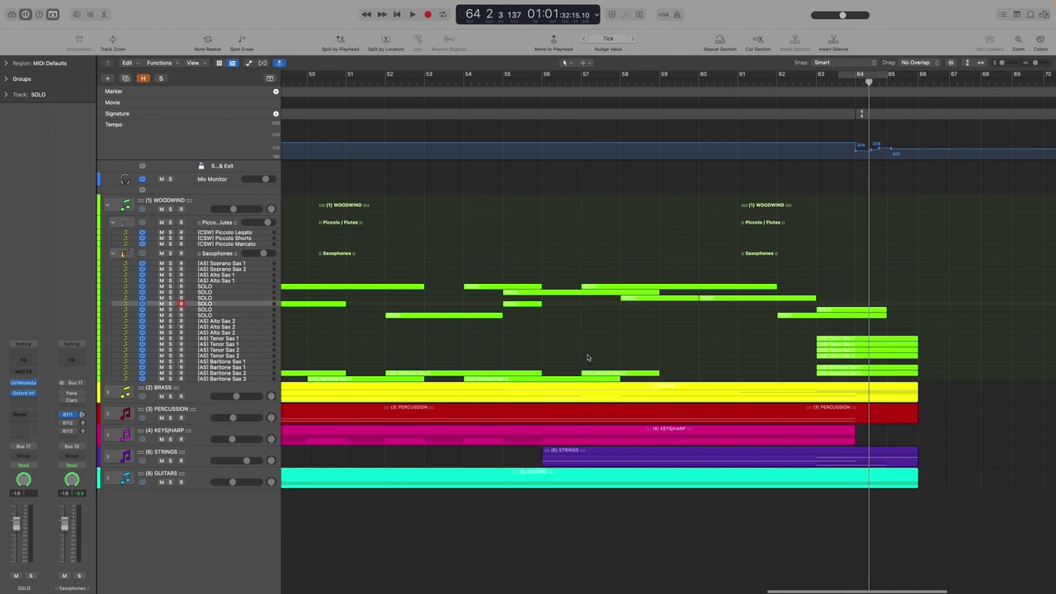
scroll(588, 358, left, 1)
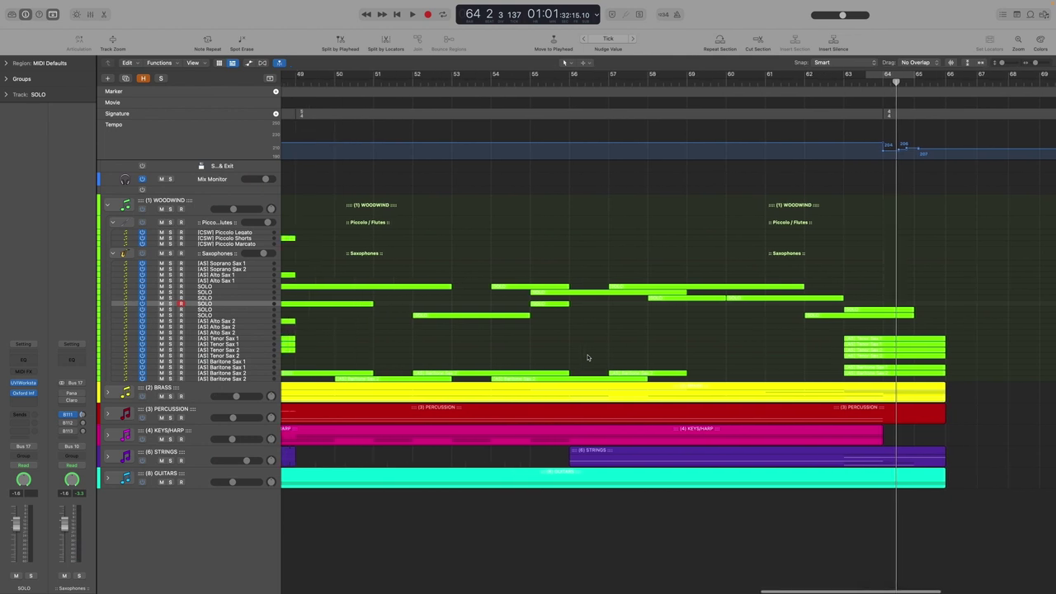
key(e)
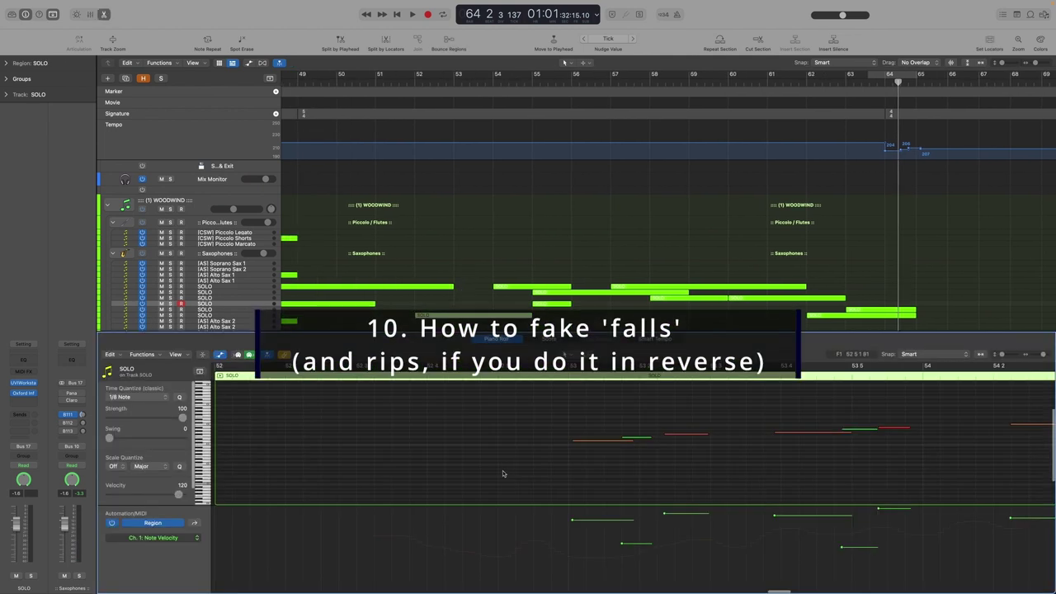
scroll(496, 469, down, 5)
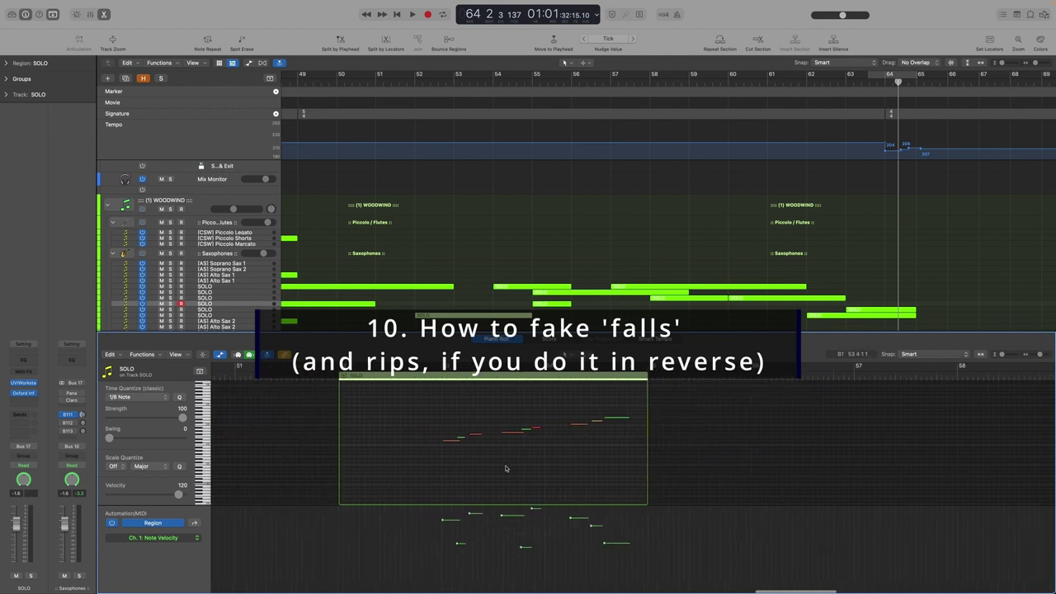
click(431, 290)
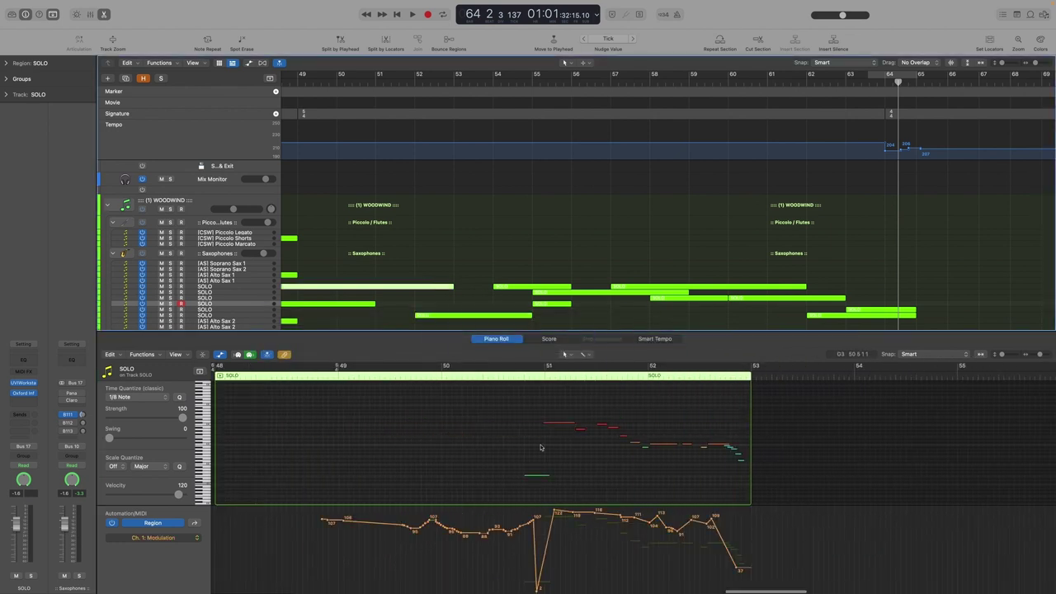
drag(709, 425, 750, 474)
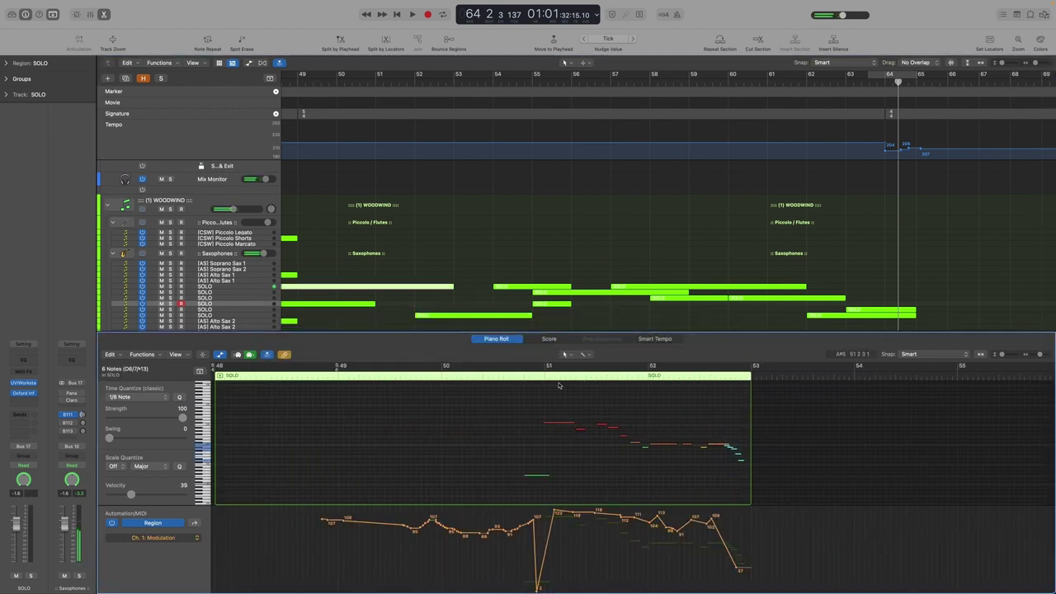
Trim the beginning of the SOLO region that ends at bar 53 so it starts midway through bar 50.
click(273, 429)
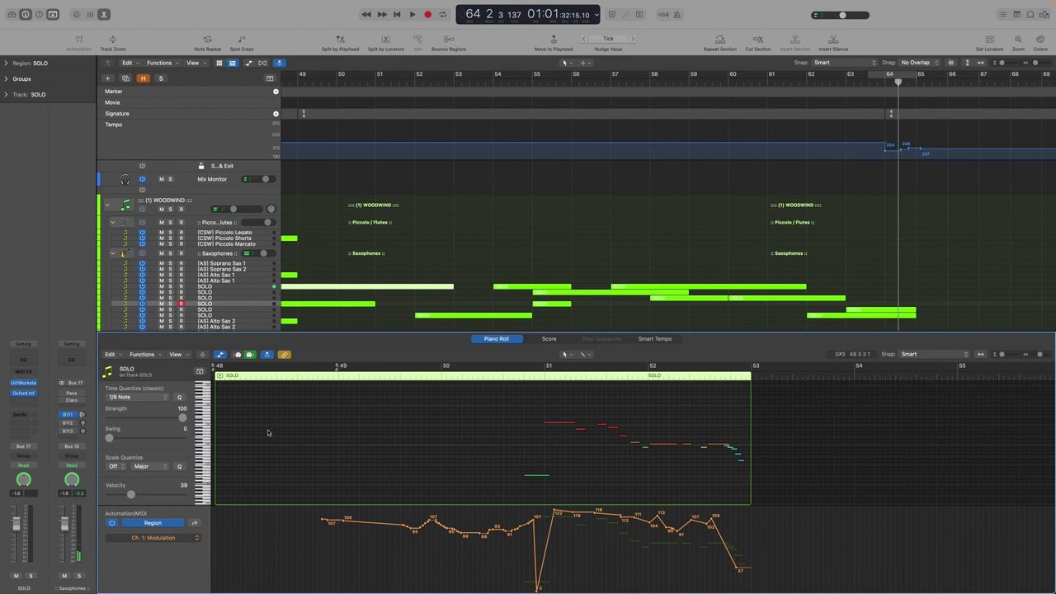
drag(243, 437, 523, 387)
key(super+u)
key(ctrl+s)
key(space)
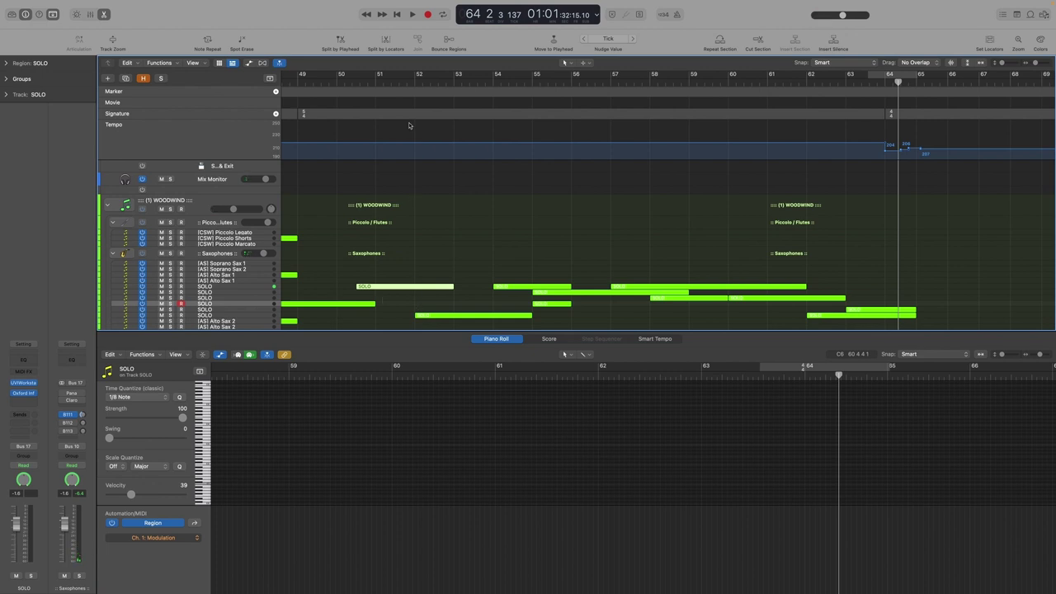
Solo and loop the trimmed SOLO region, play it into bar 51, and turn solo and cycle off.
click(395, 76)
scroll(377, 434, left, 2)
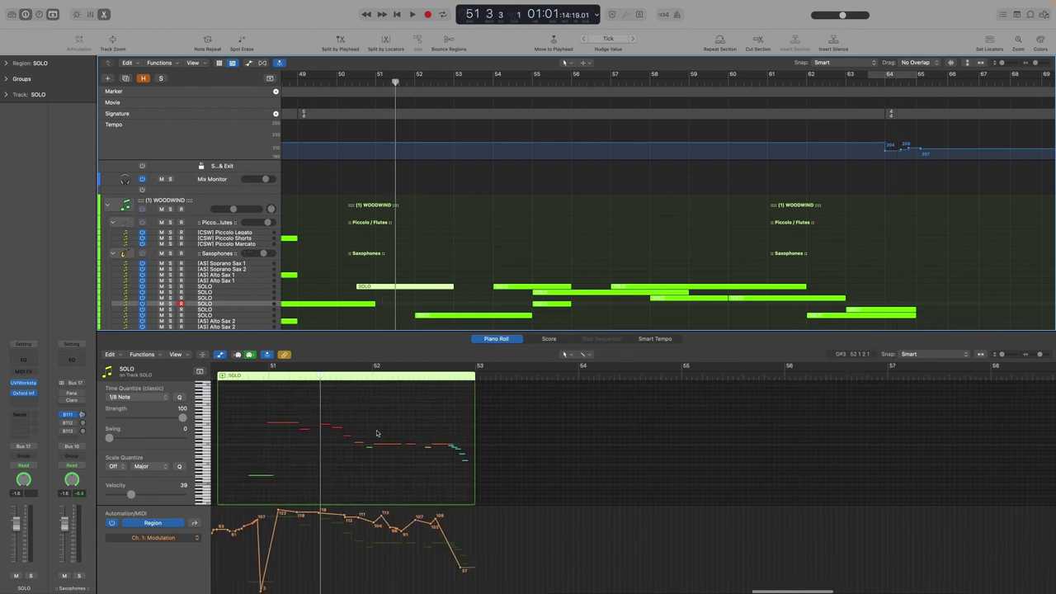
scroll(377, 433, left, 1)
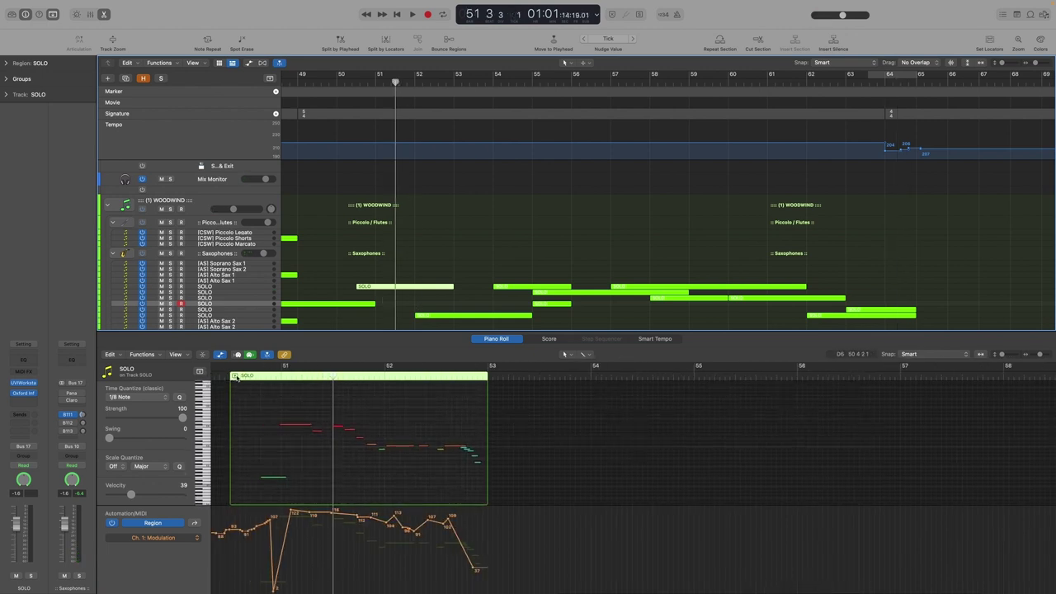
key(super+u)
key(ctrl+s)
key(space)
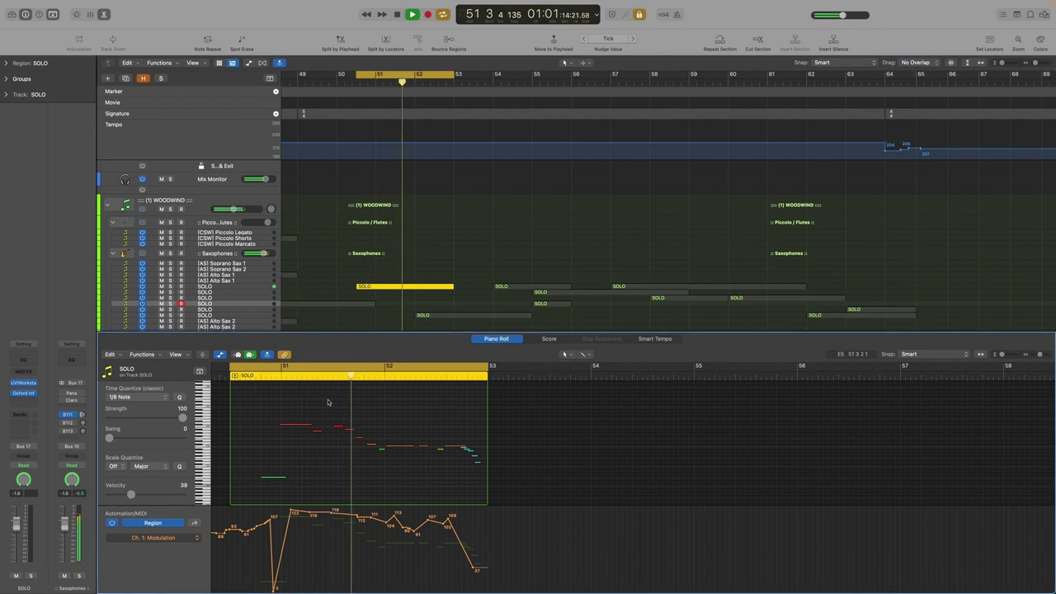
key(space)
key(c)
key(ctrl+s)
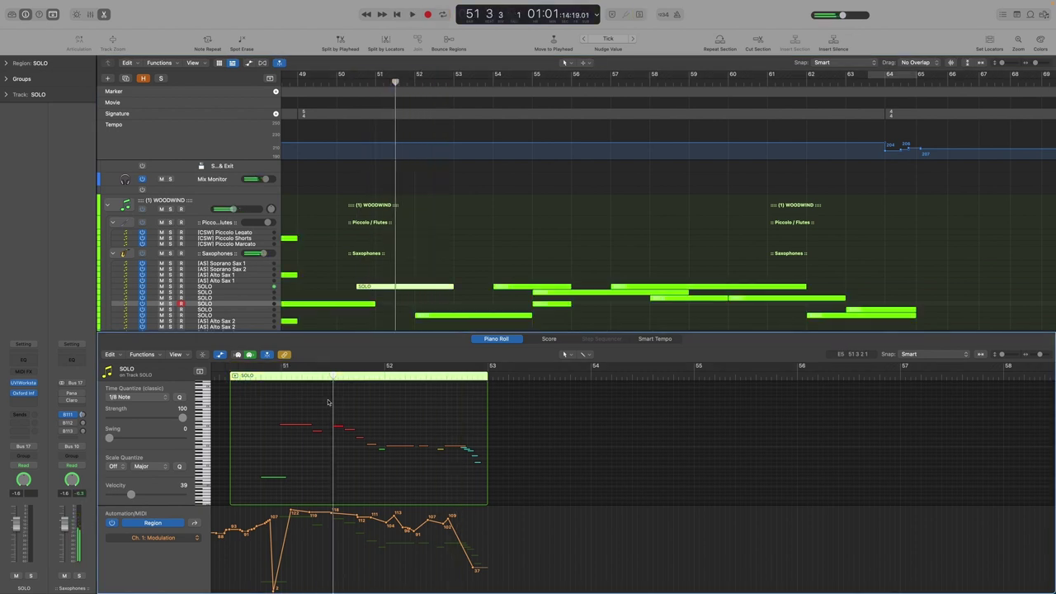
Replay the trimmed region soloed and looped while selecting its six closing fall notes, and turn solo and cycle off.
key(ctrl+s)
key(c)
key(space)
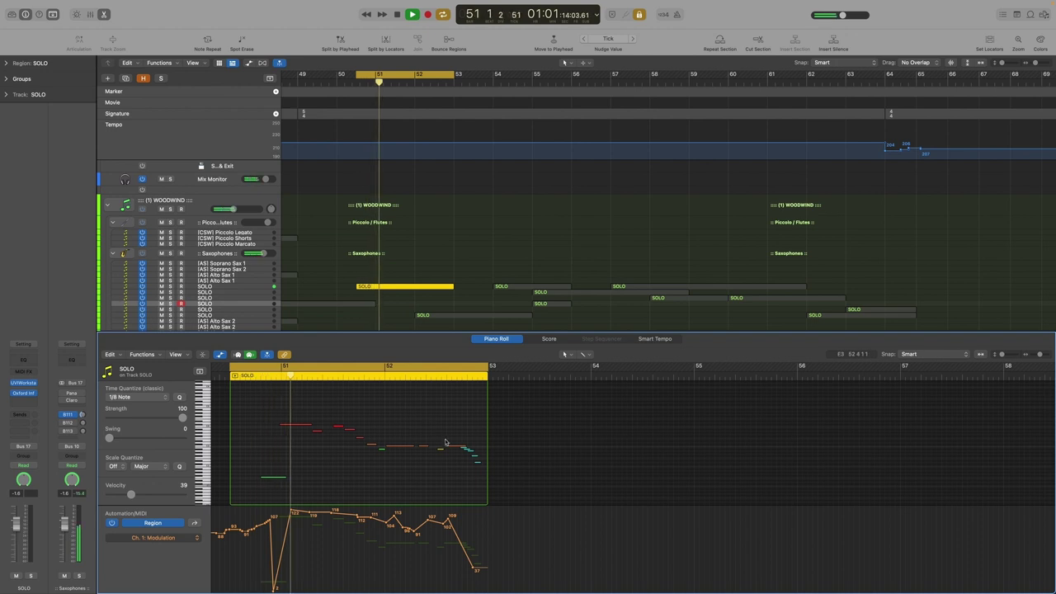
drag(449, 436, 487, 479)
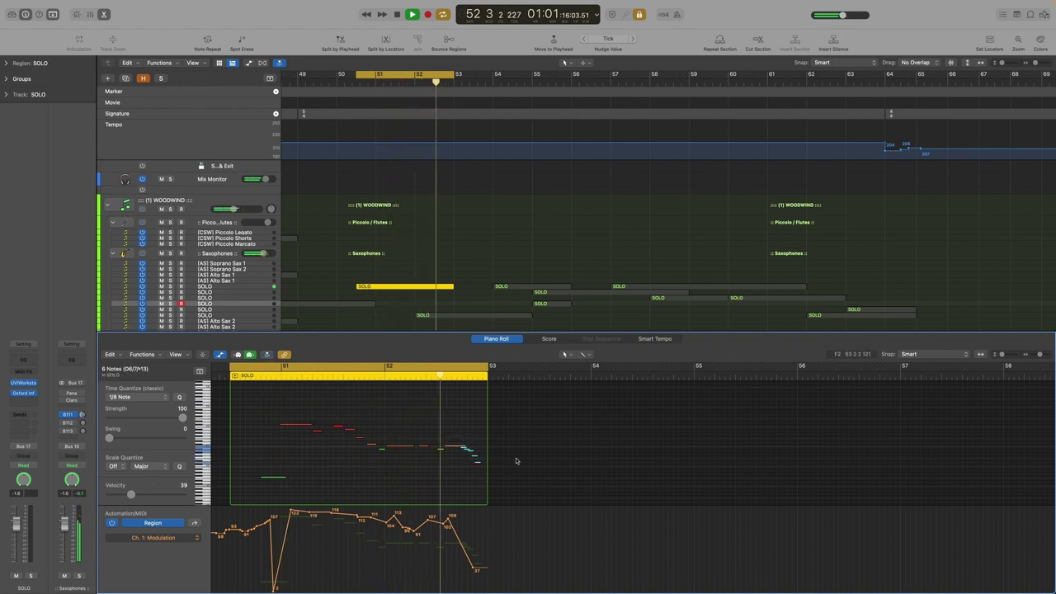
key(space)
key(c)
key(ctrl+s)
Examine the fall notes at the end of bar 52 up close and play the phrase with the full arrangement.
click(493, 462)
scroll(491, 465, up, 5)
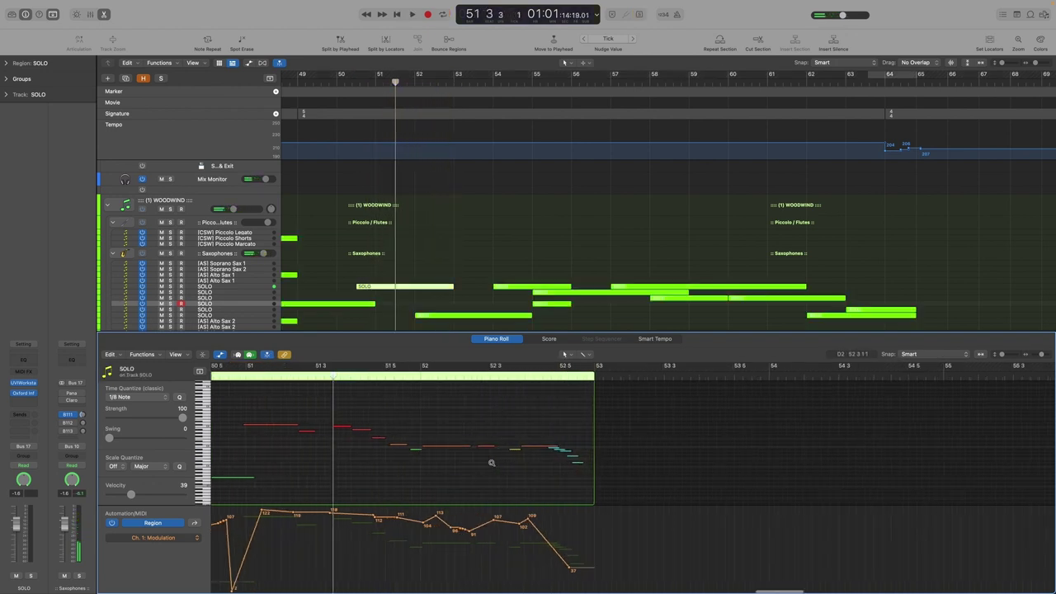
drag(544, 427, 617, 472)
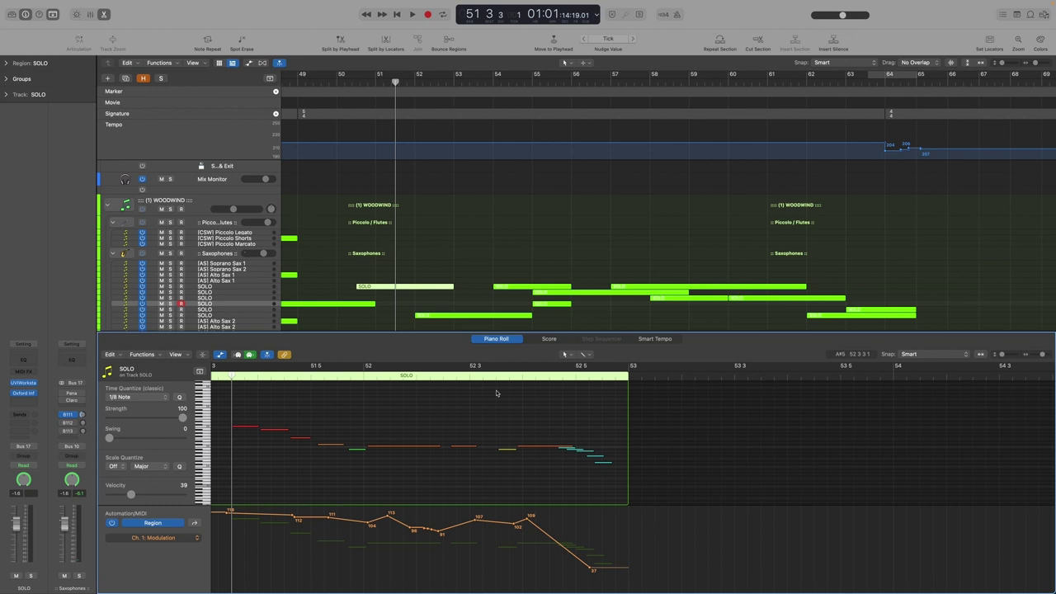
key(space)
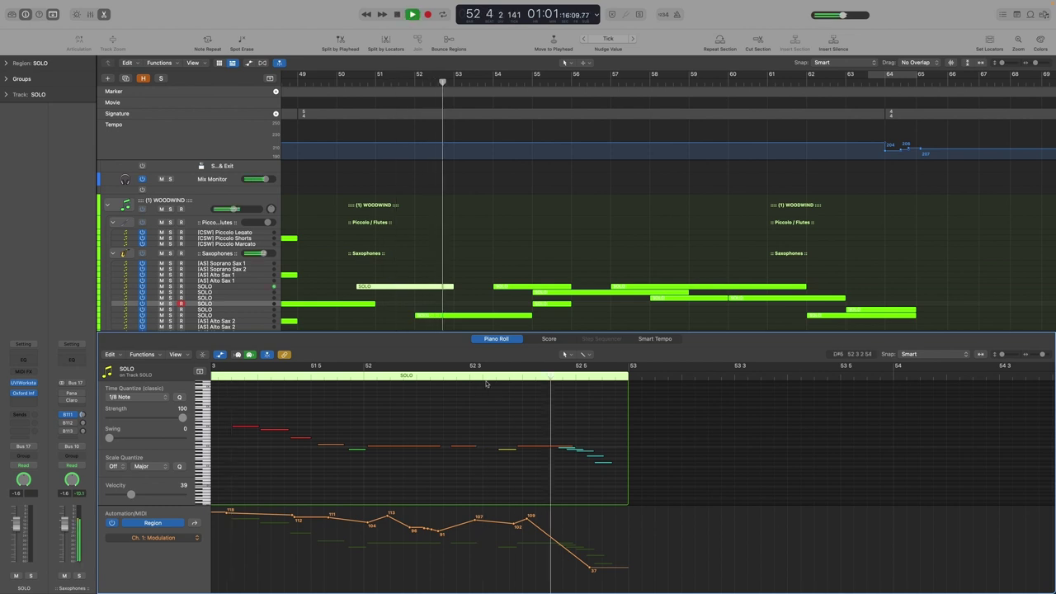
click(344, 379)
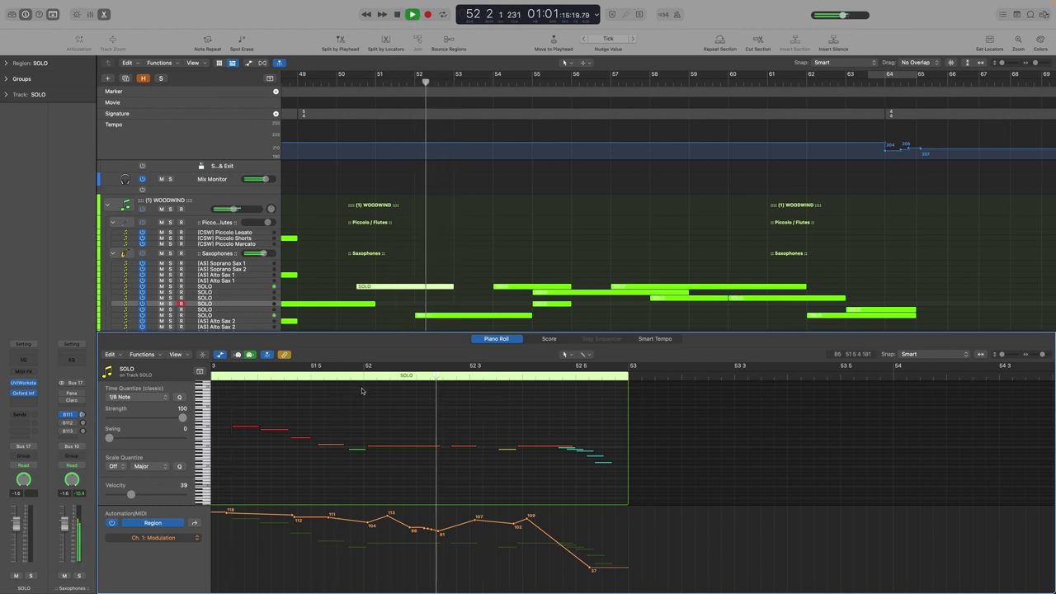
Delete the fall notes at the end of bar 52, raise the last modulation point to 97, and play the result.
drag(583, 436, 612, 484)
key(Delete)
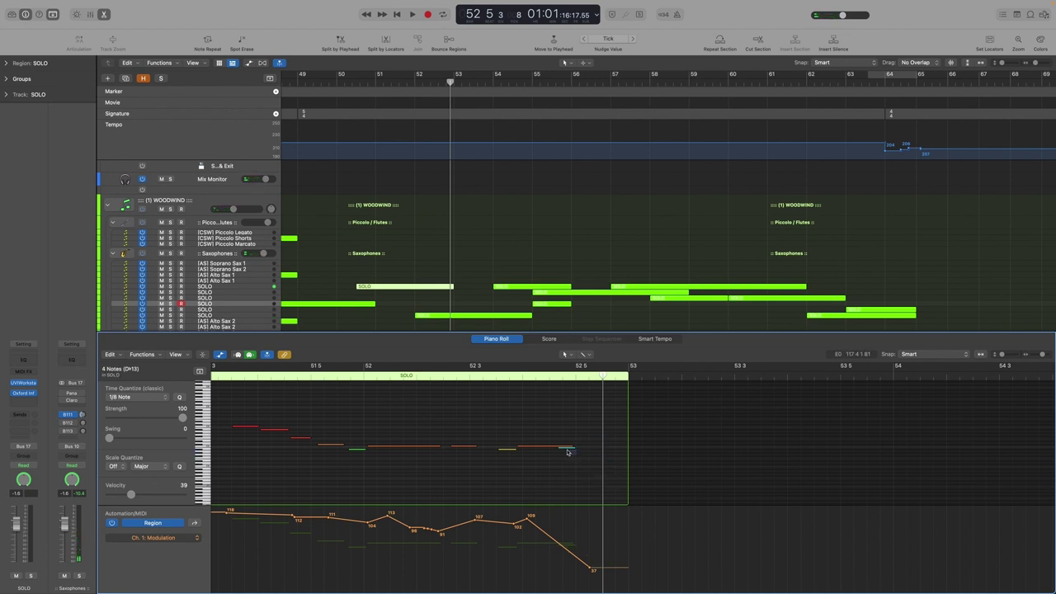
click(566, 450)
drag(591, 571, 593, 528)
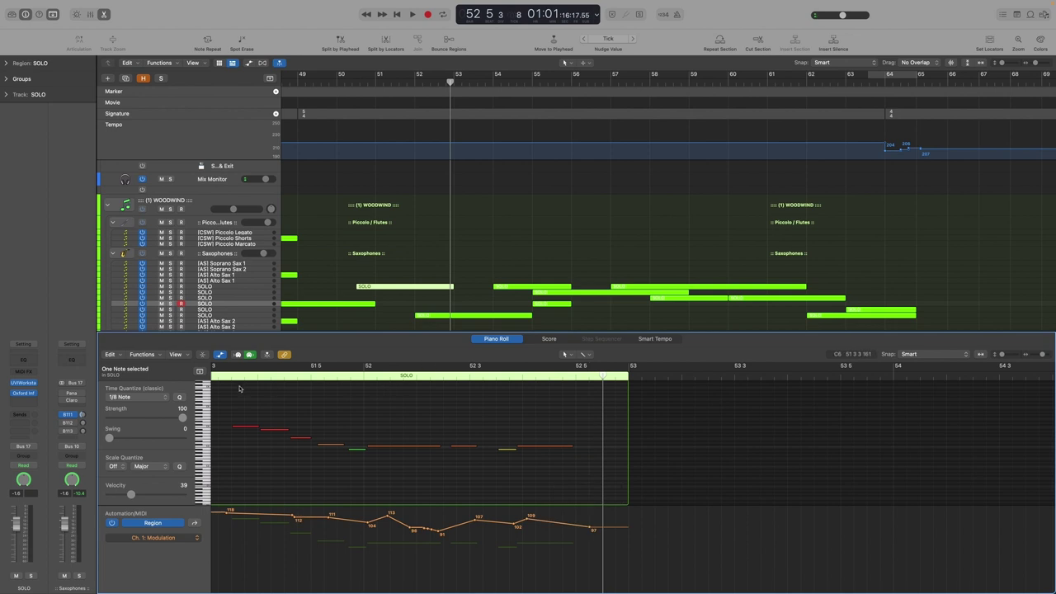
key(shift+space)
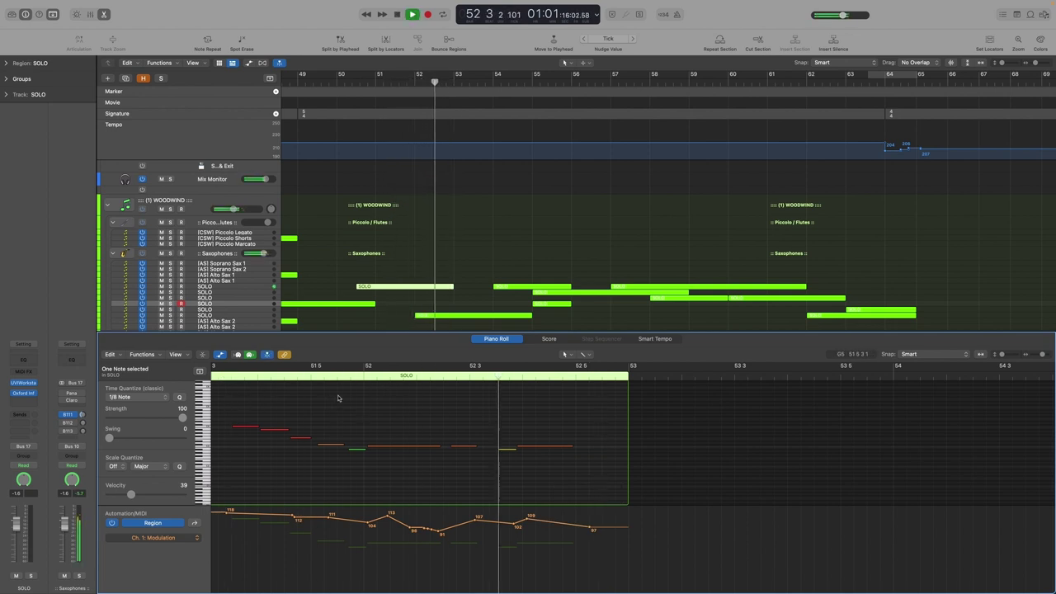
key(space)
Undo the modulation change, the fall note deletions and the region trim.
key(super+z)
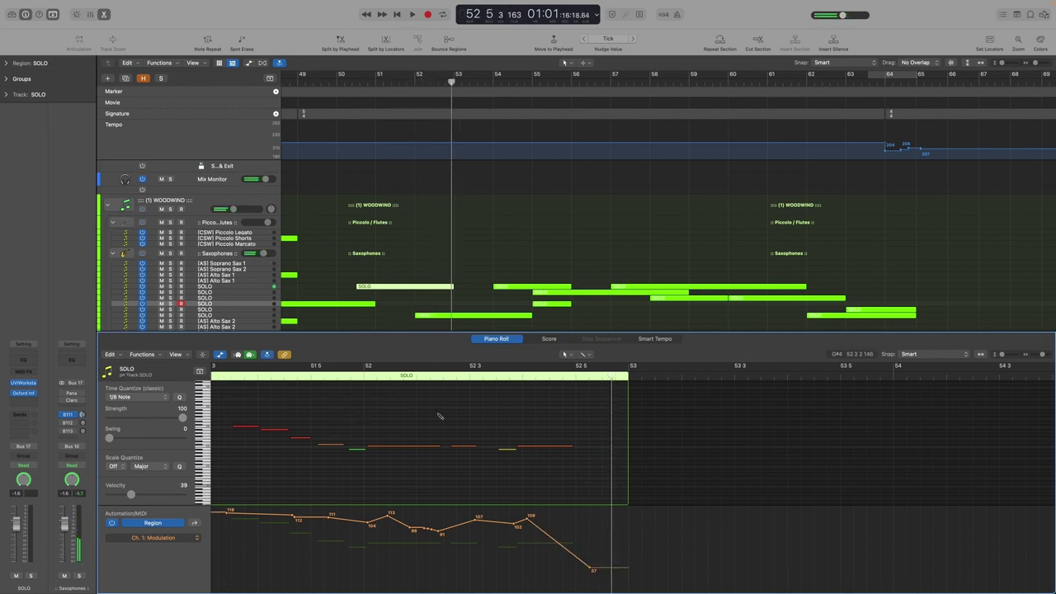
key(super+z)
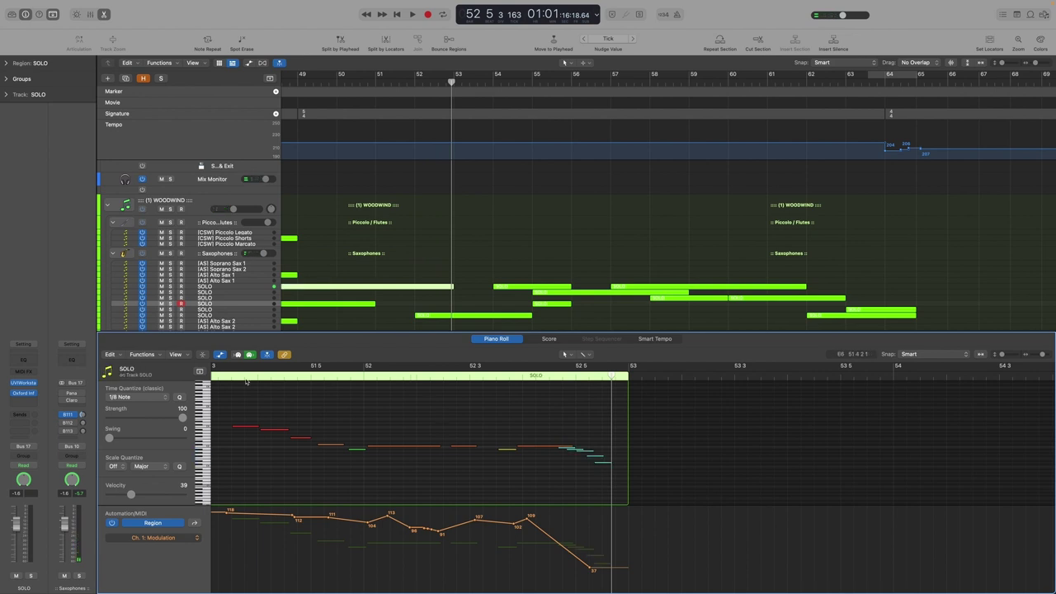
Play the phrase with its fall up to bar 53 and close the Piano Roll.
key(shift+space)
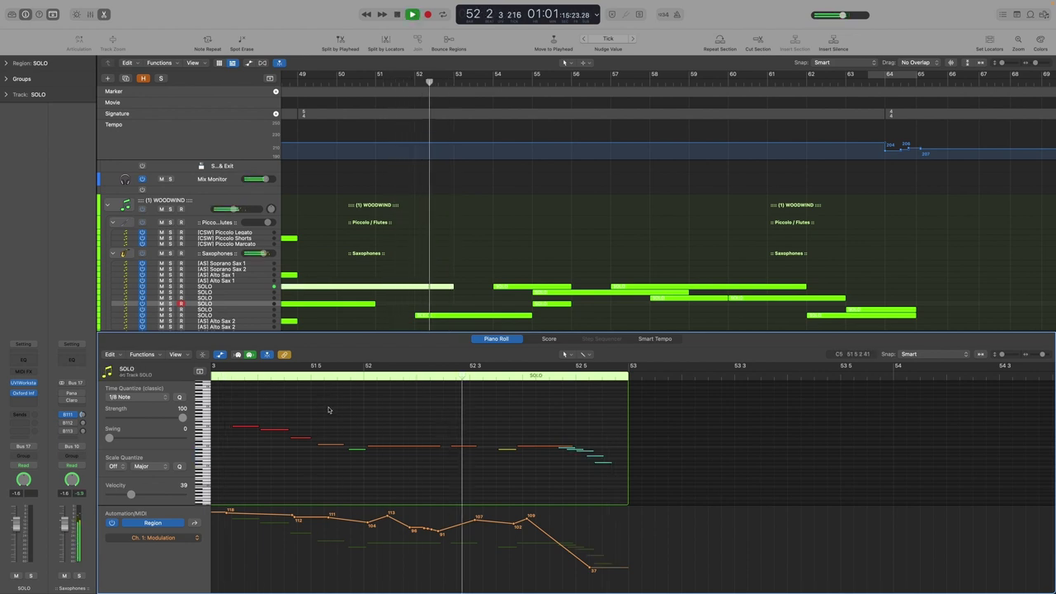
key(space)
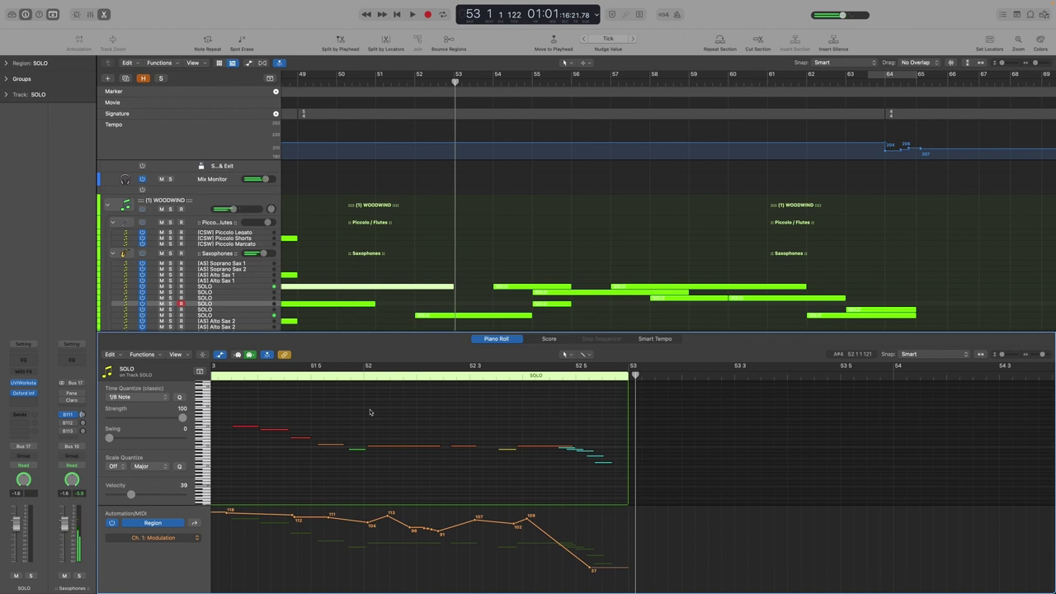
key(e)
click(521, 353)
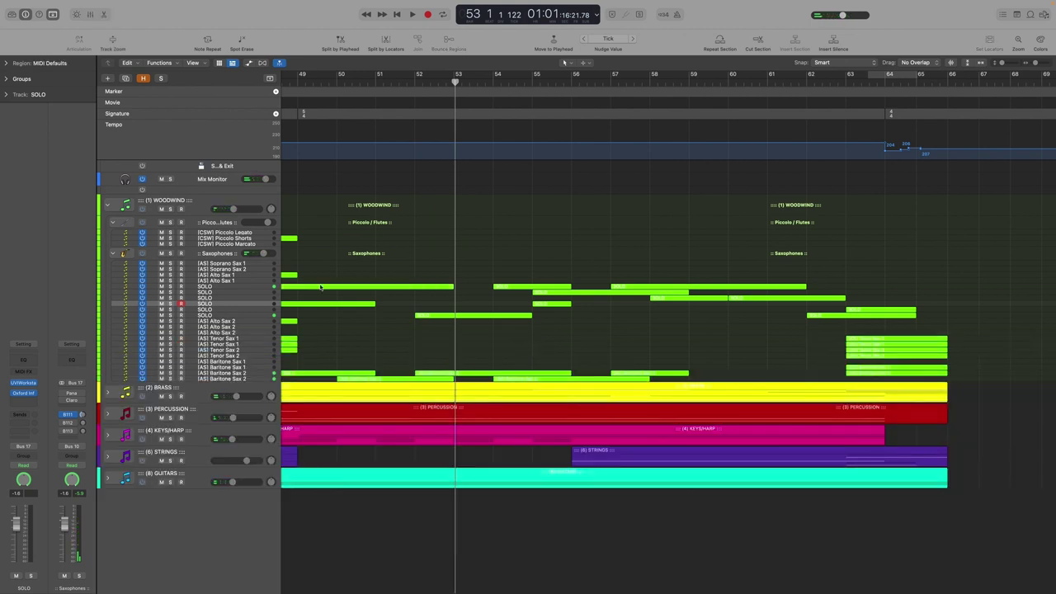
Solo the Saxophones stack, open the SOLO region ending at bar 53 in the Piano Roll, and play its phrase with the fall.
click(171, 253)
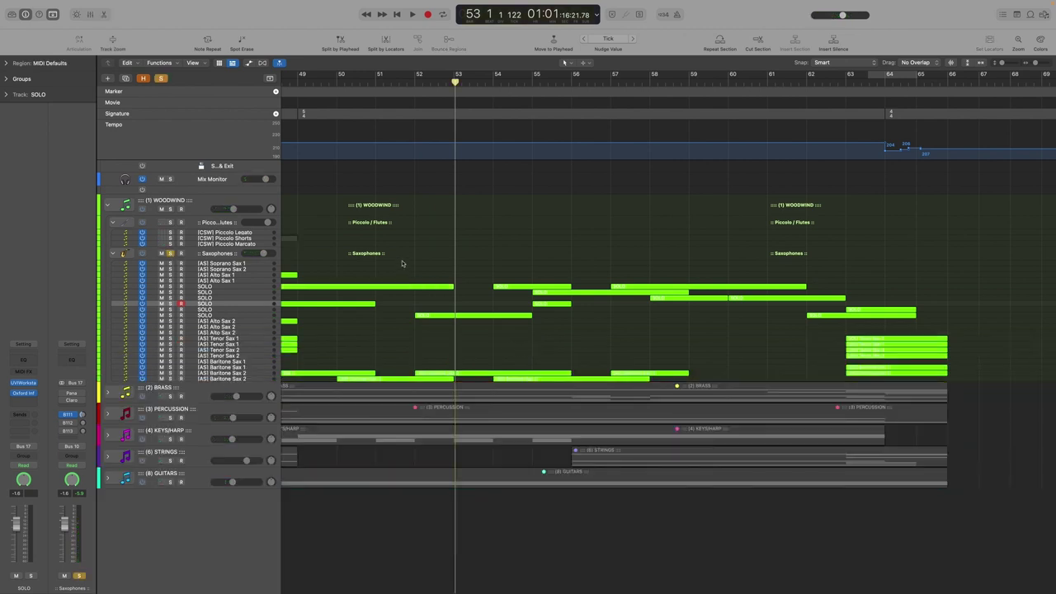
click(402, 286)
key(e)
key(z)
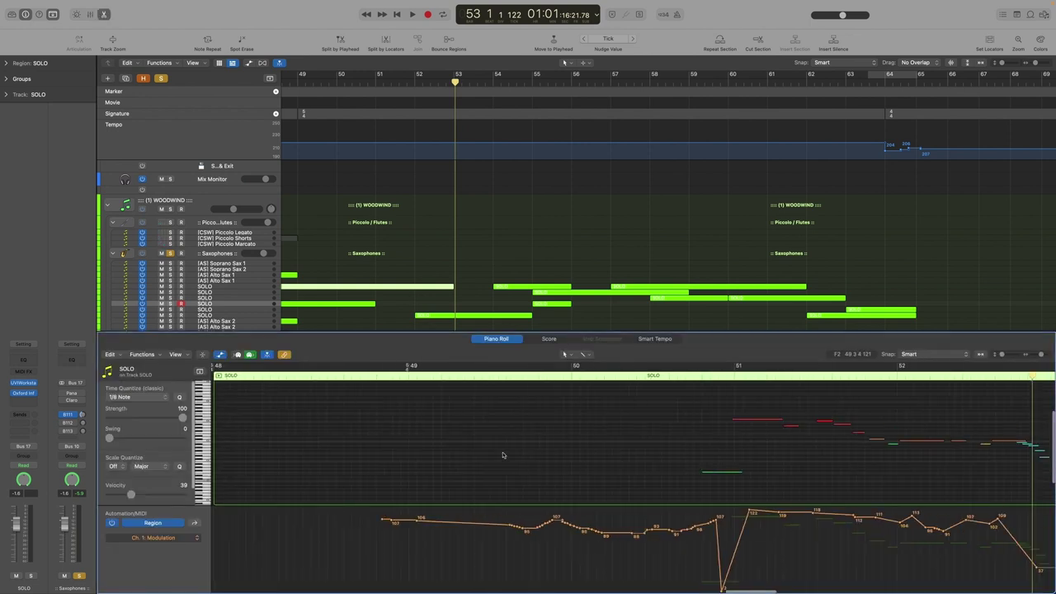
click(405, 376)
key(space)
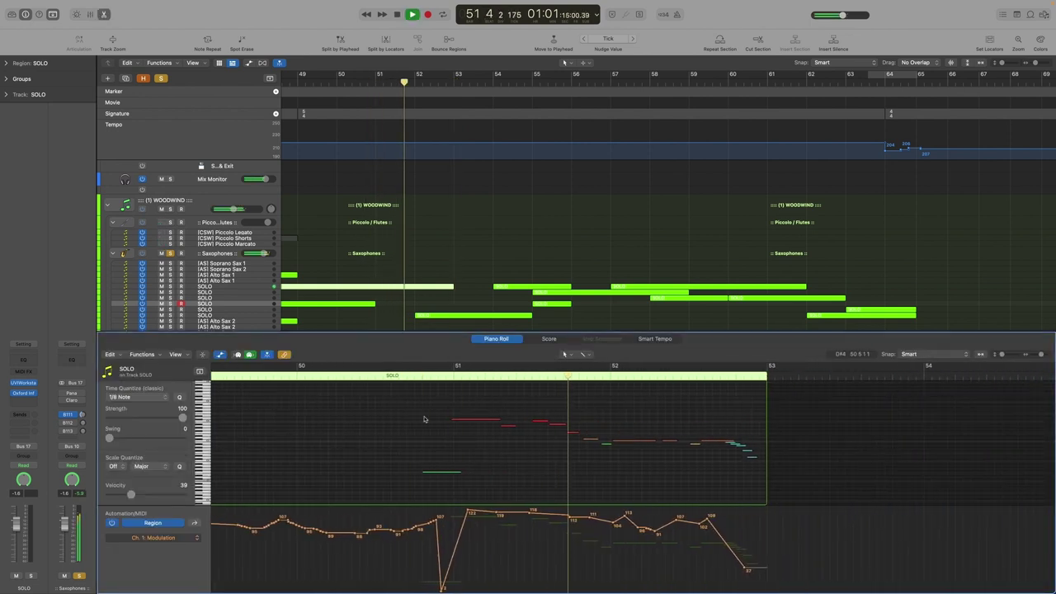
key(space)
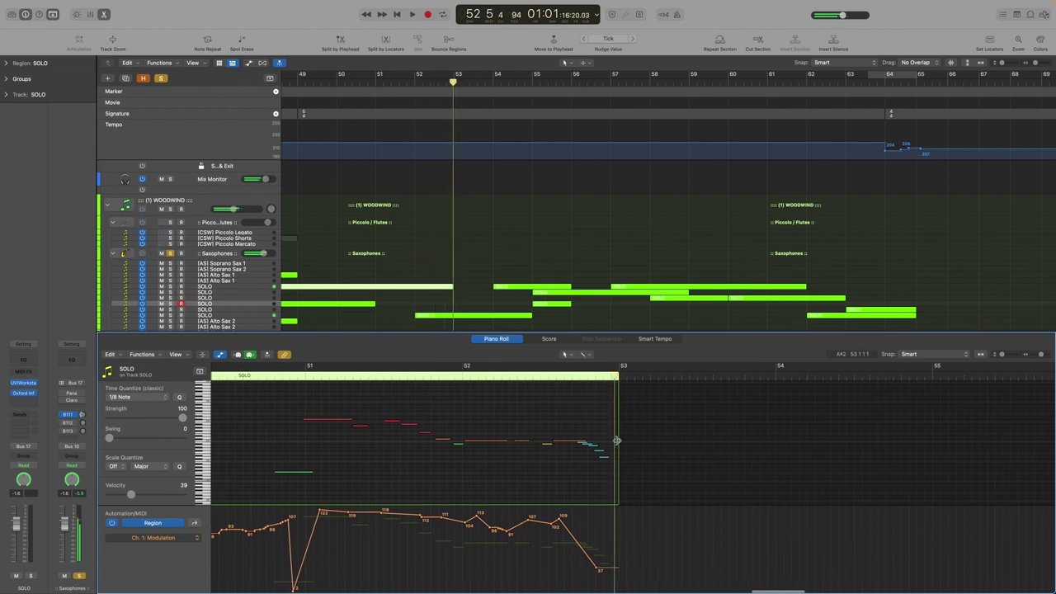
Delete the fall notes at the end of bar 52, play the phrase without them, and close the Piano Roll.
drag(608, 466, 589, 430)
key(Delete)
key(space)
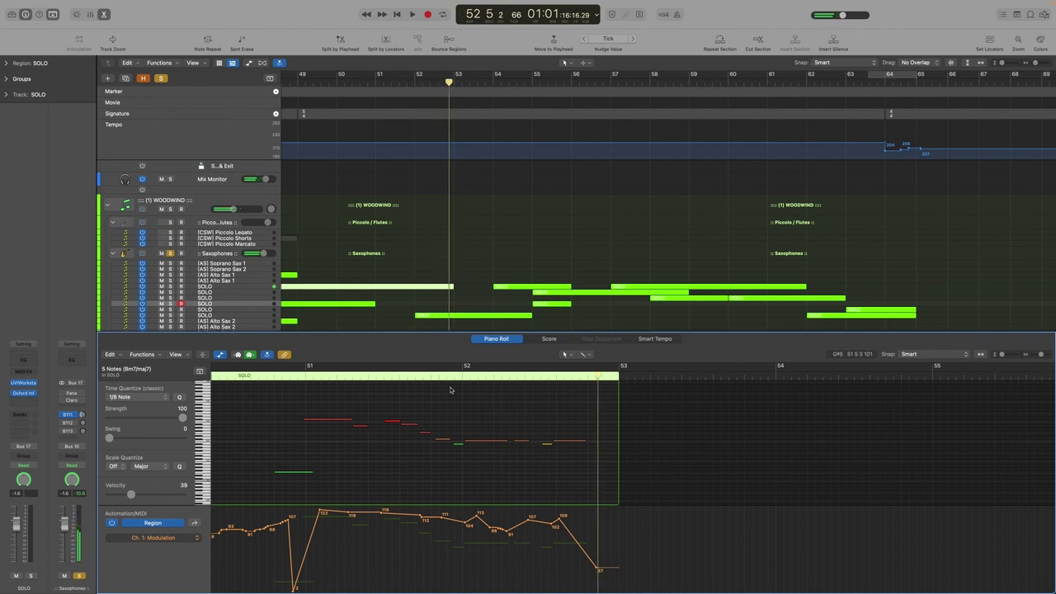
key(p)
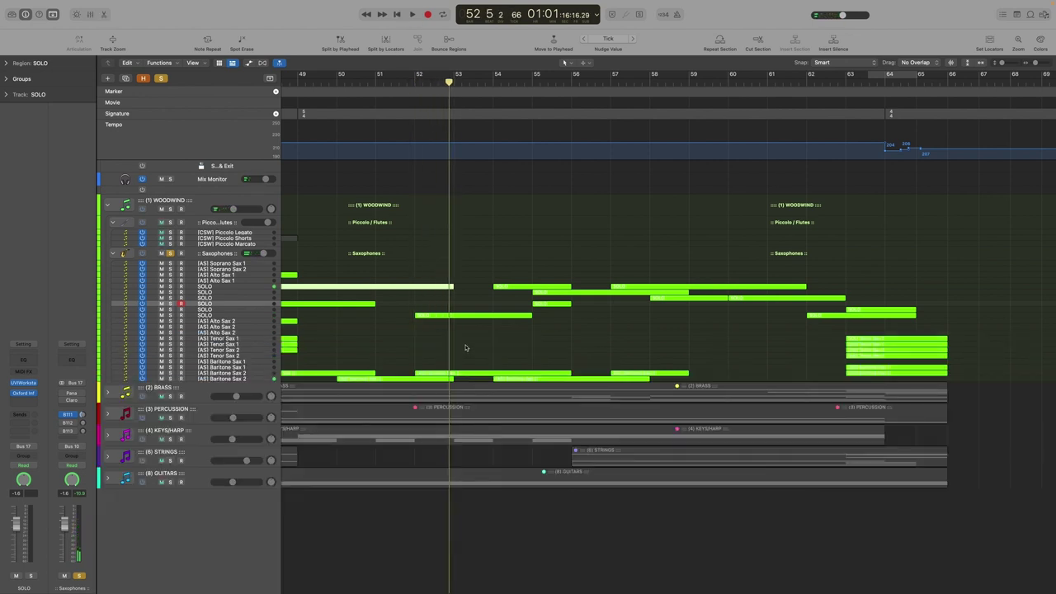
Turn off solo on the Saxophones stack and show the whole arrangement from bar 1.
click(467, 349)
key(super+Left)
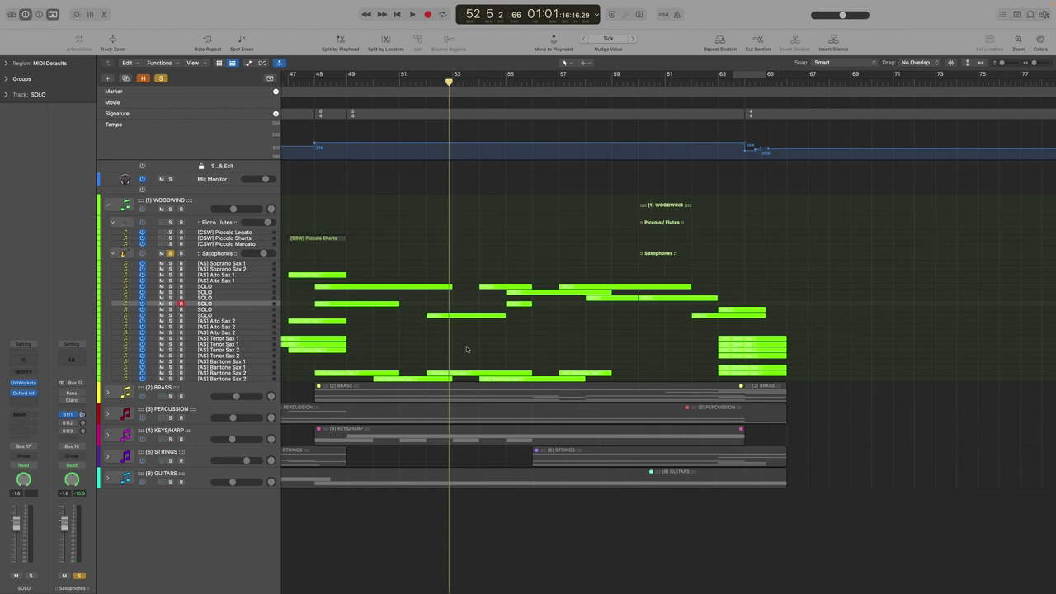
click(170, 253)
click(170, 253)
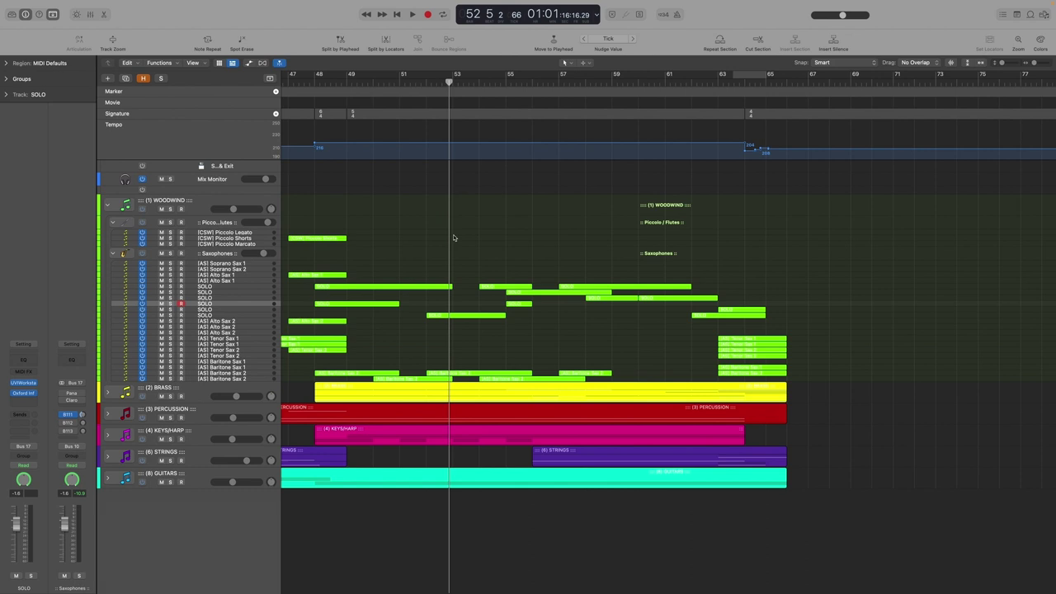
ctrl+alt+click(417, 222)
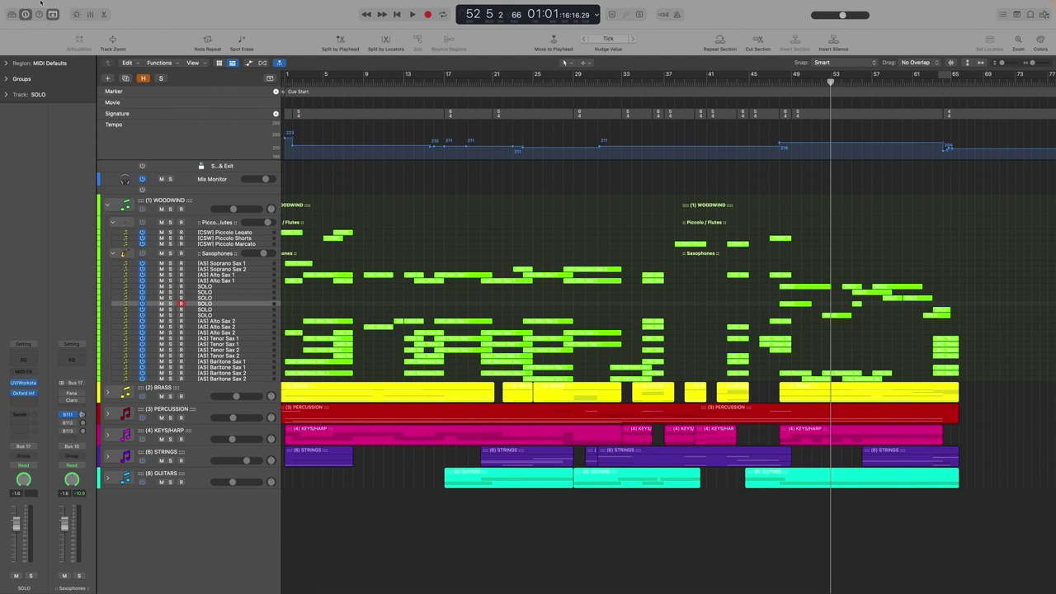
mouse_move(44, 4)
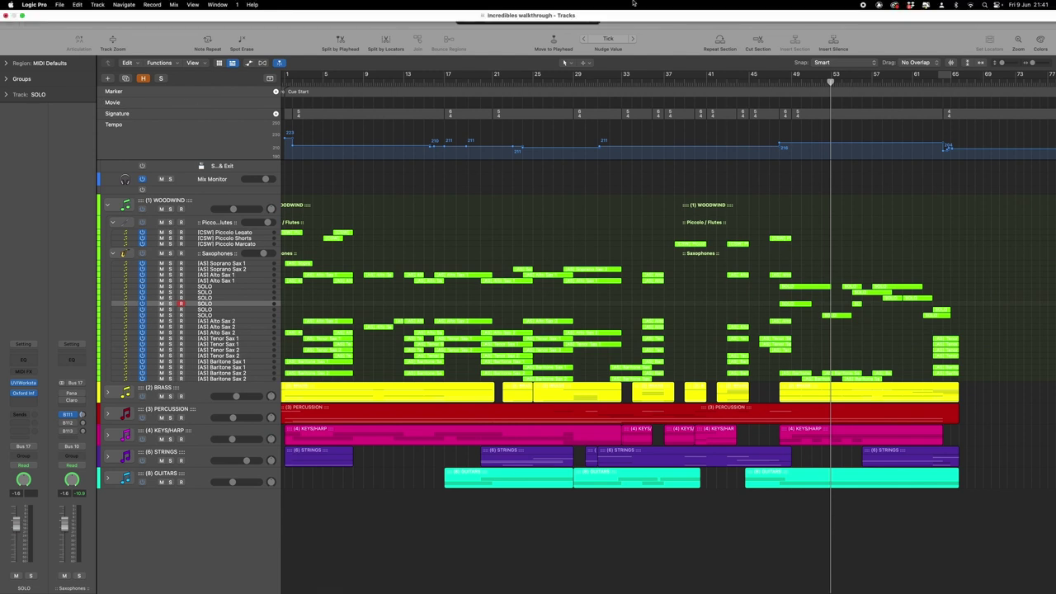